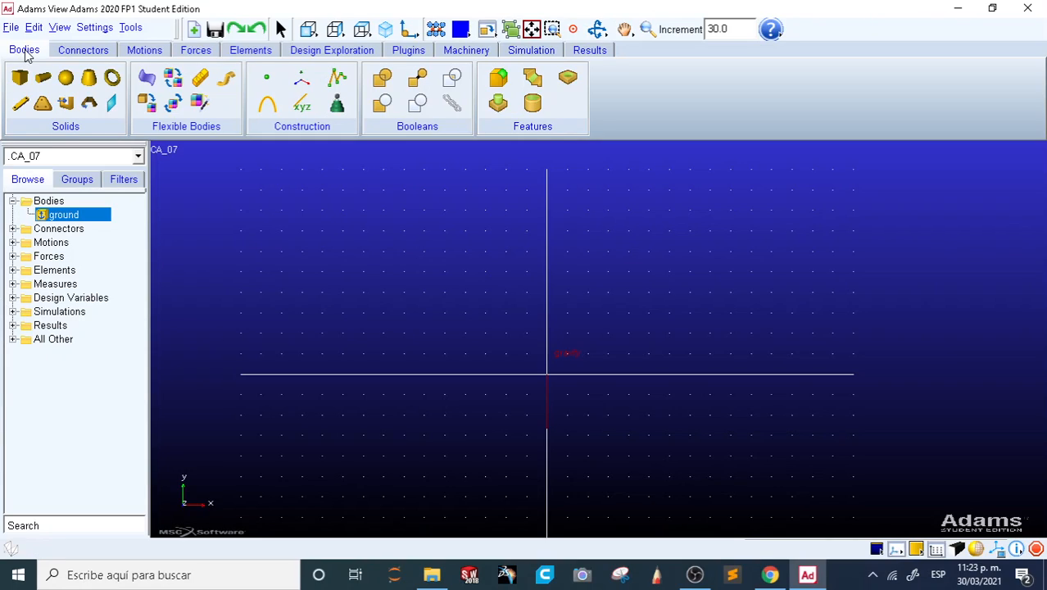
- Set up a new-part link with its length fixed at 250, width at 20 and depth at 10
{"action": "left_click", "coordinate": [20, 104]}
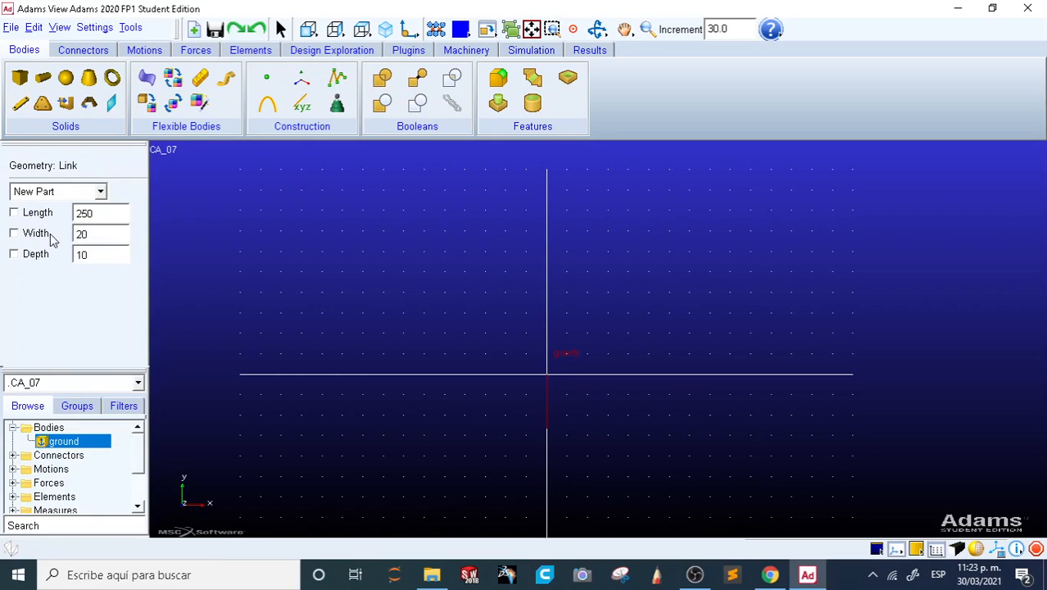
{"action": "left_click", "coordinate": [14, 213]}
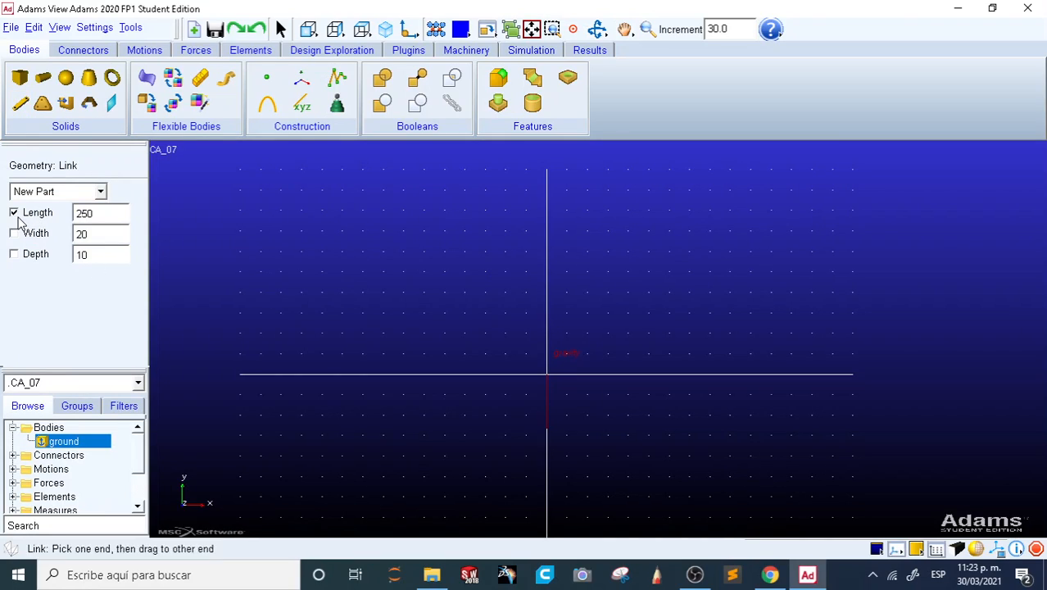
{"action": "left_click", "coordinate": [16, 234]}
{"action": "left_click", "coordinate": [15, 255]}
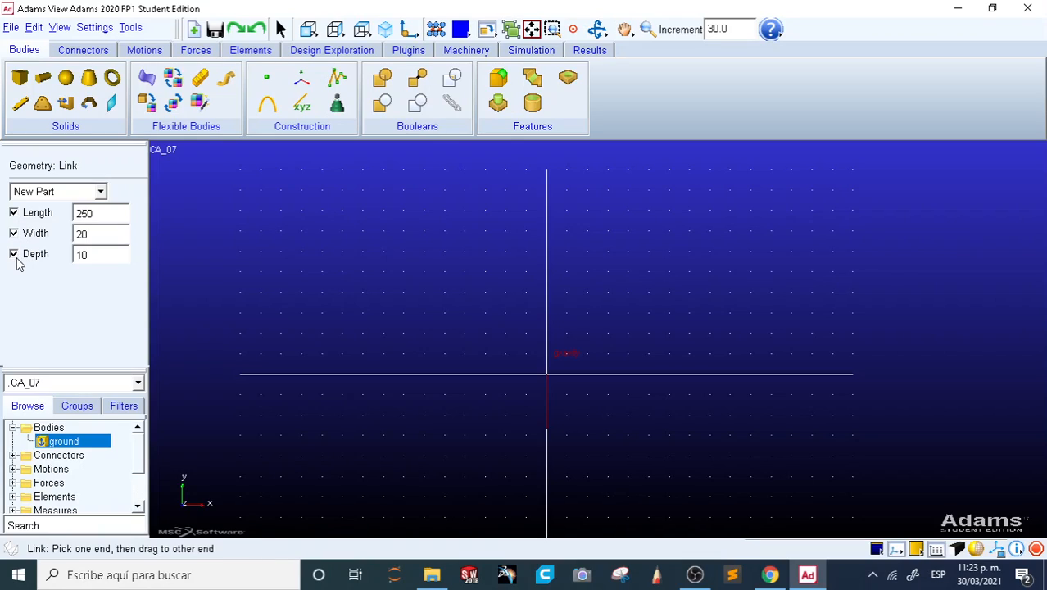
{"action": "left_click", "coordinate": [99, 213]}
{"action": "left_click_drag", "start_coordinate": [100, 215], "coordinate": [77, 214]}
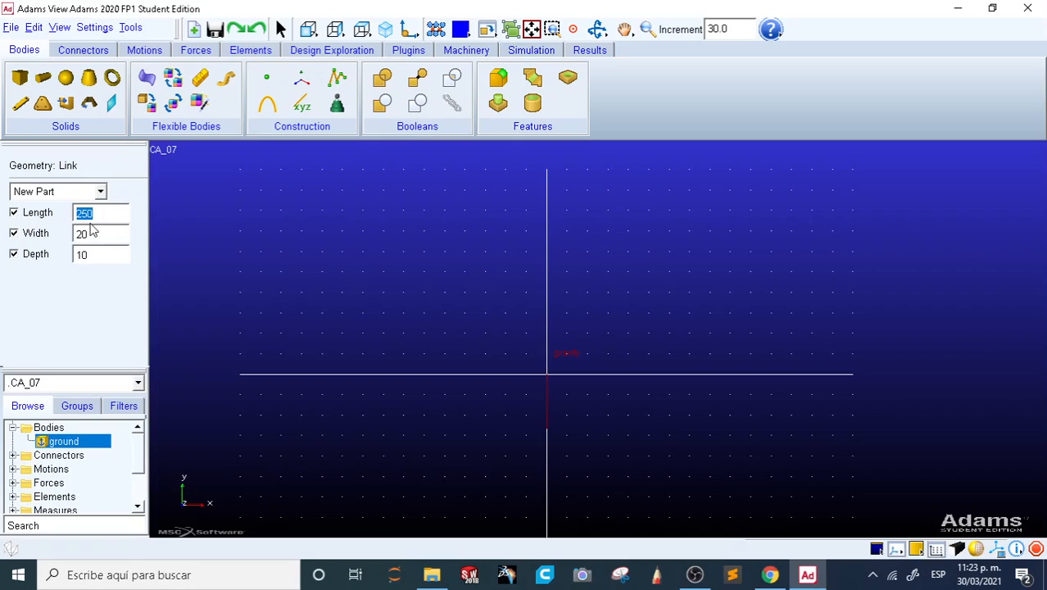
{"action": "left_click", "coordinate": [103, 233]}
{"action": "left_click", "coordinate": [103, 262]}
{"action": "left_click", "coordinate": [99, 215]}
- Apply the MMKS unit system to the model, with millimeter, kilogram, newton and second
{"action": "left_click", "coordinate": [95, 28]}
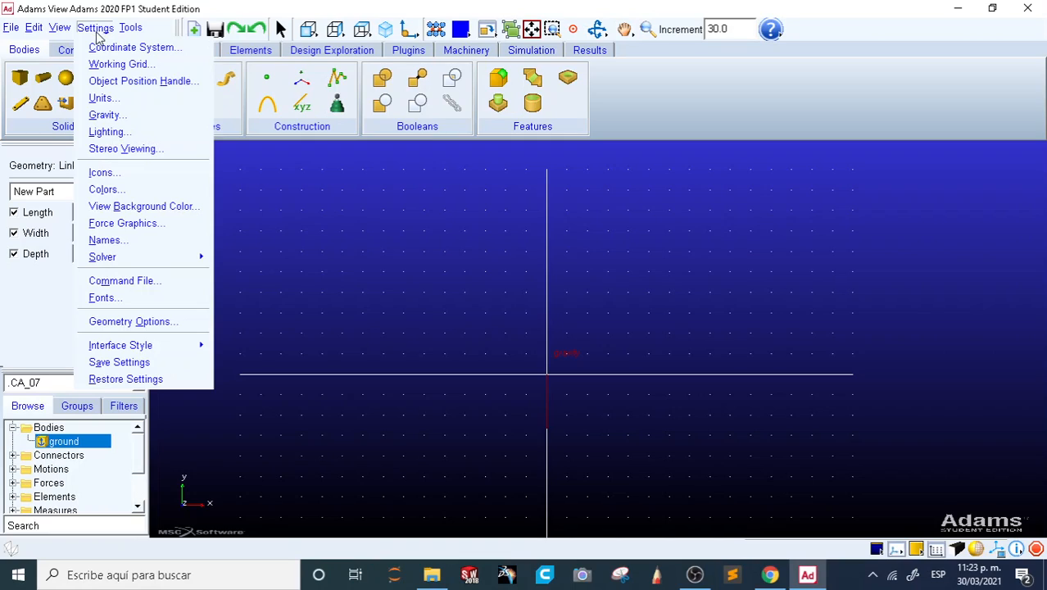
{"action": "left_click", "coordinate": [118, 98]}
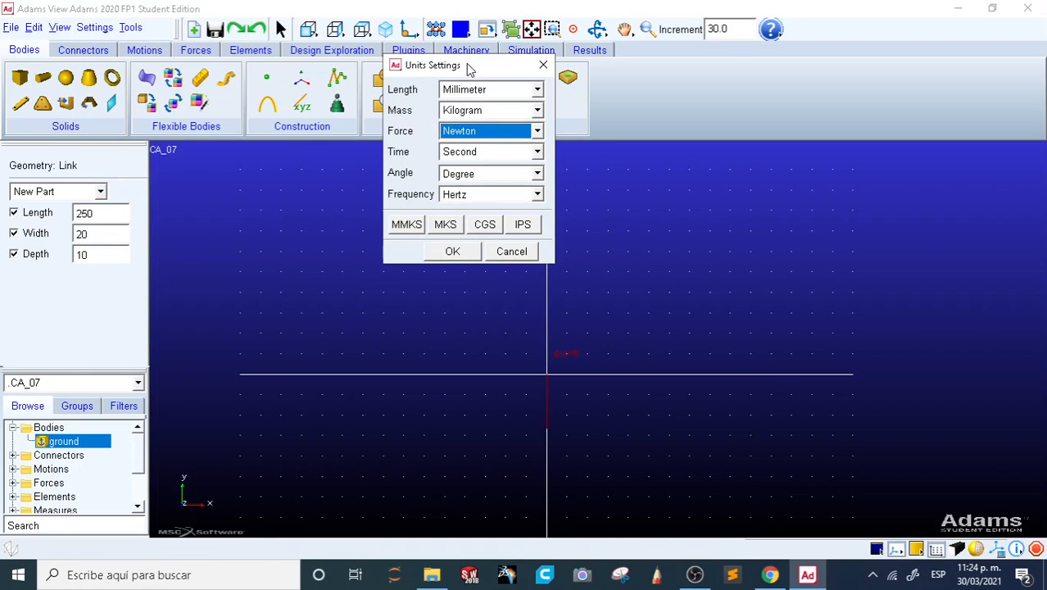
{"action": "left_click", "coordinate": [406, 226]}
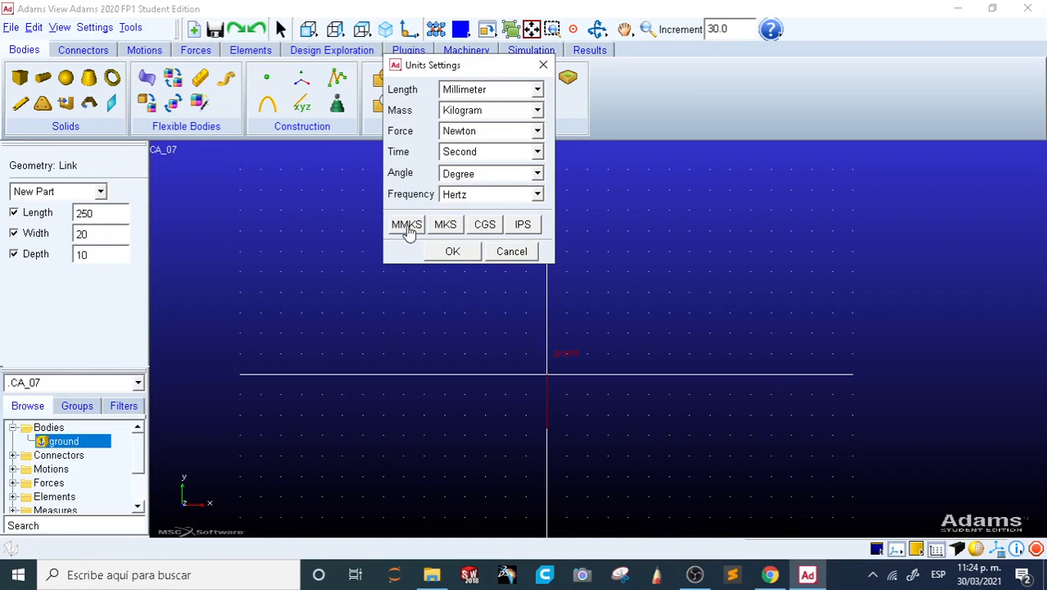
{"action": "left_click", "coordinate": [449, 252]}
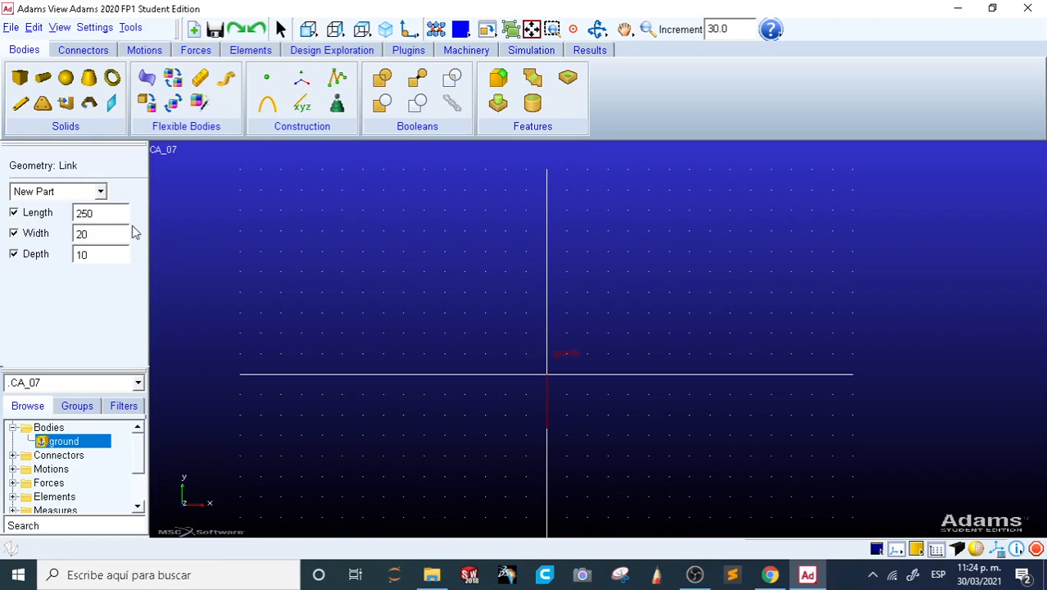
- Place the link horizontally from the working grid origin along the positive X axis
{"action": "left_click", "coordinate": [101, 234]}
{"action": "left_click", "coordinate": [547, 374]}
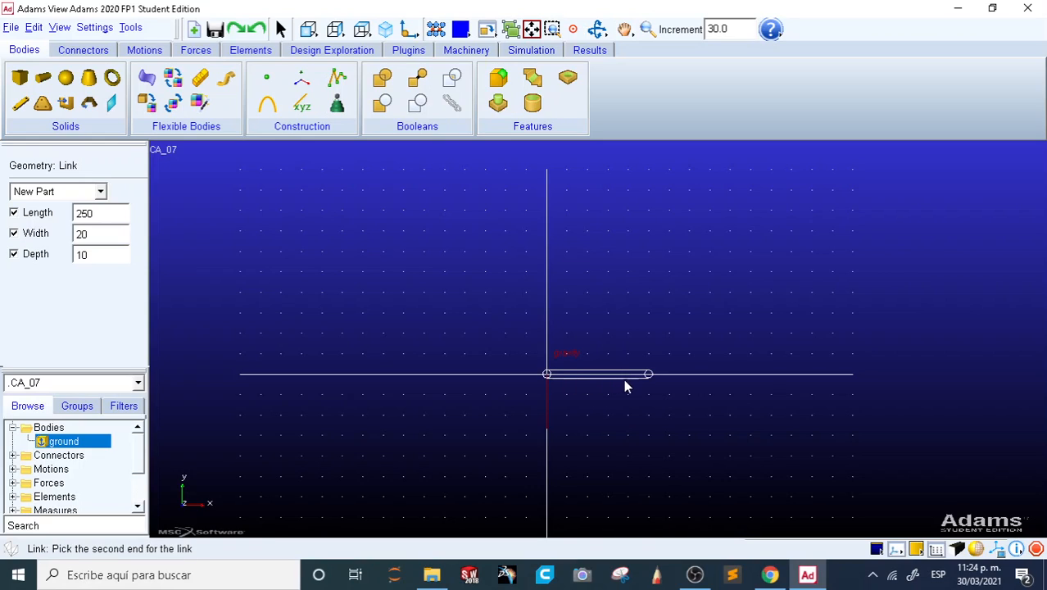
{"action": "left_click", "coordinate": [648, 384]}
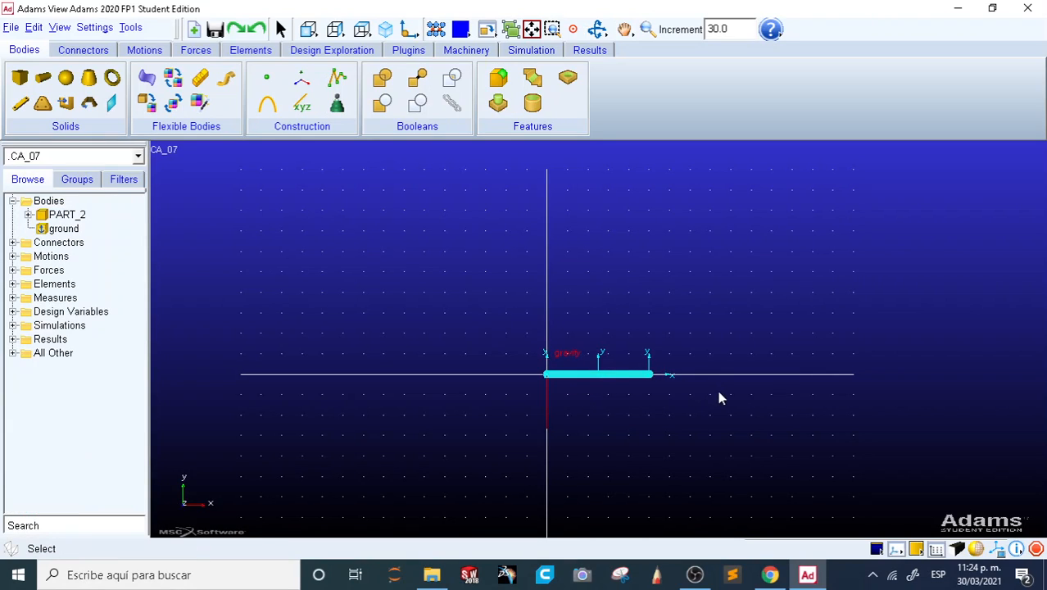
- Examine the new link up close and from an angle, then restore an enlarged front view
{"action": "key", "text": "f"}
{"action": "key", "text": "z"}
{"action": "left_click_drag", "start_coordinate": [670, 376], "coordinate": [668, 447]}
{"action": "key", "text": "r"}
{"action": "left_click_drag", "start_coordinate": [739, 384], "coordinate": [698, 408]}
{"action": "key", "text": "shift+f"}
{"action": "key", "text": "z"}
{"action": "left_click_drag", "start_coordinate": [638, 316], "coordinate": [649, 269]}
{"action": "key", "text": "z"}
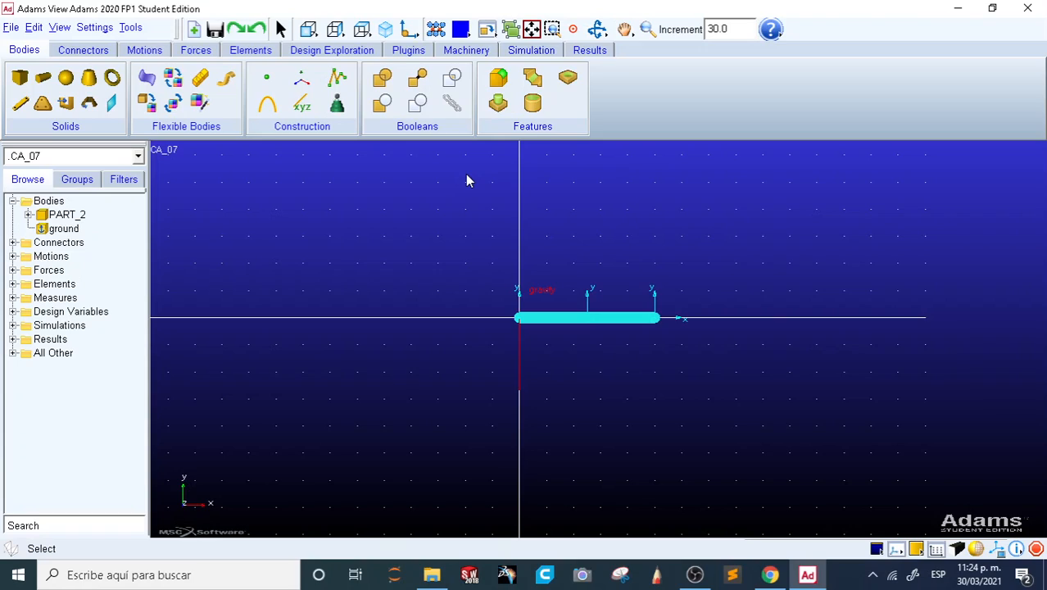
- Simulate the unconstrained link twice with the default settings, resetting to the initial configuration after each run
{"action": "left_click", "coordinate": [531, 50]}
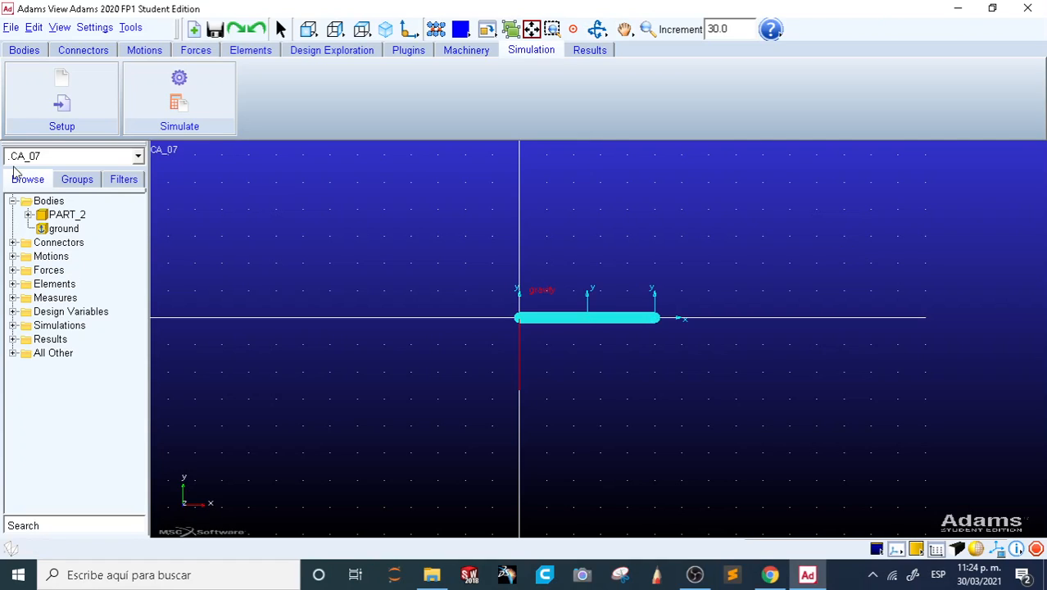
{"action": "left_click", "coordinate": [174, 86]}
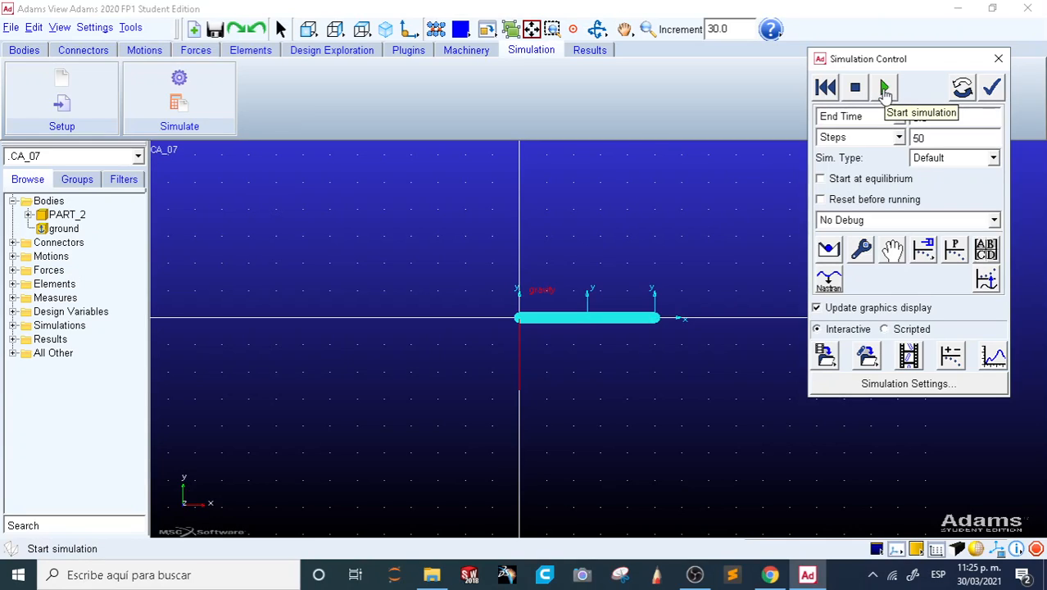
{"action": "left_click", "coordinate": [884, 90]}
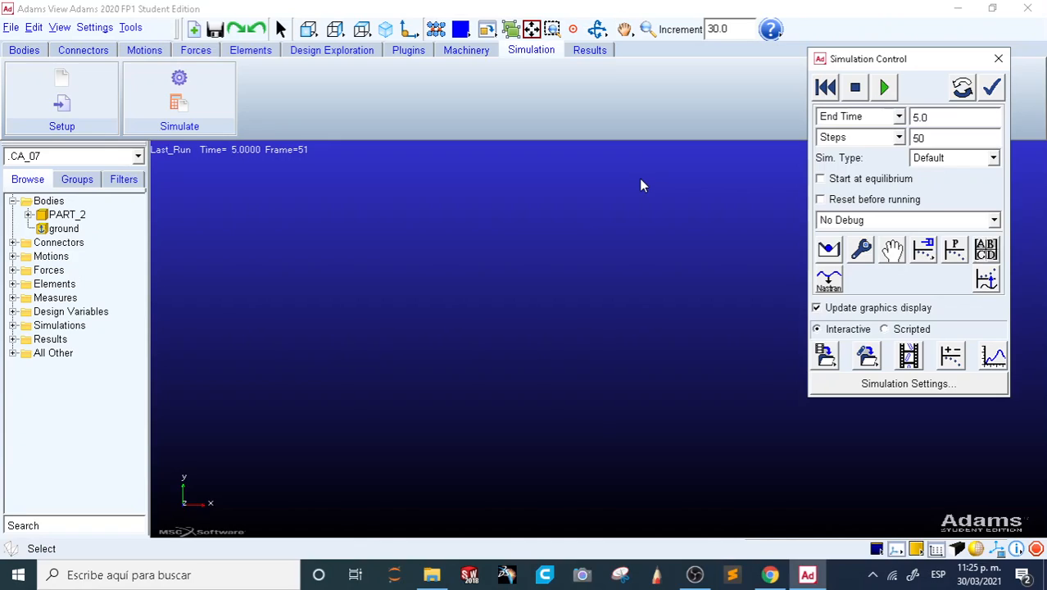
{"action": "left_click", "coordinate": [827, 88]}
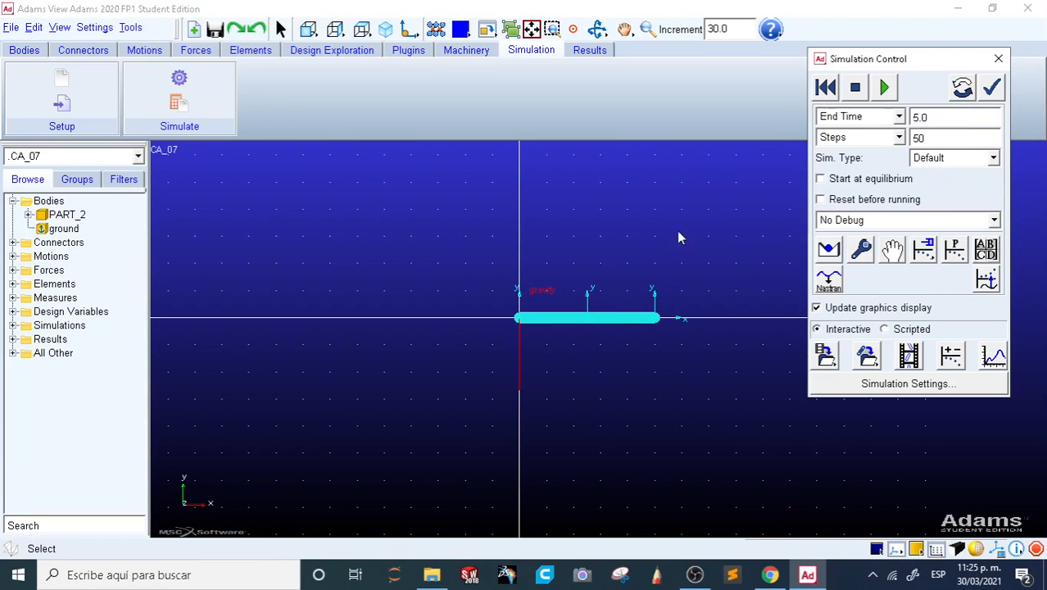
{"action": "left_click", "coordinate": [885, 89]}
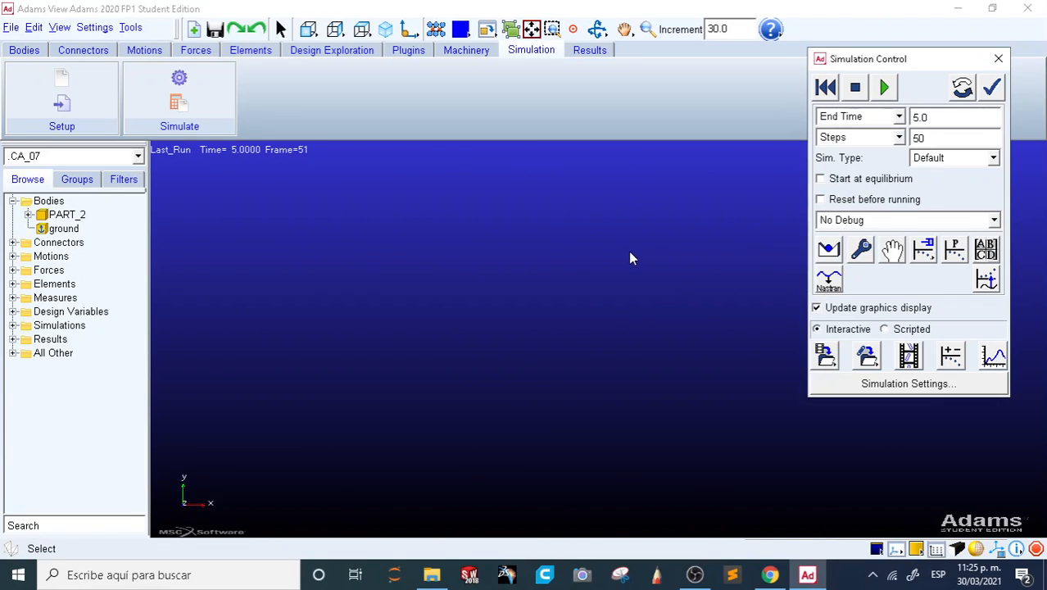
{"action": "left_click", "coordinate": [825, 87]}
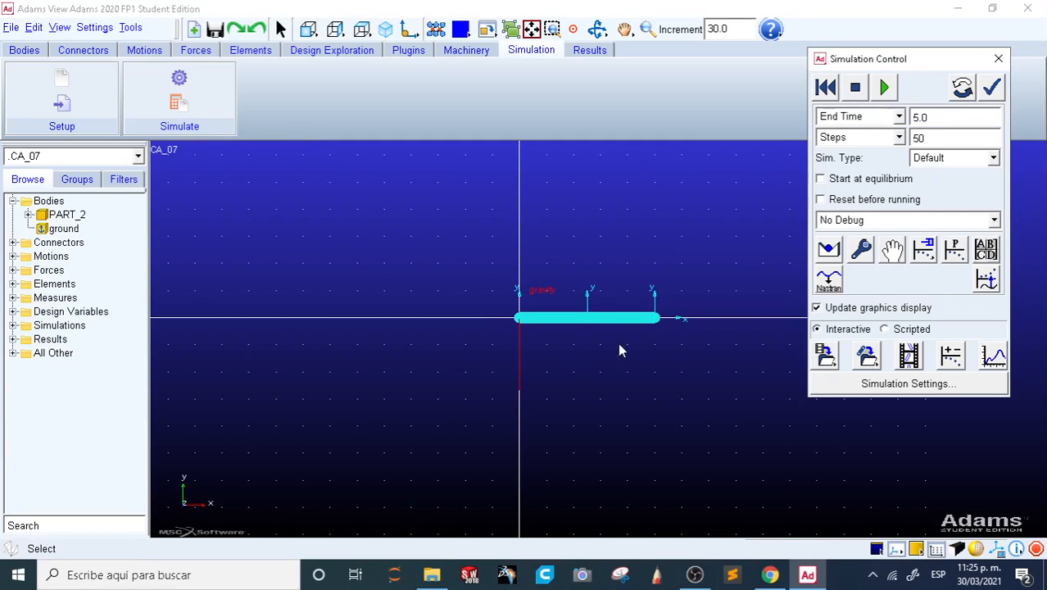
- Inspect the gravity direction on the link in a rotated view, restore the front view and close the simulation controls
{"action": "key", "text": "r"}
{"action": "left_click_drag", "start_coordinate": [745, 274], "coordinate": [609, 291]}
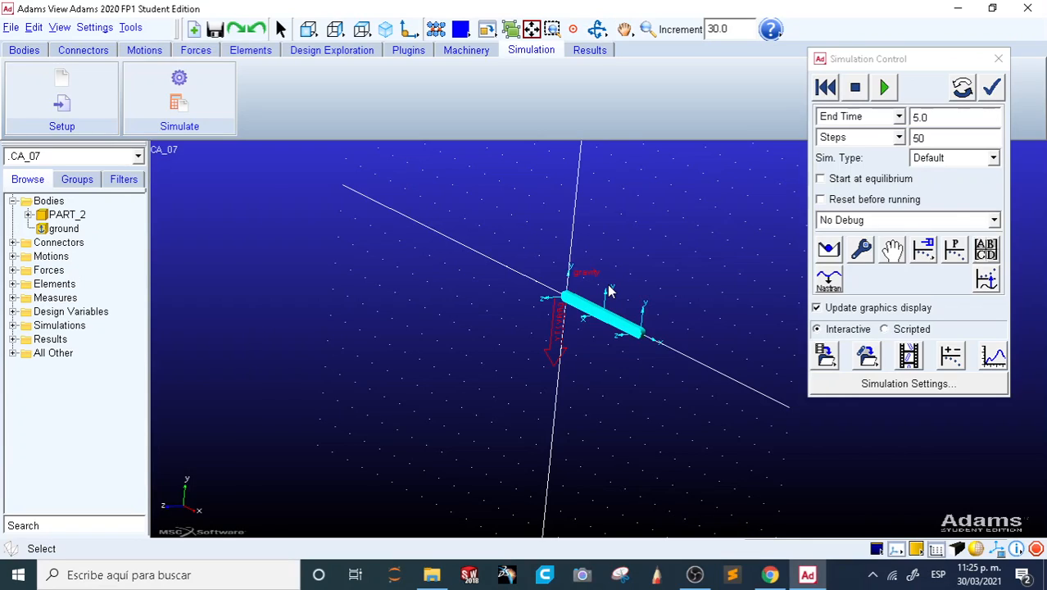
{"action": "key", "text": "shift+f"}
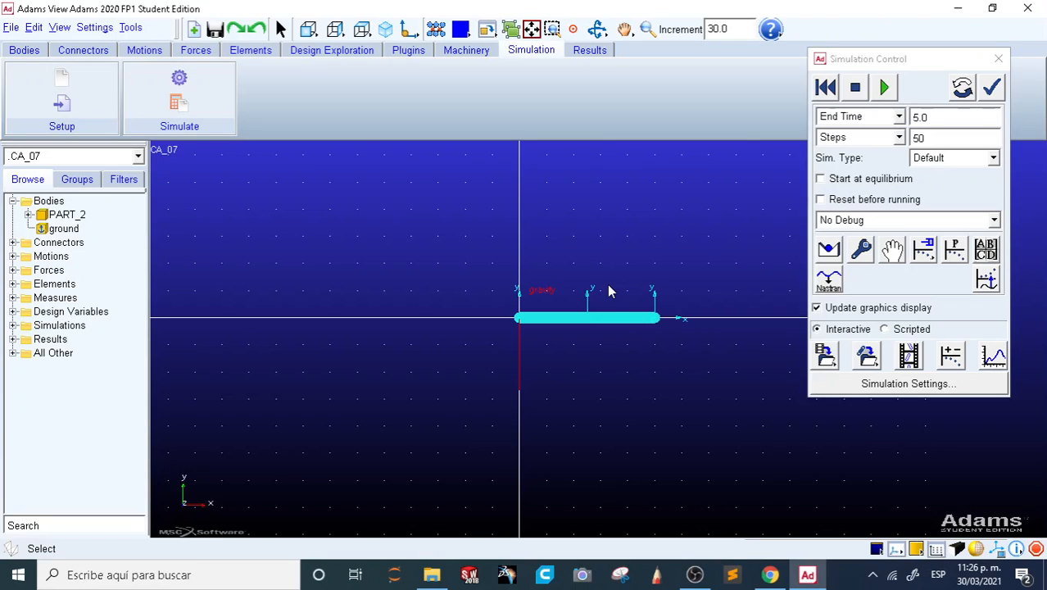
{"action": "left_click", "coordinate": [822, 90]}
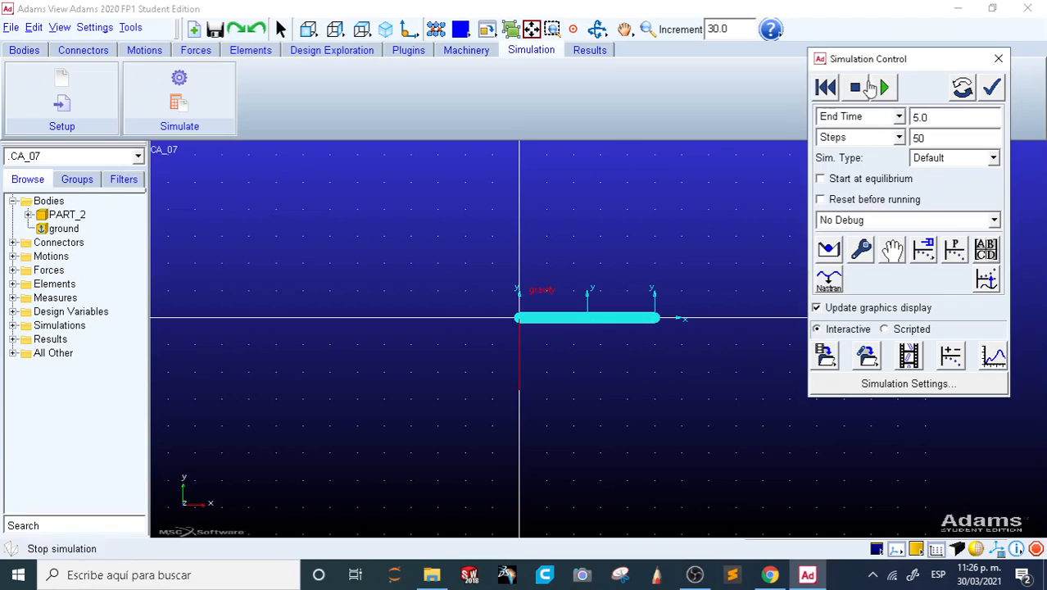
{"action": "left_click", "coordinate": [998, 60]}
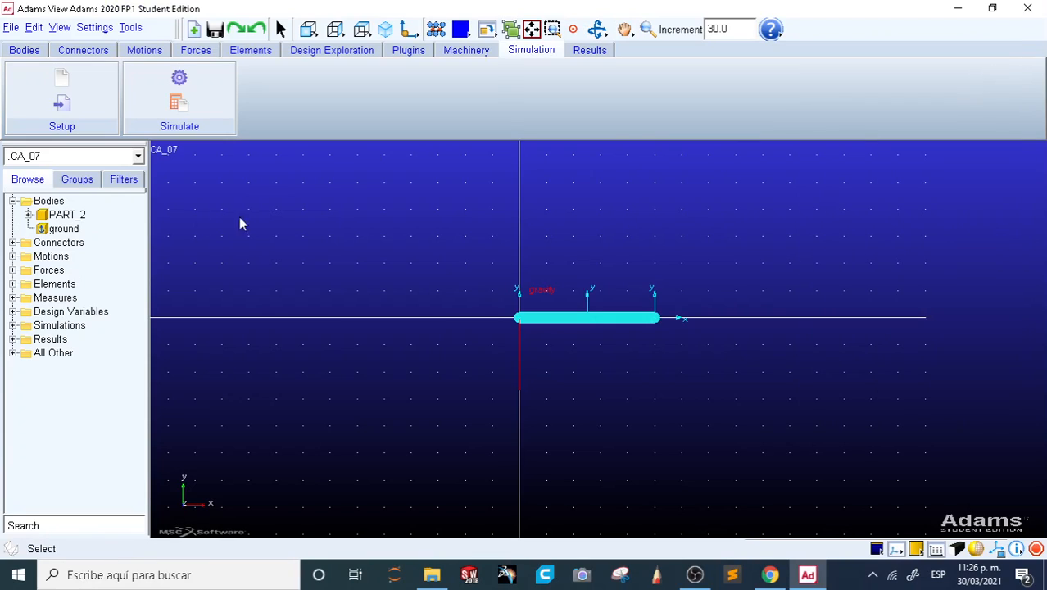
- Add a fixed joint normal to the grid between PART_2 and ground, located at the link end on the origin
{"action": "left_click", "coordinate": [83, 50]}
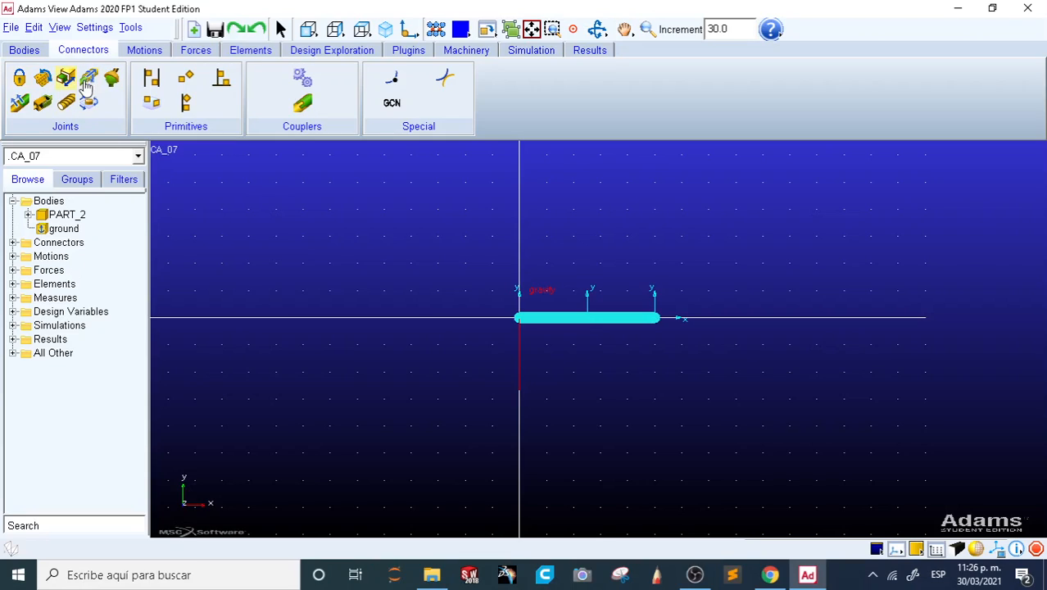
{"action": "left_click", "coordinate": [20, 79]}
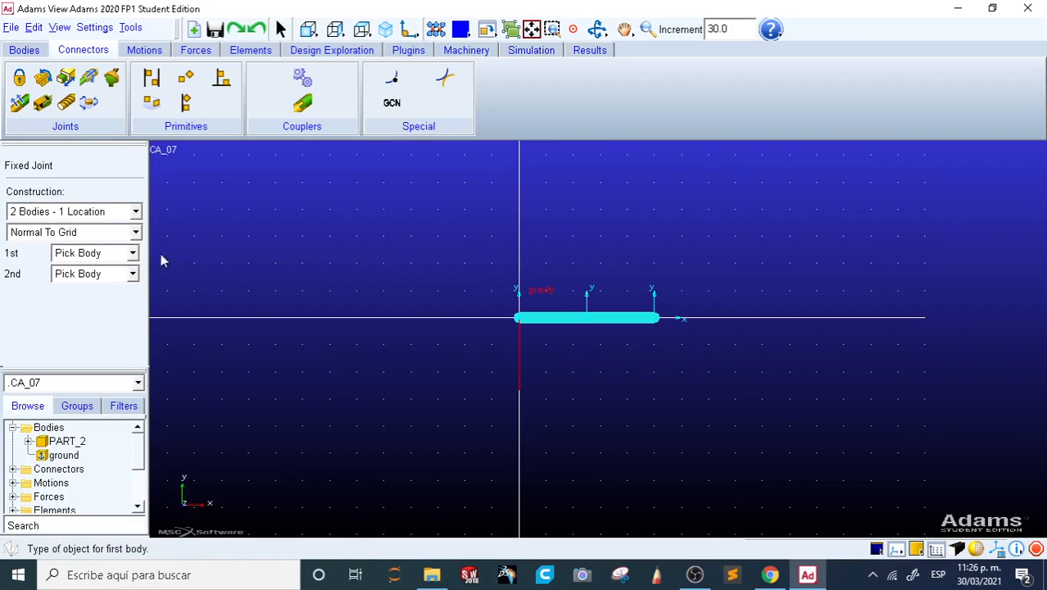
{"action": "right_click", "coordinate": [584, 322]}
{"action": "left_click", "coordinate": [665, 144]}
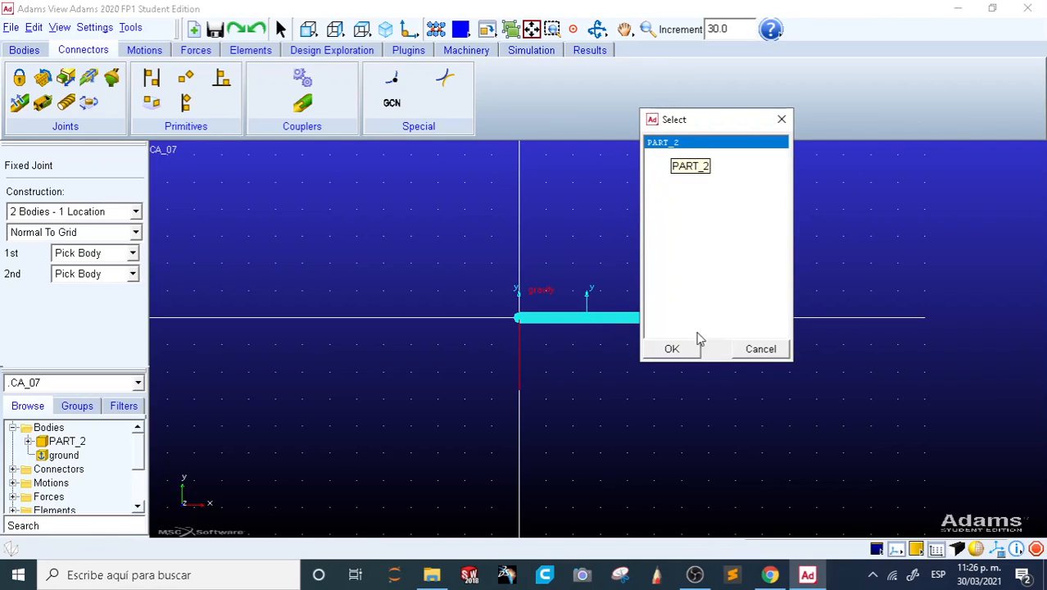
{"action": "left_click", "coordinate": [671, 350]}
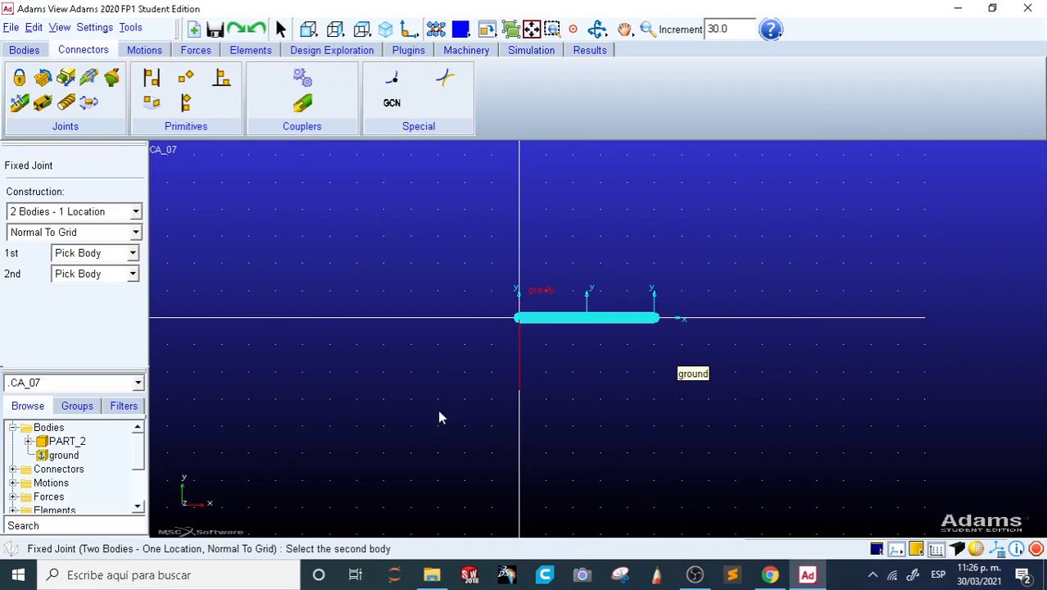
{"action": "left_click", "coordinate": [929, 213]}
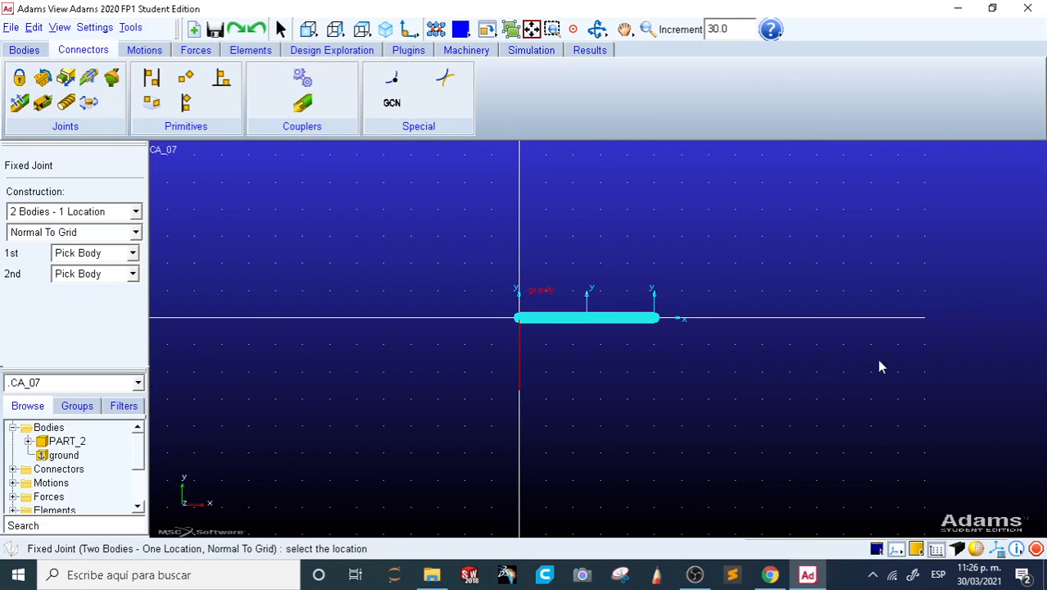
{"action": "left_click", "coordinate": [520, 320]}
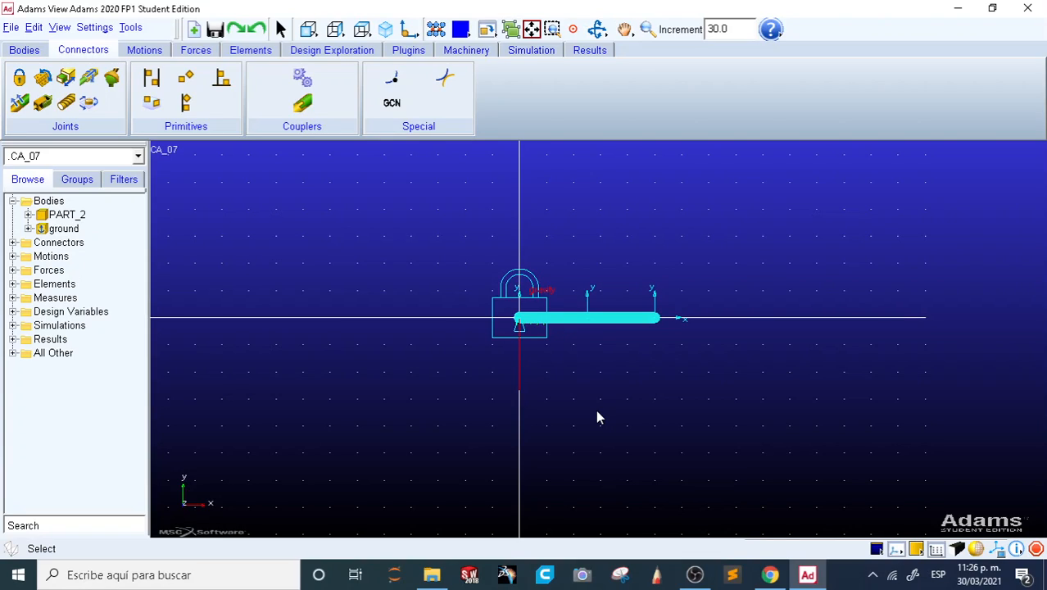
- Simulate the link with its fixed joint several times using the default settings, resetting the model between runs
{"action": "key", "text": "z"}
{"action": "left_click_drag", "start_coordinate": [556, 306], "coordinate": [628, 309]}
{"action": "right_click", "coordinate": [628, 309]}
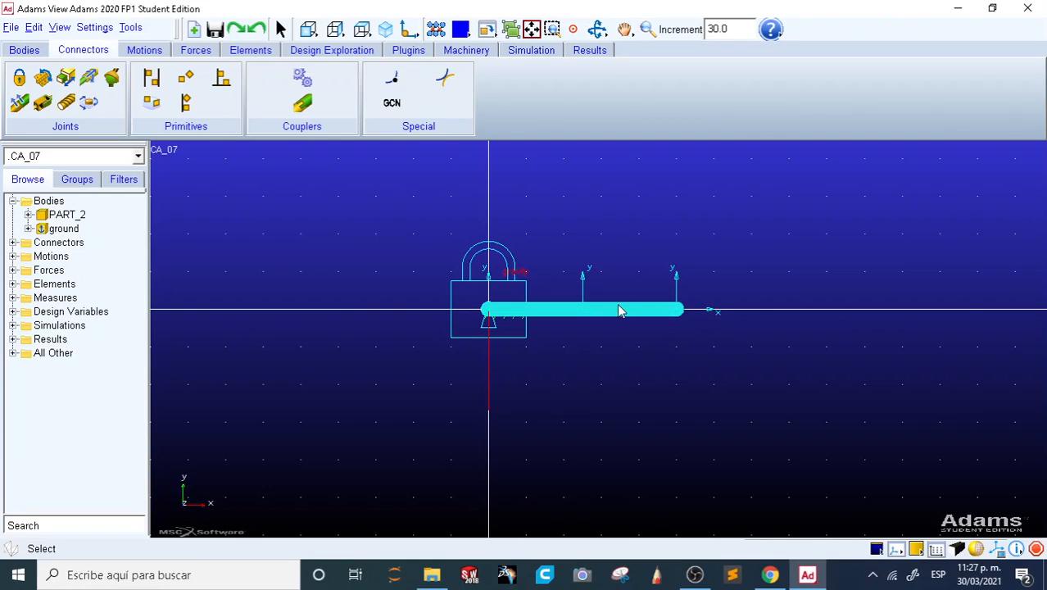
{"action": "scroll", "coordinate": [400, 246], "scroll_direction": "down", "scroll_amount": 2}
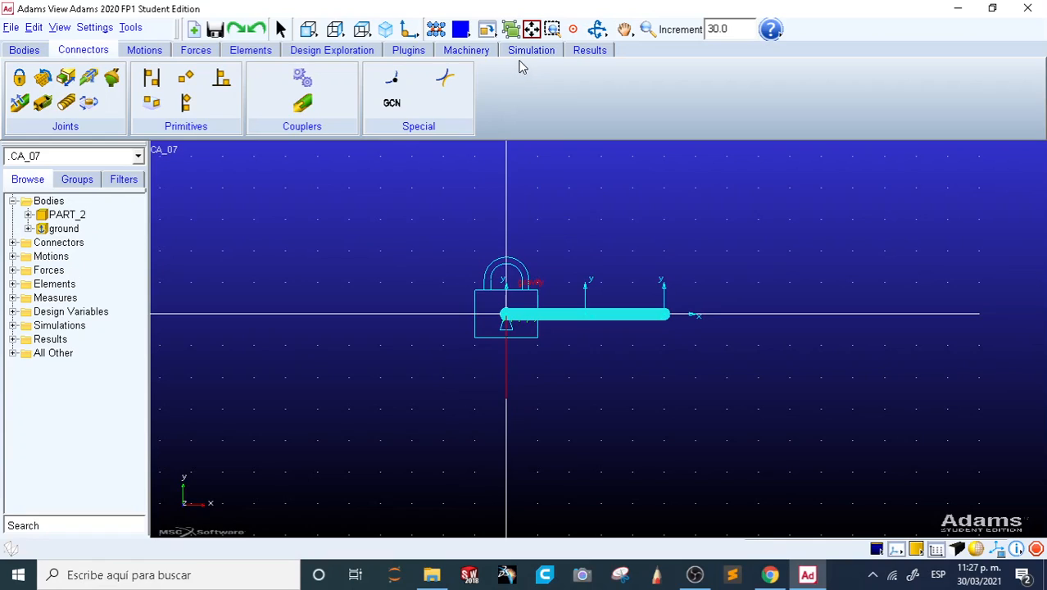
{"action": "left_click", "coordinate": [529, 52]}
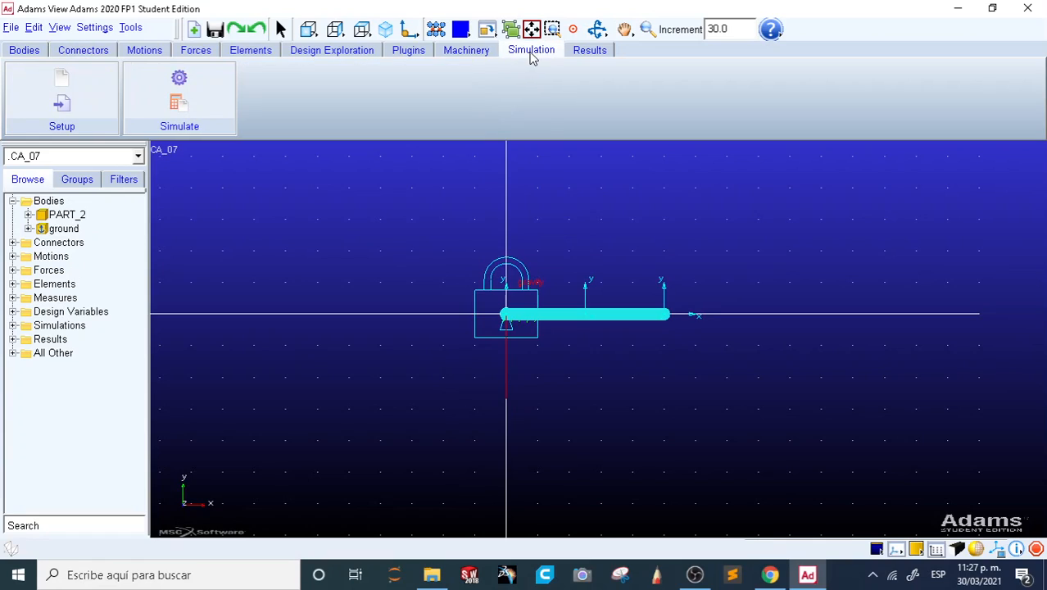
{"action": "left_click", "coordinate": [200, 79]}
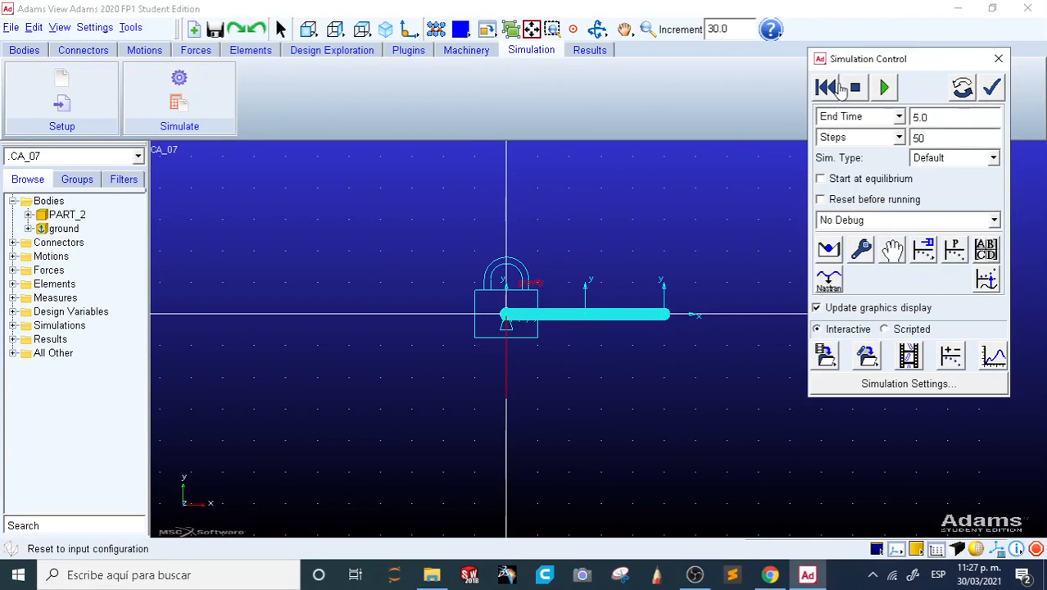
{"action": "left_click", "coordinate": [883, 88]}
{"action": "left_click", "coordinate": [825, 88]}
{"action": "left_click", "coordinate": [883, 88]}
{"action": "left_click", "coordinate": [826, 88]}
{"action": "left_click", "coordinate": [883, 88]}
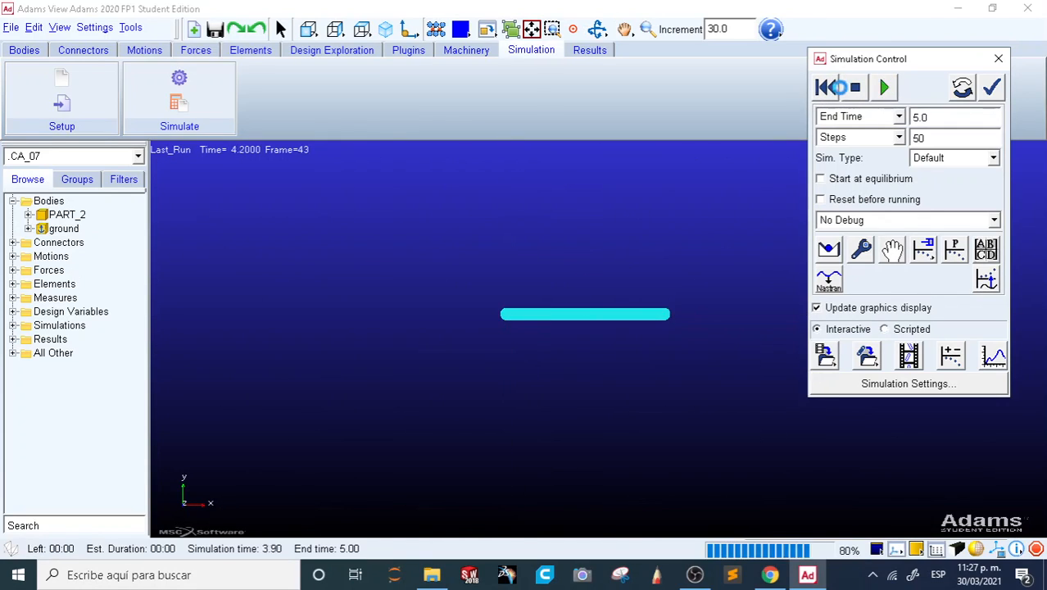
{"action": "left_click", "coordinate": [828, 87]}
{"action": "left_click", "coordinate": [883, 88]}
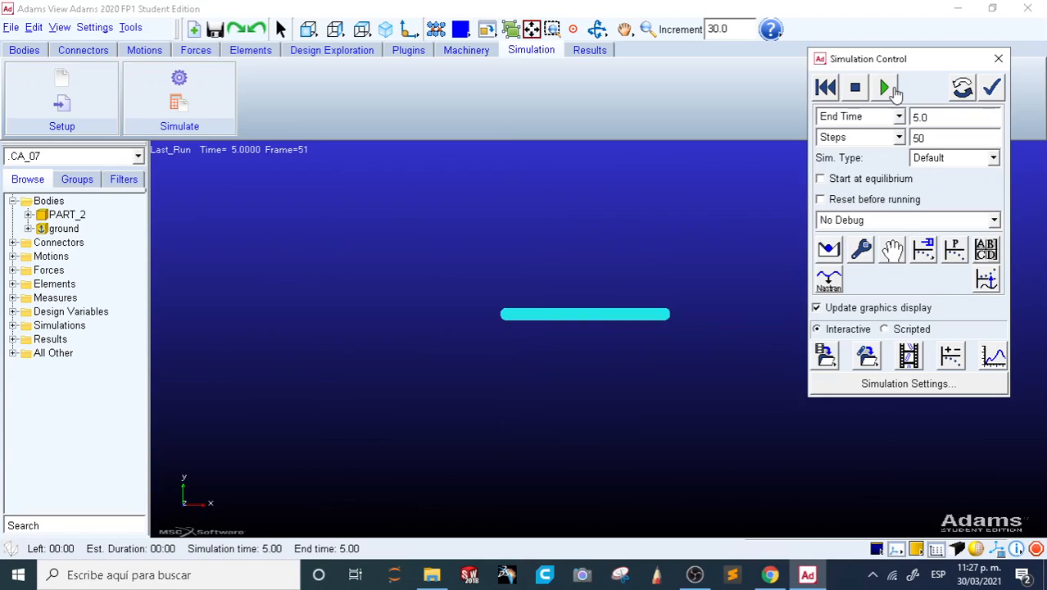
{"action": "left_click", "coordinate": [826, 88]}
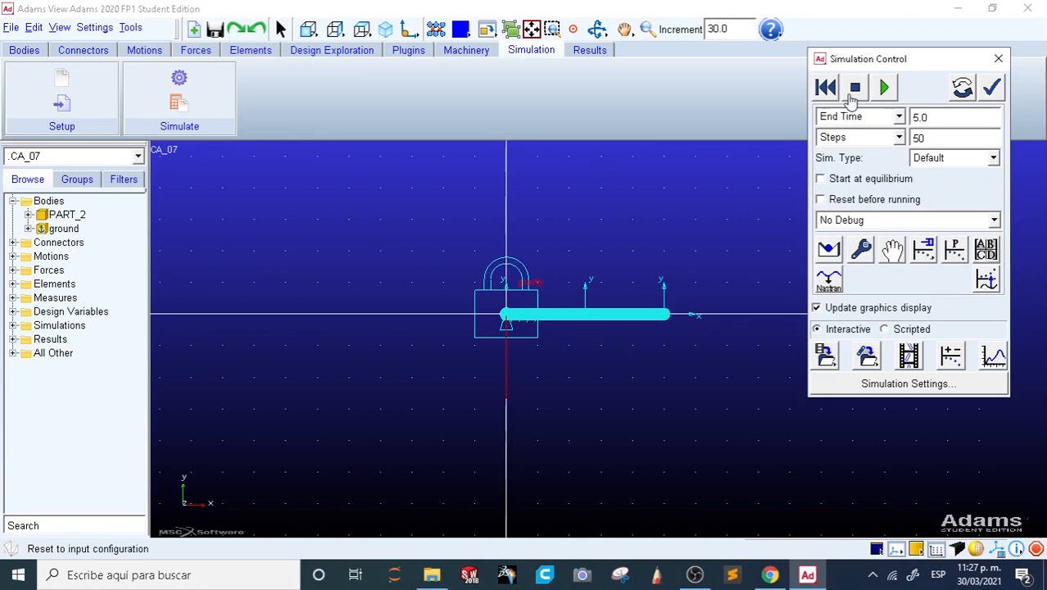
{"action": "left_click", "coordinate": [883, 89]}
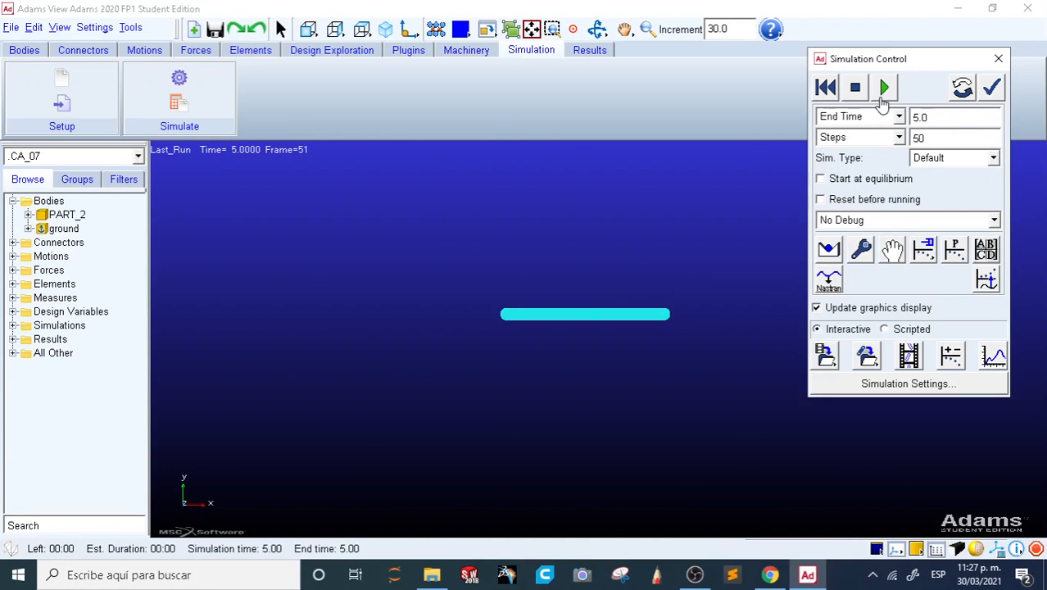
- Reset the model, rerun the fixed link's simulation, restore the initial configuration and close the simulation controls
{"action": "left_click", "coordinate": [827, 88]}
{"action": "left_click", "coordinate": [884, 87]}
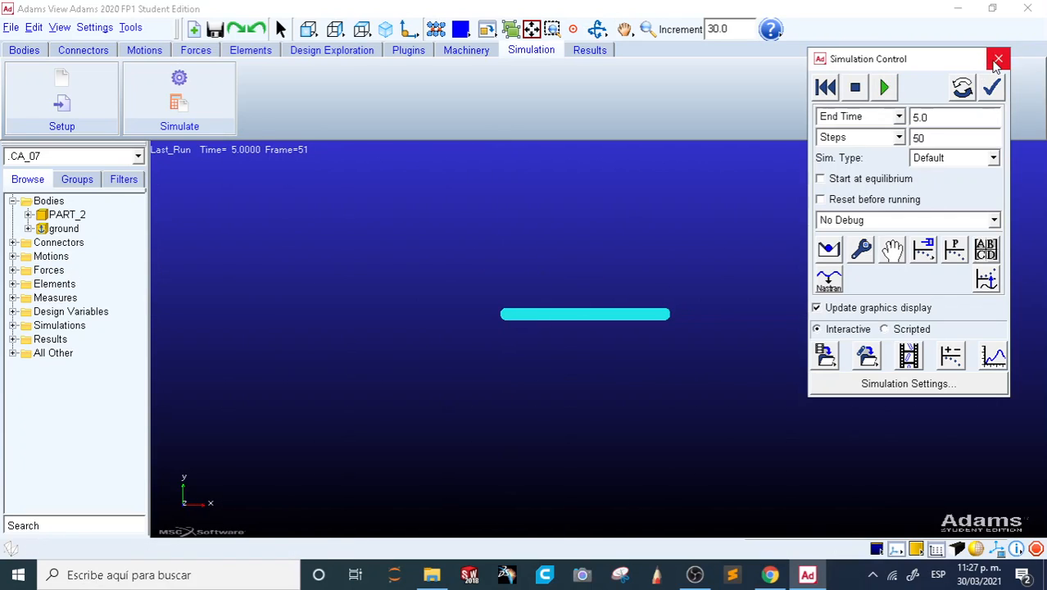
{"action": "left_click", "coordinate": [842, 86]}
{"action": "left_click", "coordinate": [998, 58]}
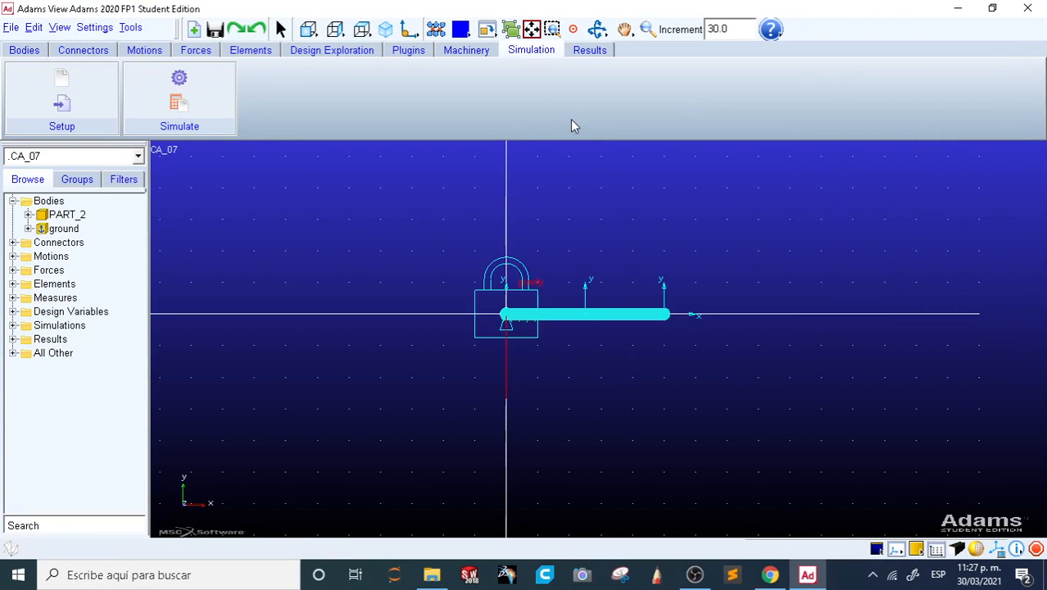
- Create a second link as a new part, 250 long, 20 wide and 10 deep, vertically upward from PART_2's free end
{"action": "left_click", "coordinate": [82, 50]}
{"action": "left_click", "coordinate": [24, 50]}
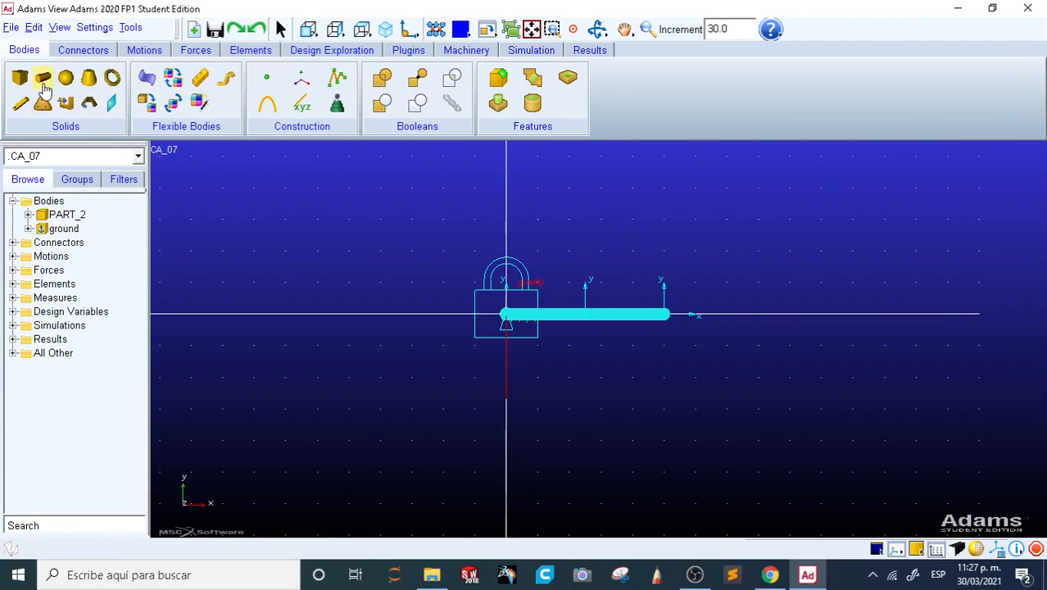
{"action": "left_click", "coordinate": [21, 105]}
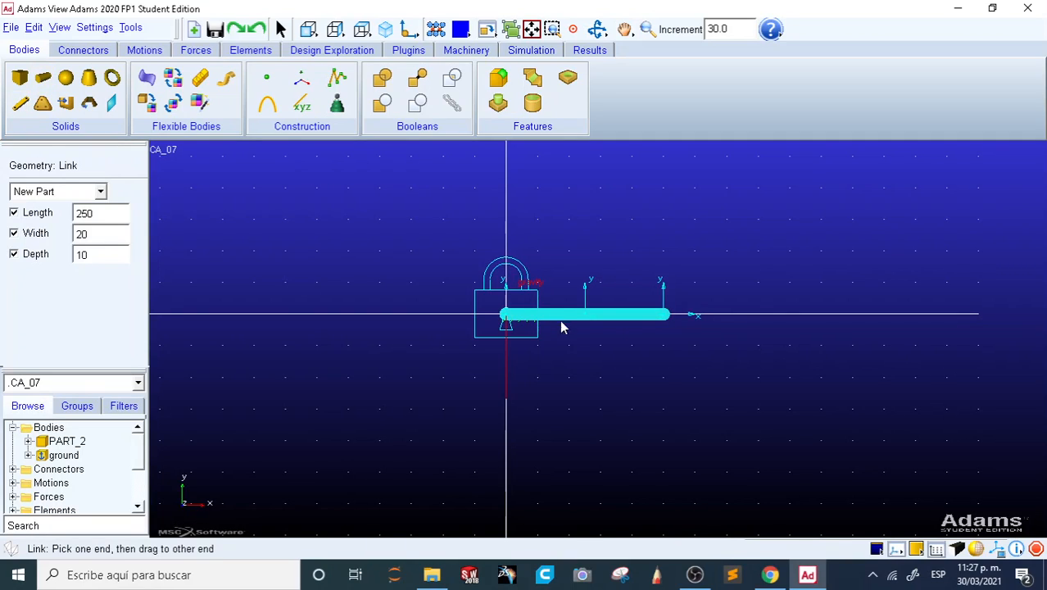
{"action": "left_click", "coordinate": [664, 316]}
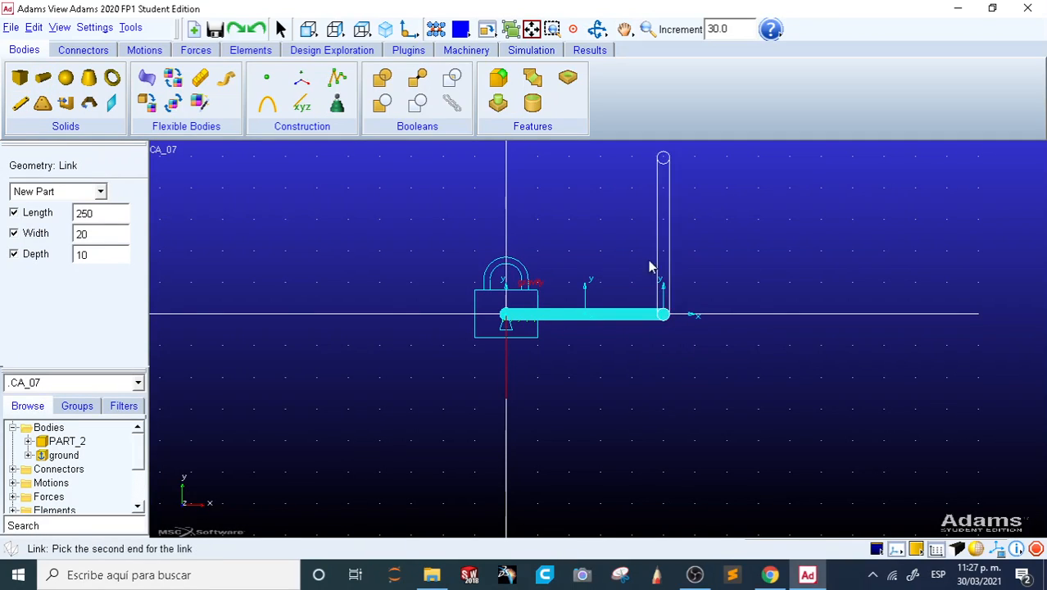
{"action": "left_click", "coordinate": [664, 159]}
{"action": "key", "text": "f"}
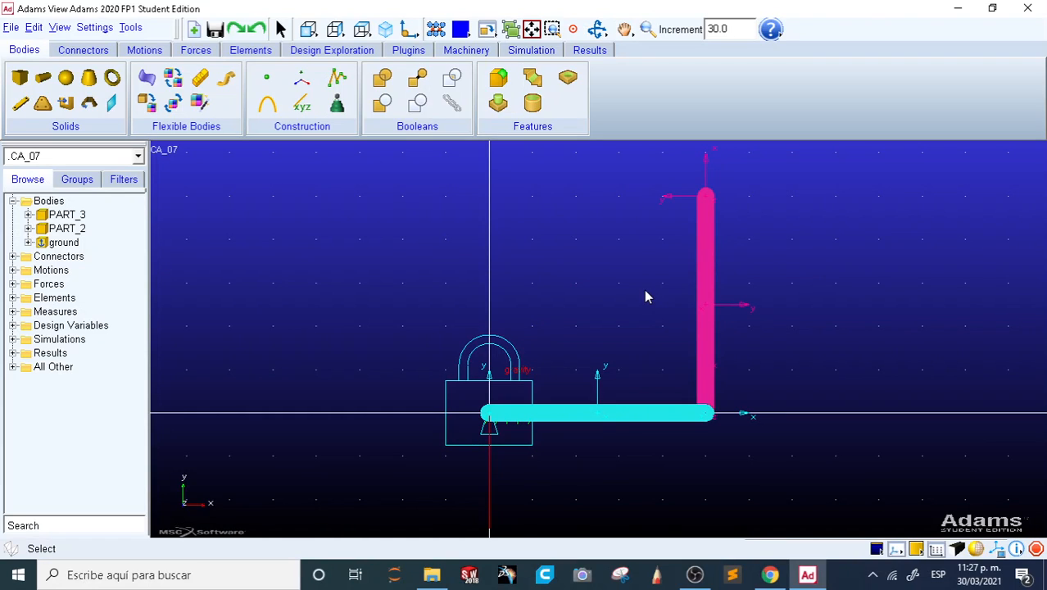
- Simulate the model with the vertical link unconstrained using the default settings, reset it and close the simulation controls
{"action": "key", "text": "z"}
{"action": "left_click_drag", "start_coordinate": [437, 246], "coordinate": [402, 251]}
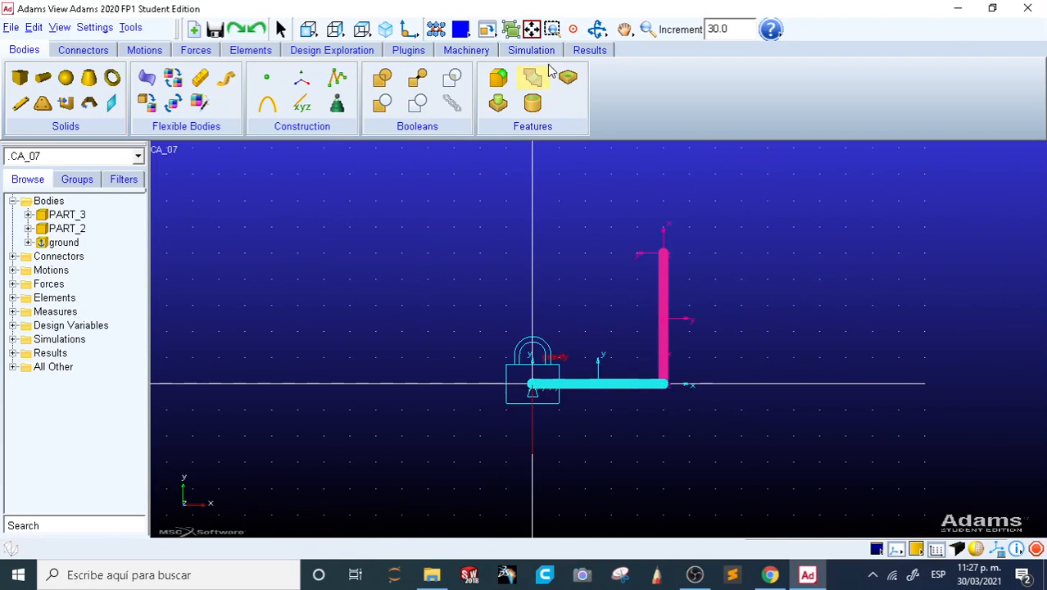
{"action": "left_click", "coordinate": [530, 50]}
{"action": "left_click", "coordinate": [229, 80]}
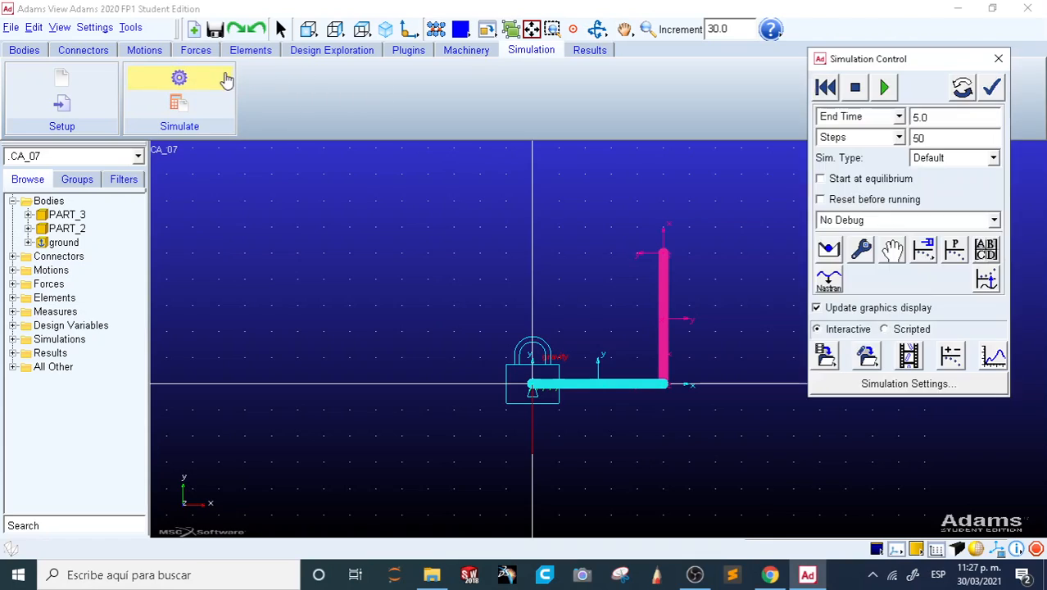
{"action": "left_click", "coordinate": [884, 88]}
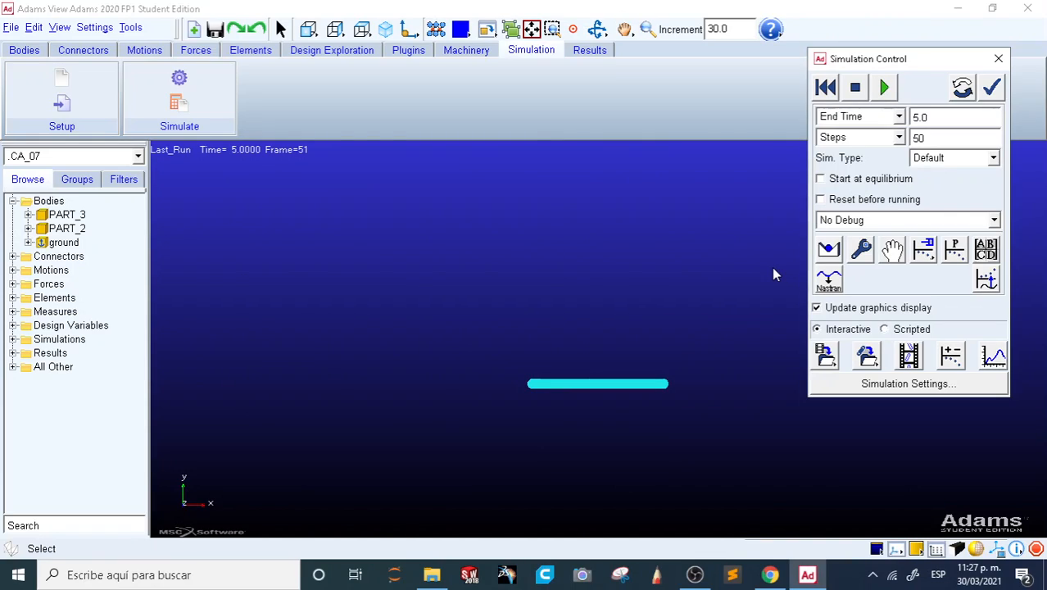
{"action": "left_click", "coordinate": [825, 88]}
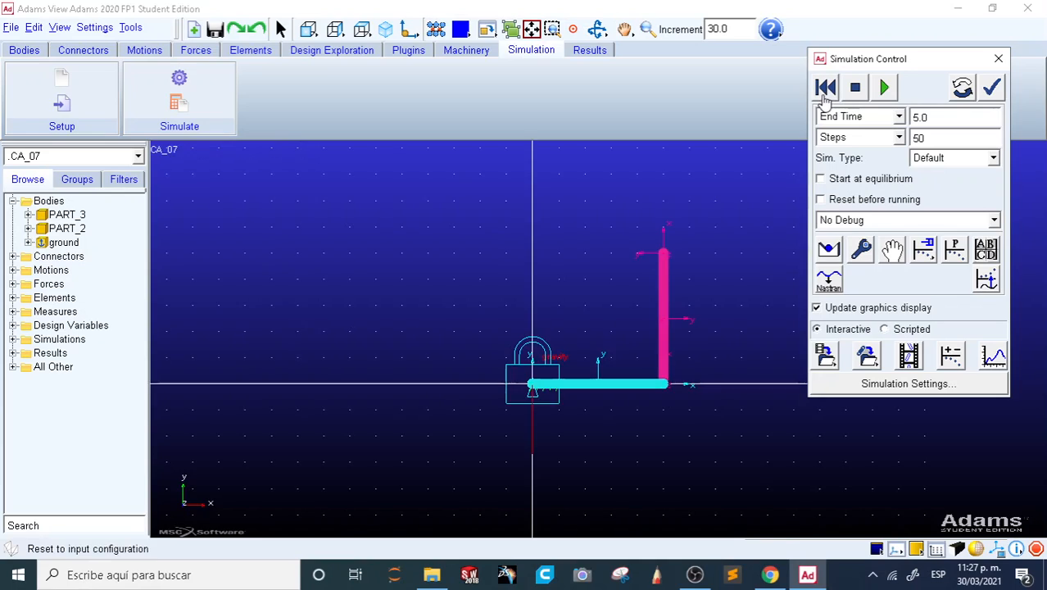
{"action": "left_click", "coordinate": [998, 58]}
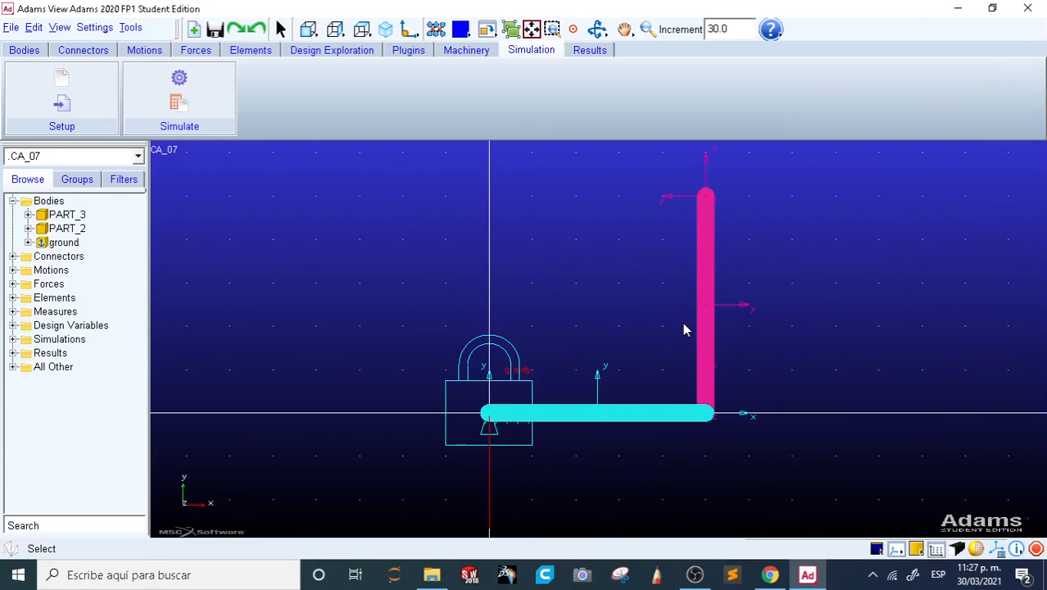
- Add a fixed joint normal to the grid between PART_3 and PART_2, located at their shared end on PART_2.MARKER_2
{"action": "left_click", "coordinate": [80, 51]}
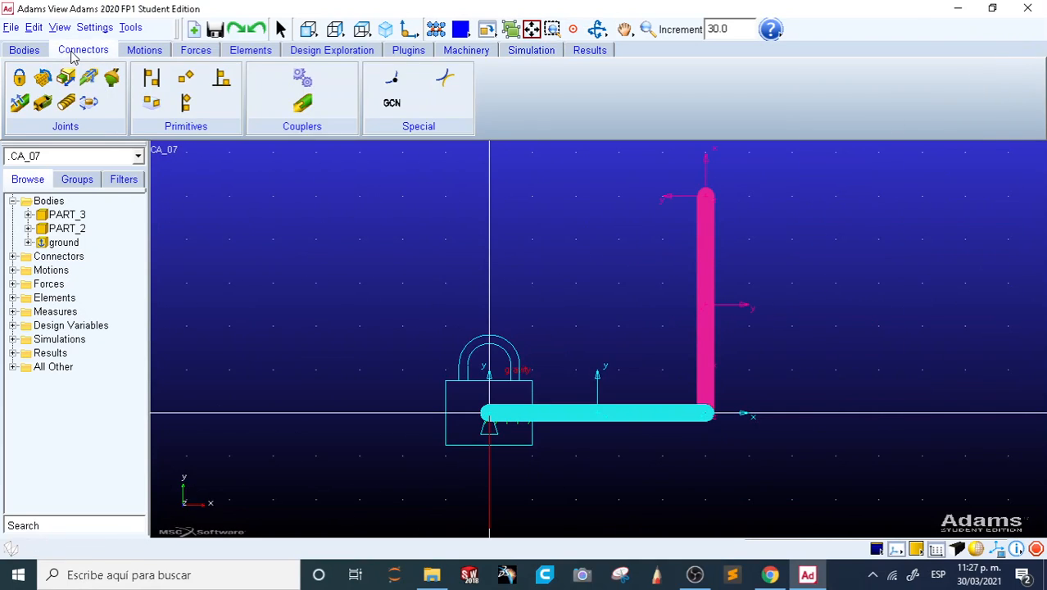
{"action": "left_click", "coordinate": [20, 79]}
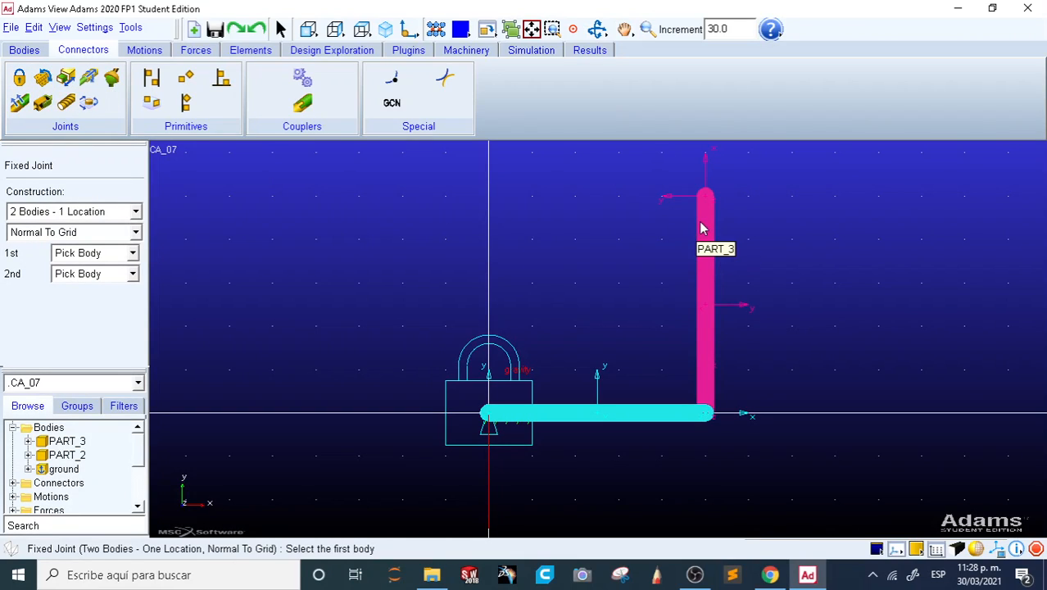
{"action": "right_click", "coordinate": [711, 283]}
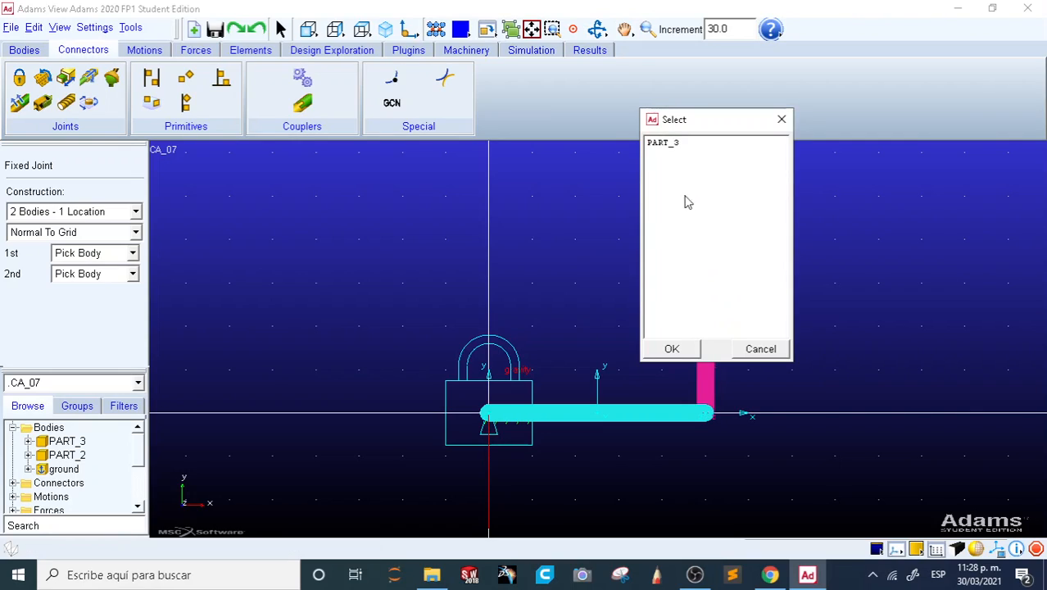
{"action": "left_click", "coordinate": [661, 142]}
{"action": "left_click", "coordinate": [671, 348]}
{"action": "right_click", "coordinate": [598, 409]}
{"action": "left_click", "coordinate": [668, 144]}
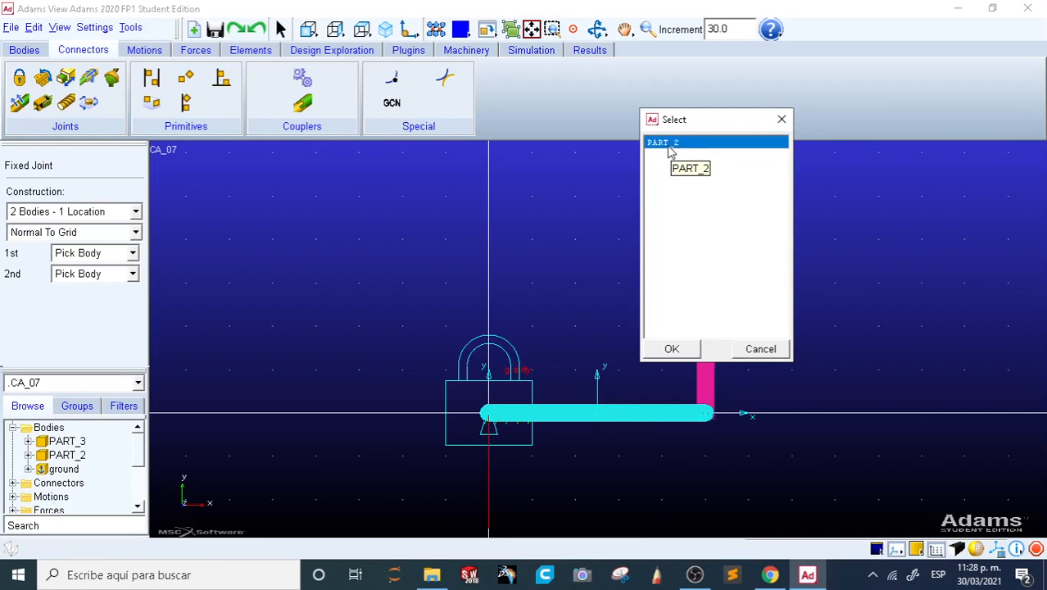
{"action": "left_click", "coordinate": [672, 348]}
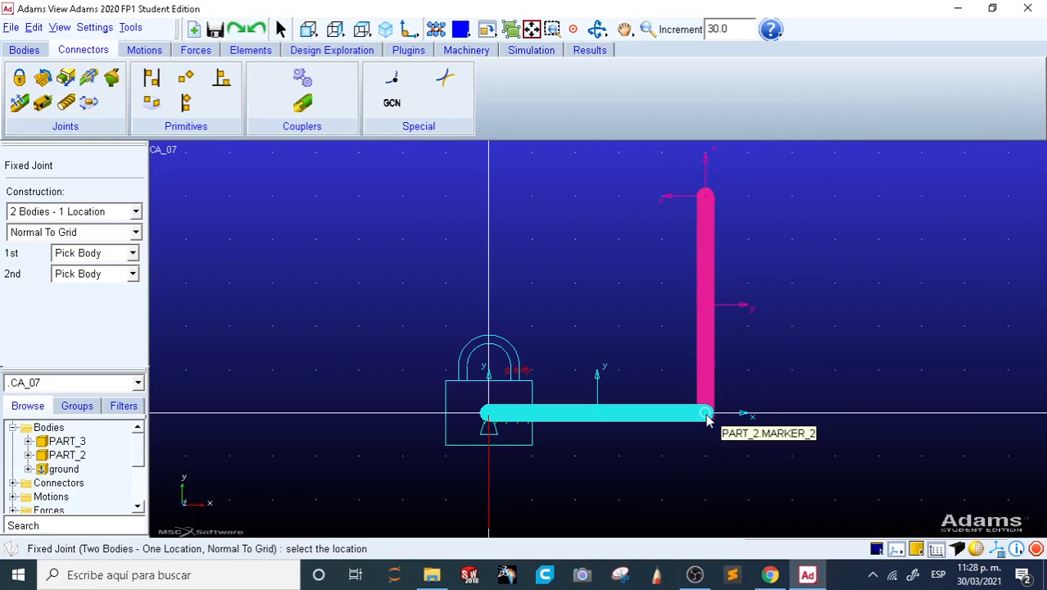
{"action": "left_click", "coordinate": [708, 416]}
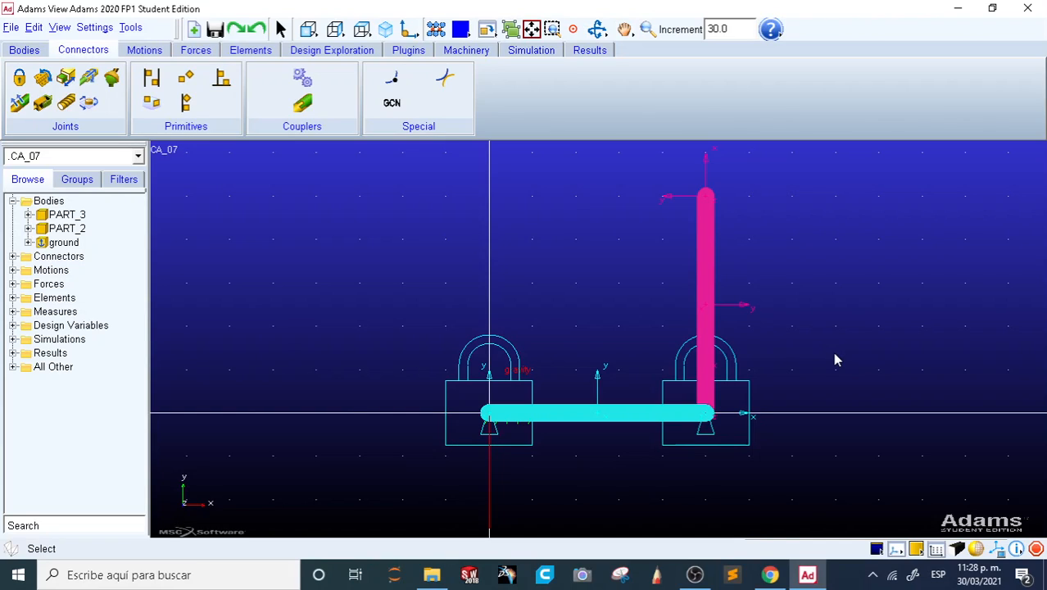
- Simulate the two rigidly joined links with the default settings, return to the initial configuration and close the simulation controls
{"action": "left_click", "coordinate": [536, 51]}
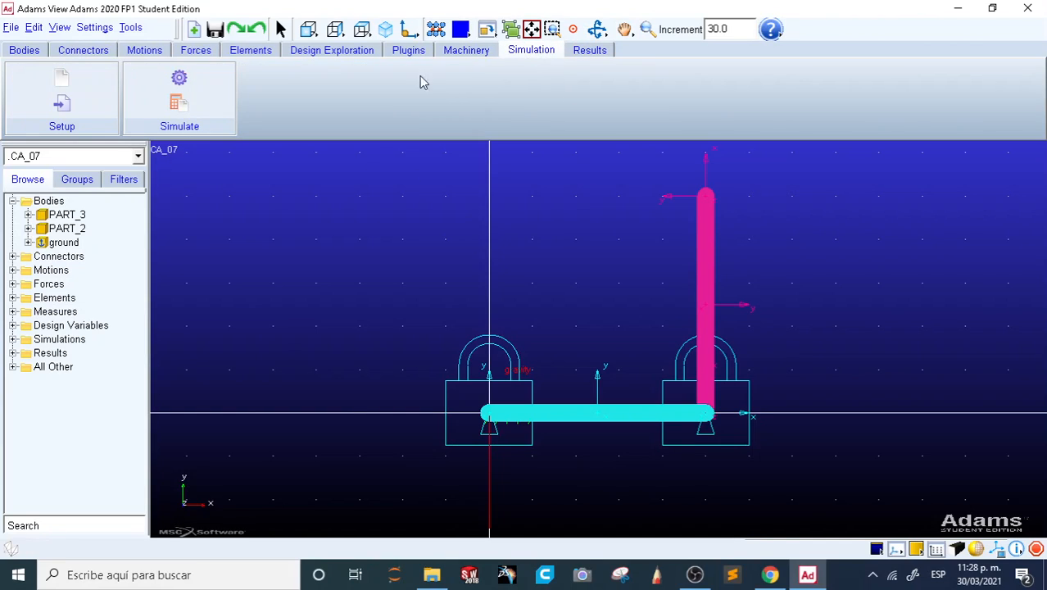
{"action": "left_click", "coordinate": [179, 79]}
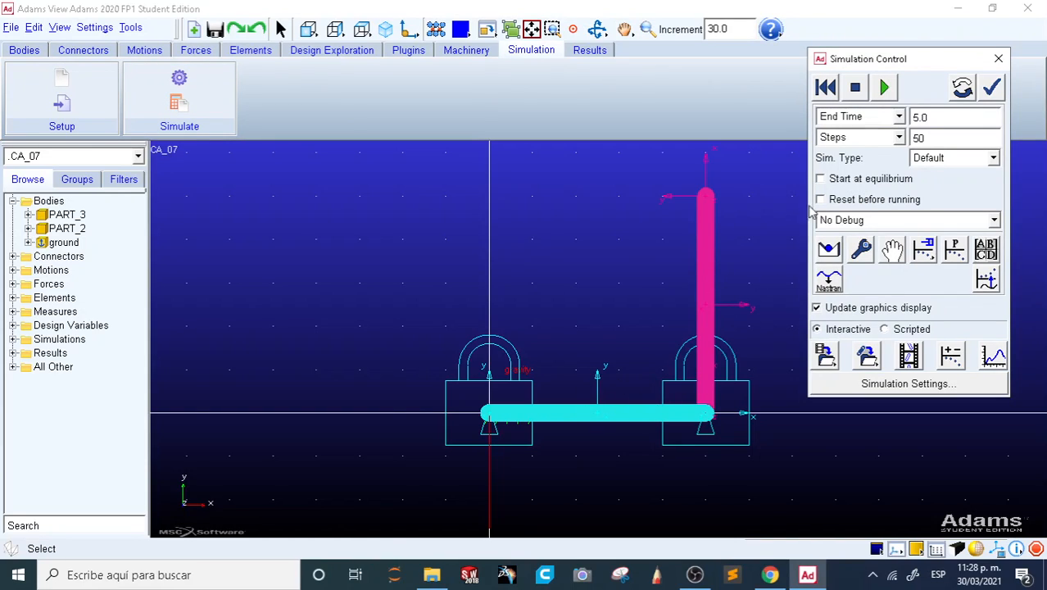
{"action": "left_click", "coordinate": [883, 89]}
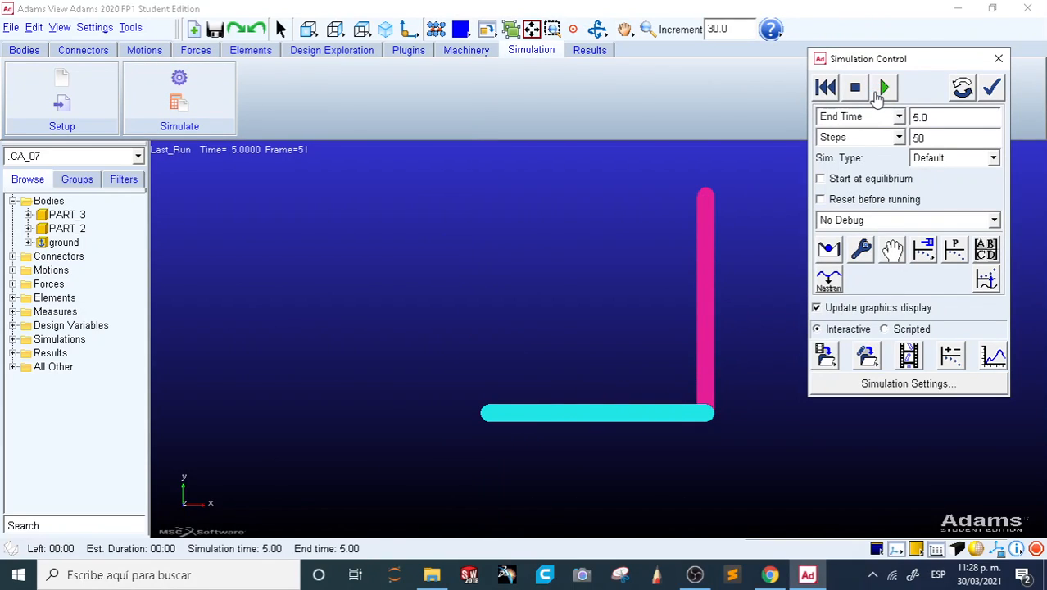
{"action": "left_click", "coordinate": [883, 89]}
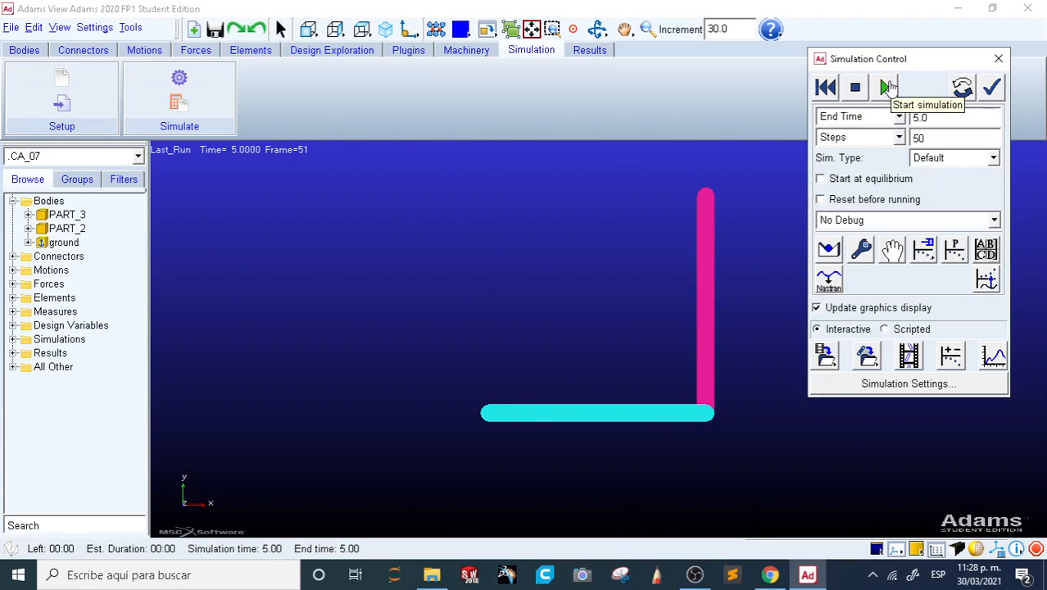
{"action": "left_click", "coordinate": [991, 87]}
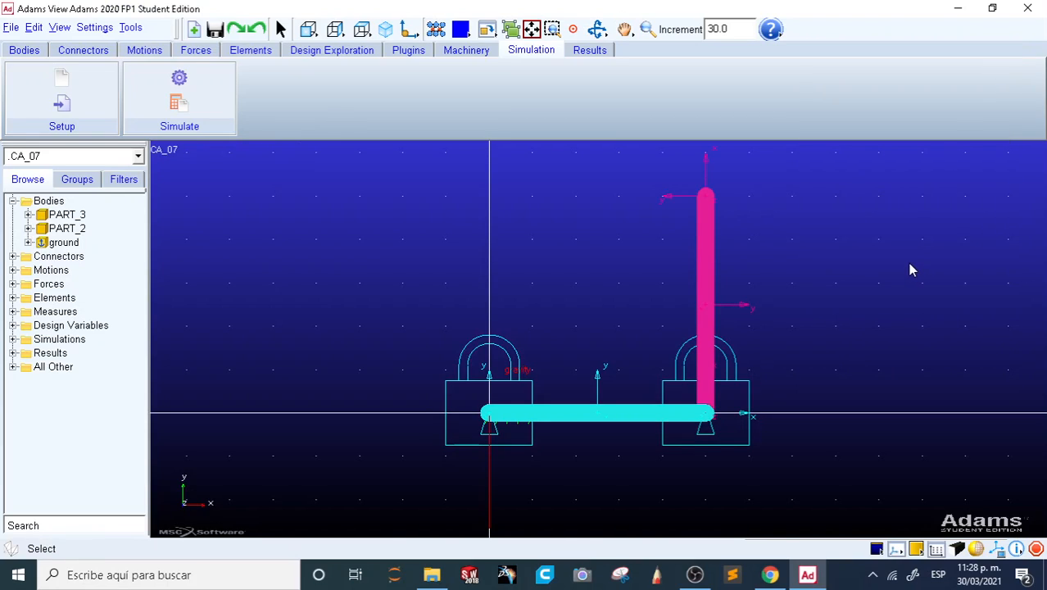
{"action": "left_click", "coordinate": [70, 52]}
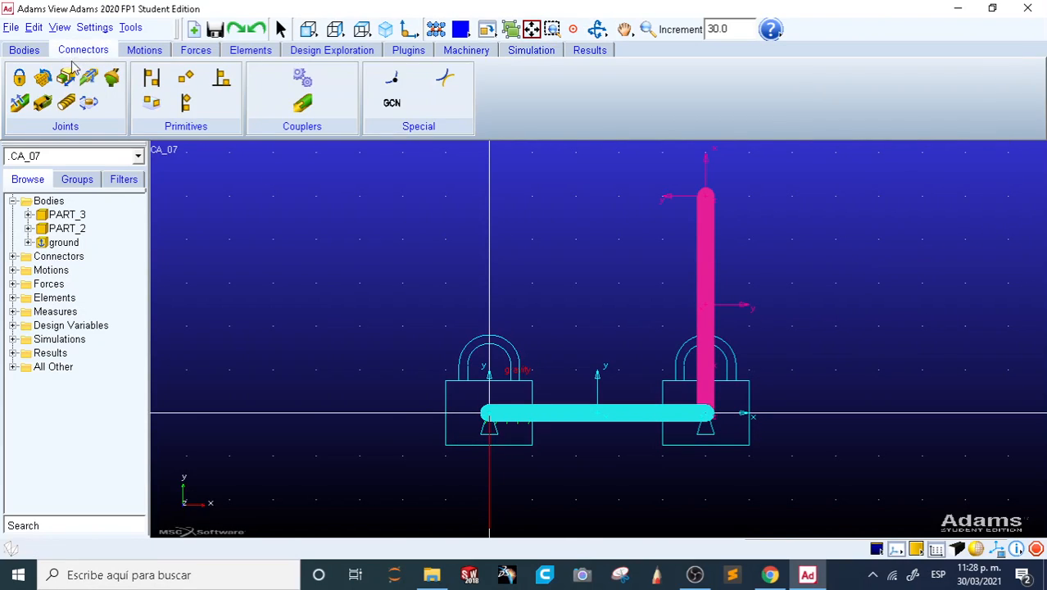
{"action": "left_click", "coordinate": [19, 78]}
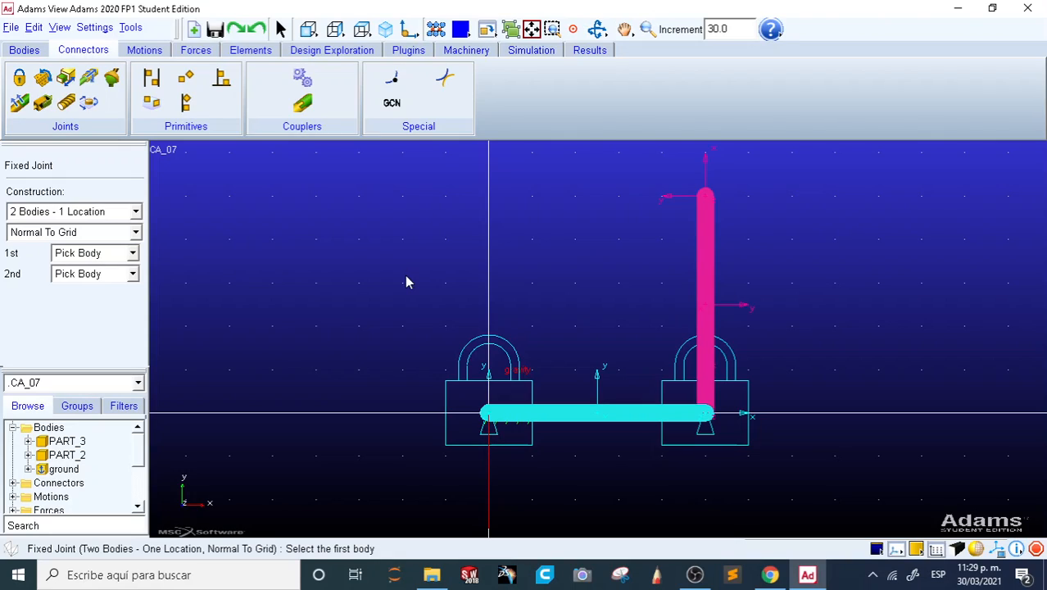
{"action": "key", "text": "Escape"}
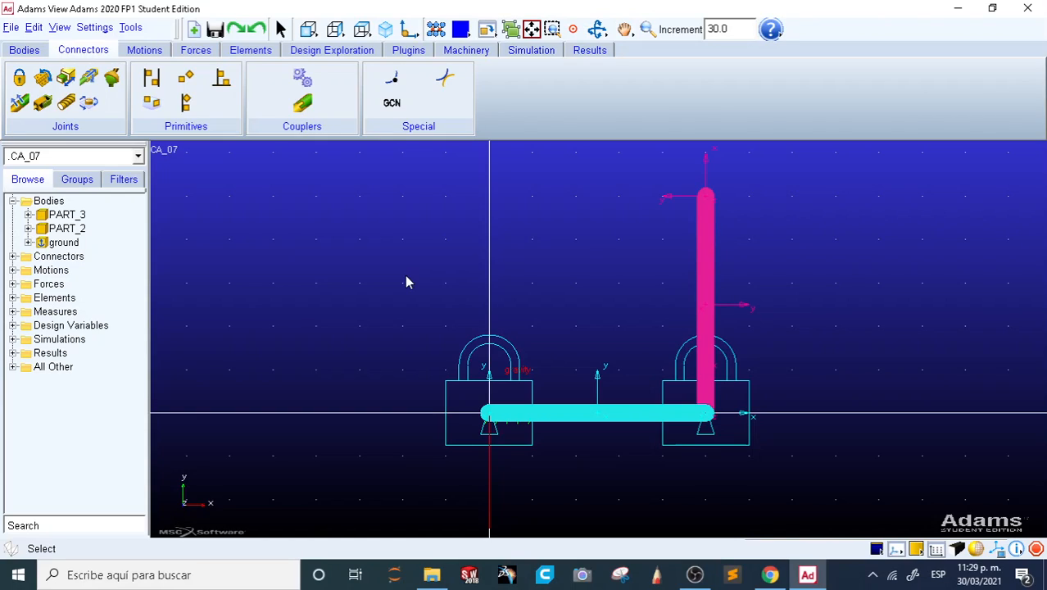
- Delete JOINT_2, the fixed joint between the horizontal and vertical links
{"action": "left_click", "coordinate": [13, 256]}
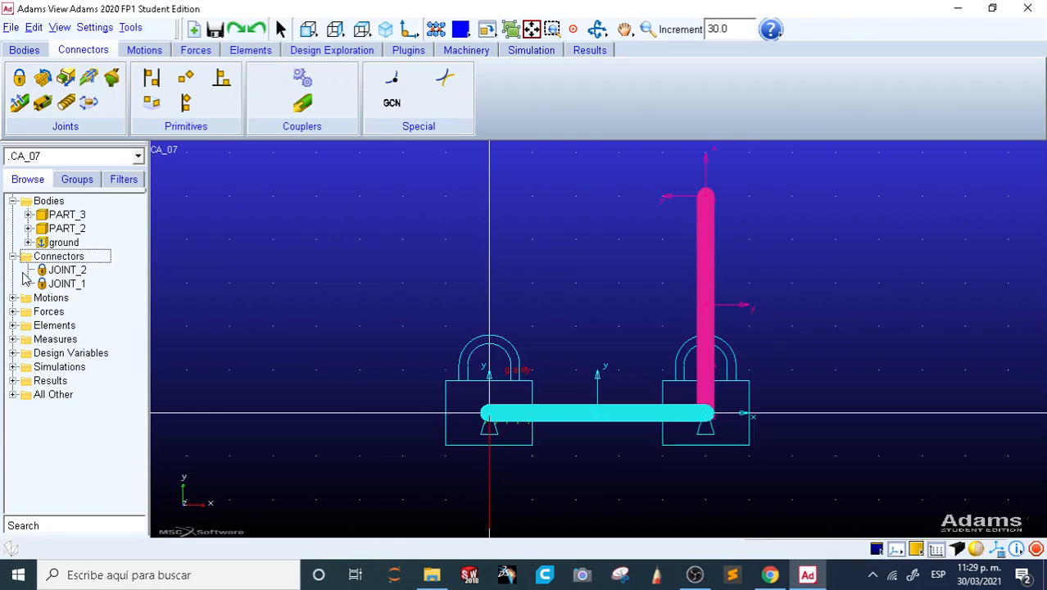
{"action": "left_click", "coordinate": [75, 271]}
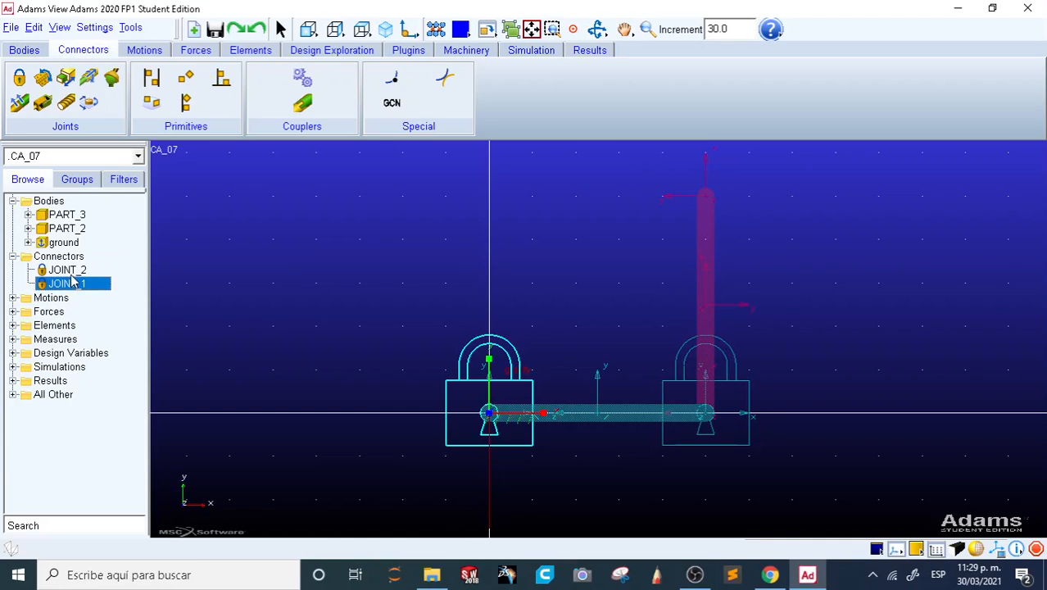
{"action": "right_click", "coordinate": [72, 275]}
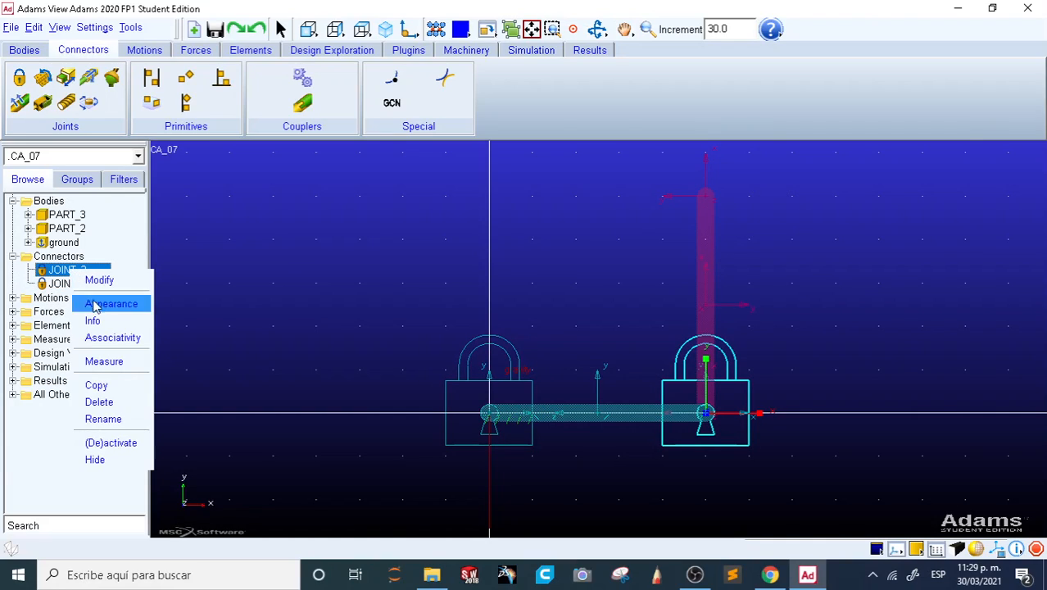
{"action": "left_click", "coordinate": [106, 403]}
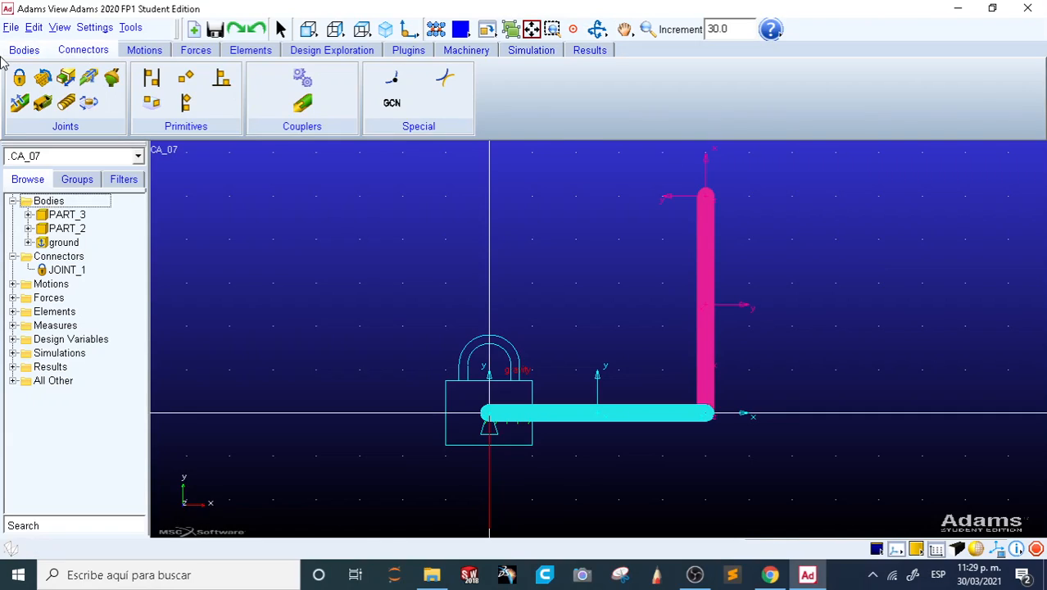
- Add a revolute joint normal to the grid between PART_3 and PART_2, located at their shared end on PART_2.MARKER_2
{"action": "left_click", "coordinate": [44, 78]}
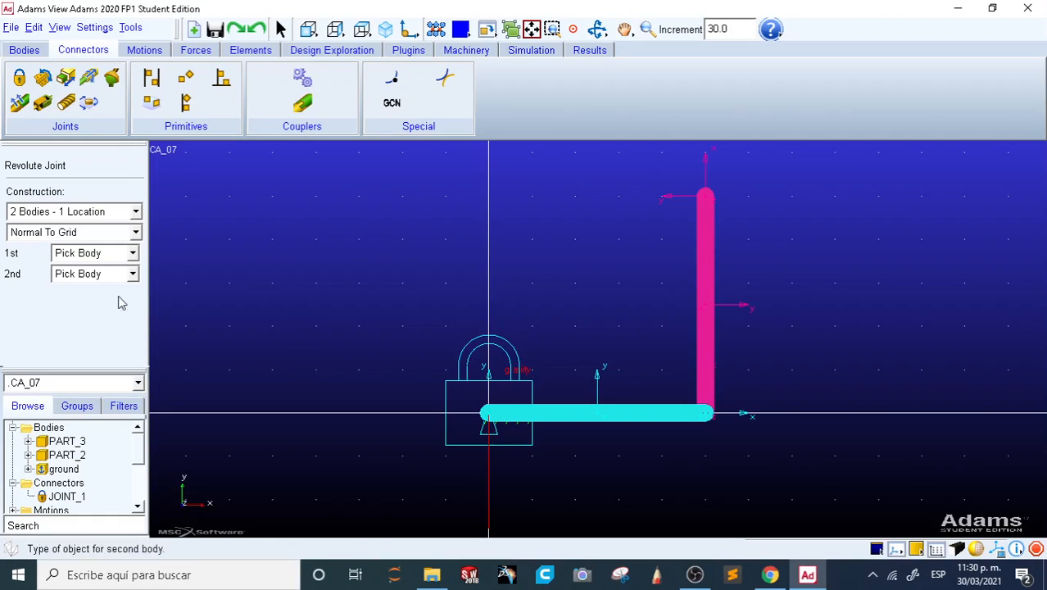
{"action": "right_click", "coordinate": [701, 279]}
{"action": "left_click", "coordinate": [661, 142]}
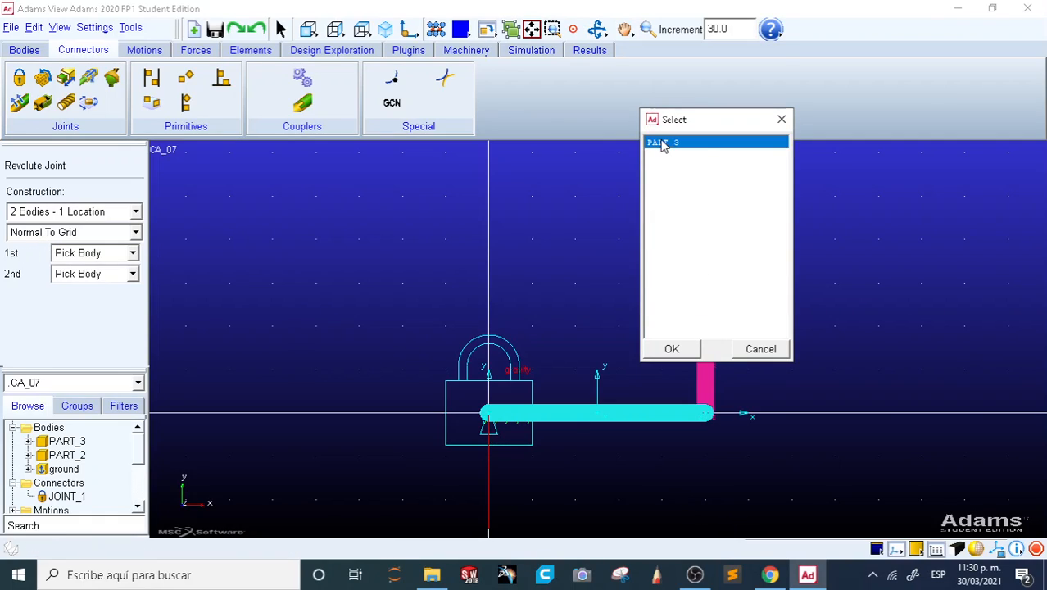
{"action": "left_click", "coordinate": [672, 348]}
{"action": "right_click", "coordinate": [598, 423]}
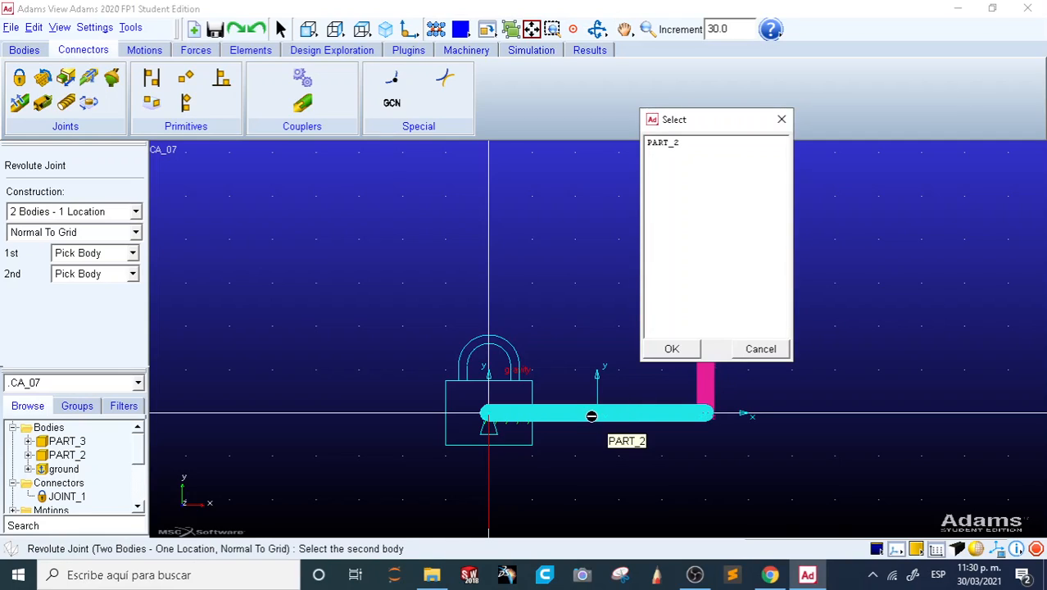
{"action": "left_click", "coordinate": [661, 143]}
{"action": "left_click", "coordinate": [672, 348]}
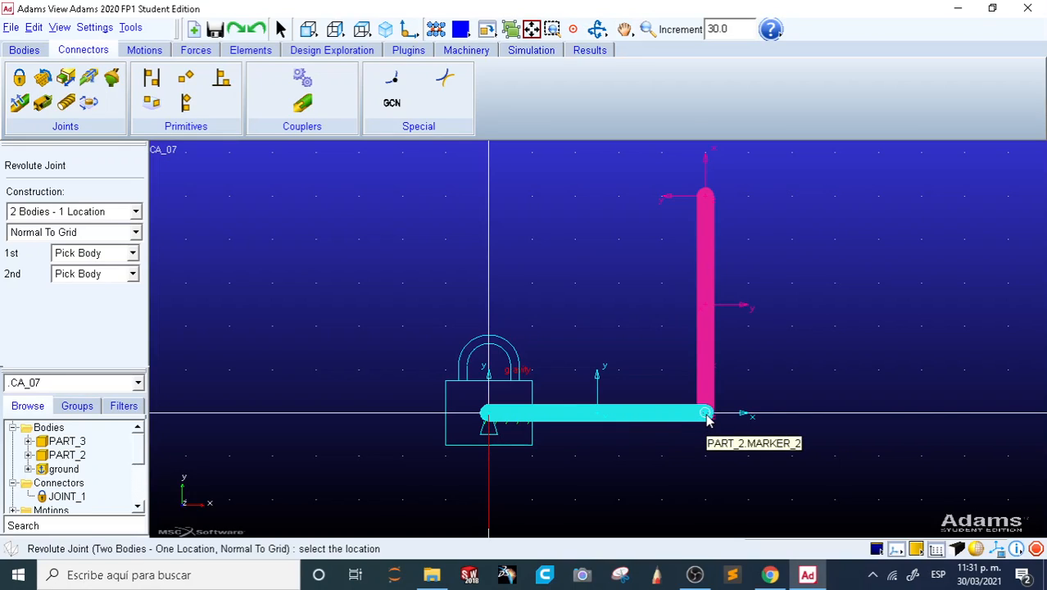
{"action": "left_click", "coordinate": [706, 416]}
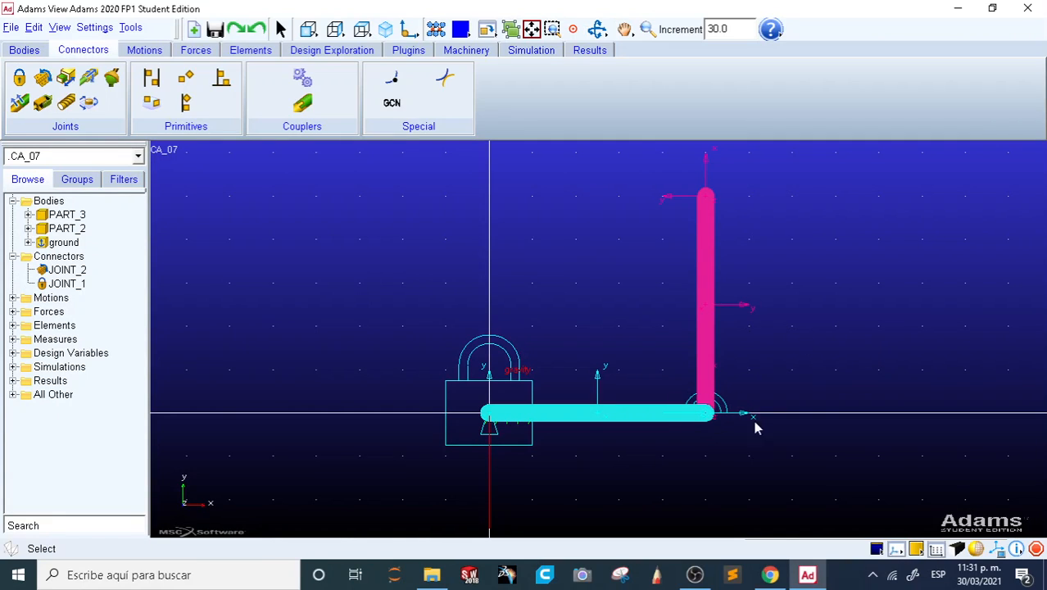
{"action": "key", "text": "r"}
{"action": "left_click_drag", "start_coordinate": [862, 368], "coordinate": [807, 382]}
{"action": "key", "text": "shift+f"}
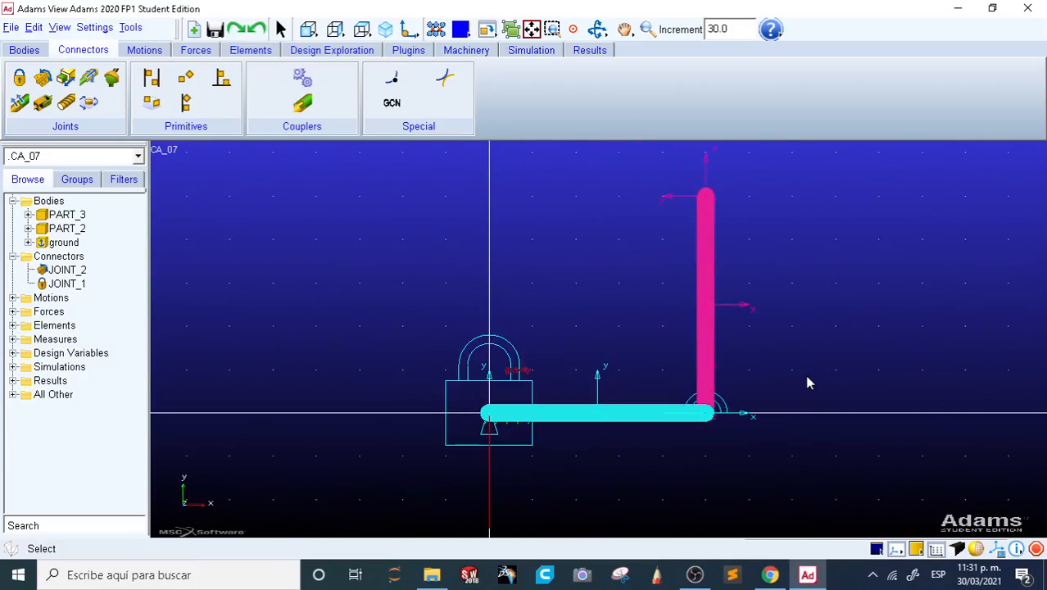
- Simulate the two links joined by the revolute joint with an end time of 5.0 and 50 steps, reset, and close the simulation controls
{"action": "left_click", "coordinate": [531, 50]}
{"action": "left_click", "coordinate": [219, 97]}
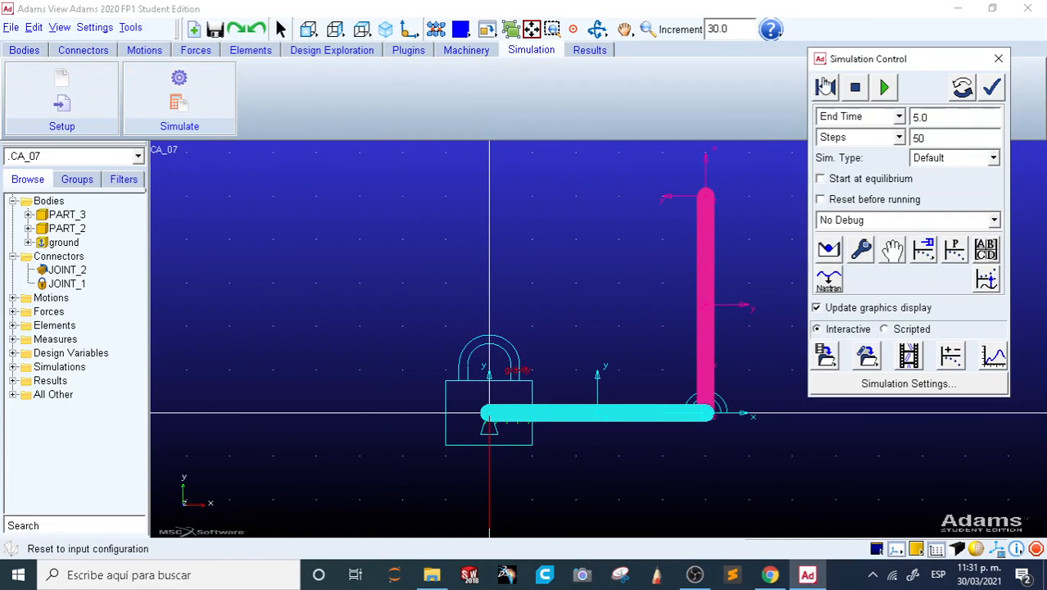
{"action": "left_click", "coordinate": [886, 88]}
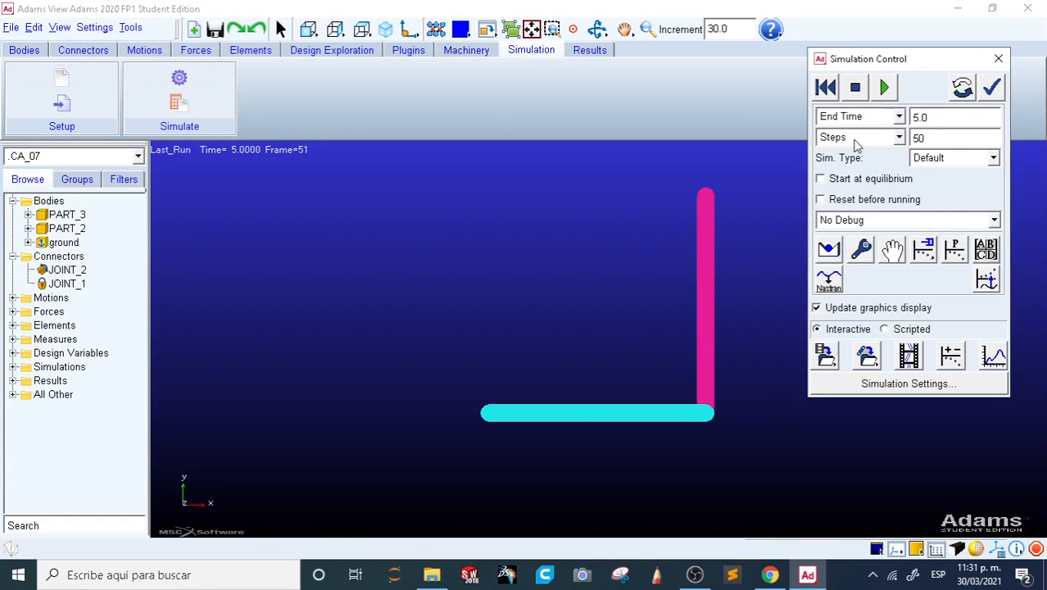
{"action": "left_click", "coordinate": [826, 88]}
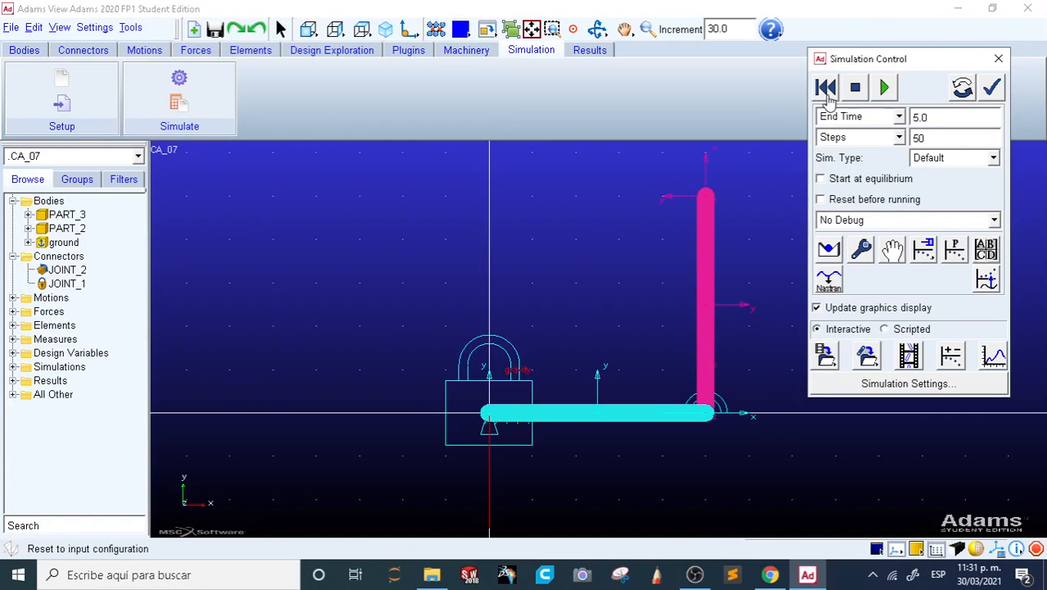
{"action": "left_click", "coordinate": [884, 89]}
{"action": "left_click", "coordinate": [825, 90]}
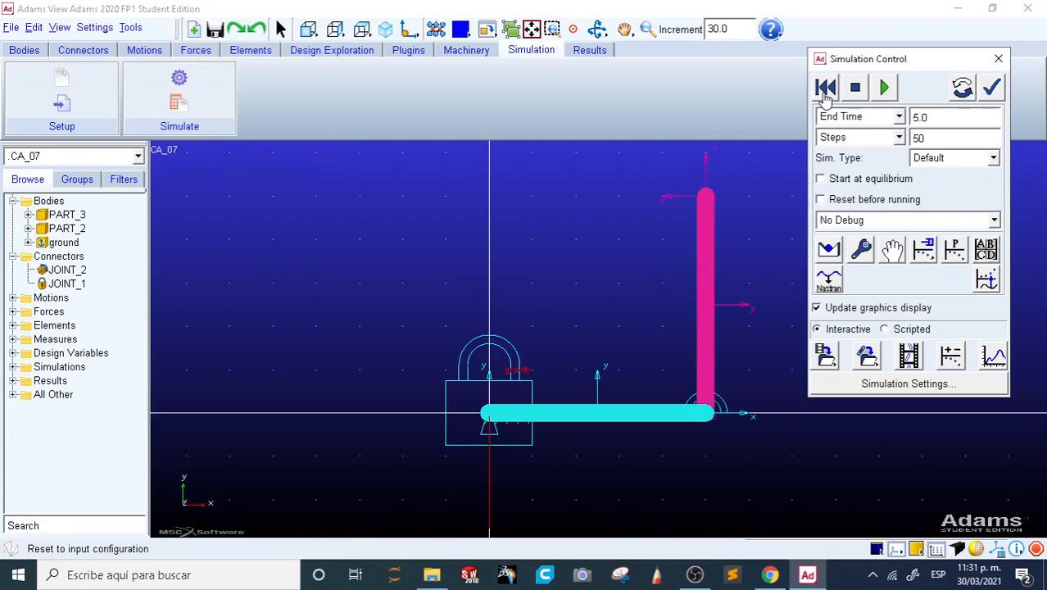
{"action": "left_click", "coordinate": [999, 59]}
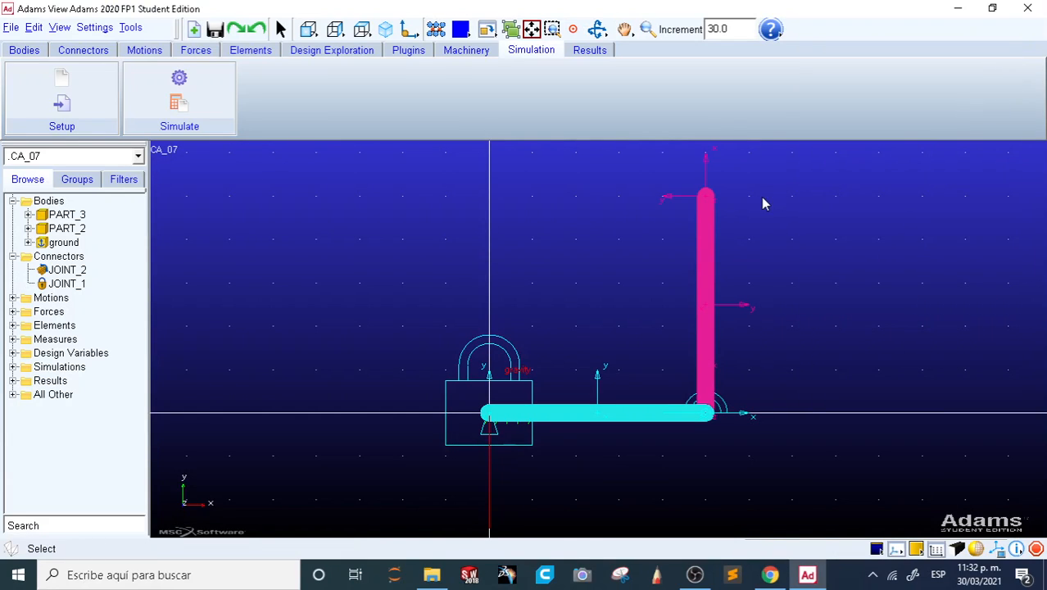
- Create a horizontal link as a new part, length 250, width 20, depth 10, extending in +X from the vertical link's upper end
{"action": "left_click", "coordinate": [83, 52]}
{"action": "left_click", "coordinate": [24, 50]}
{"action": "left_click", "coordinate": [23, 106]}
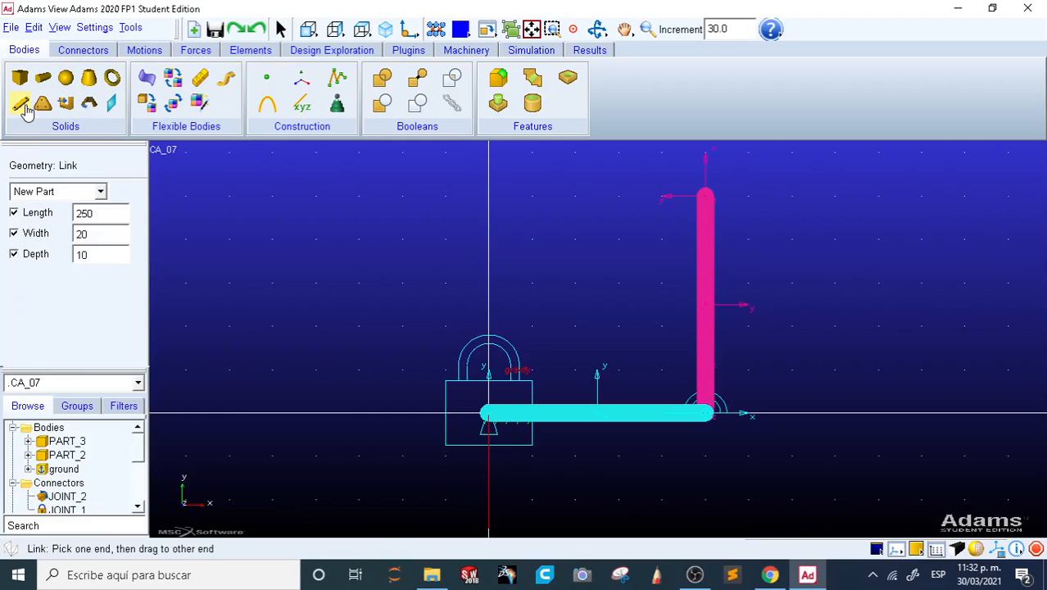
{"action": "left_click", "coordinate": [705, 199]}
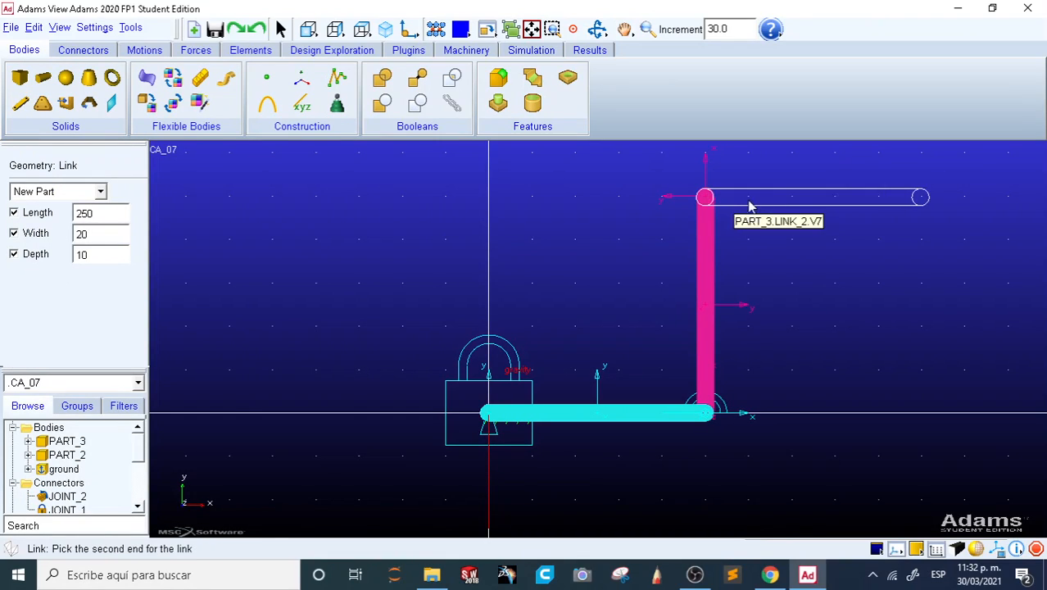
{"action": "left_click", "coordinate": [937, 204]}
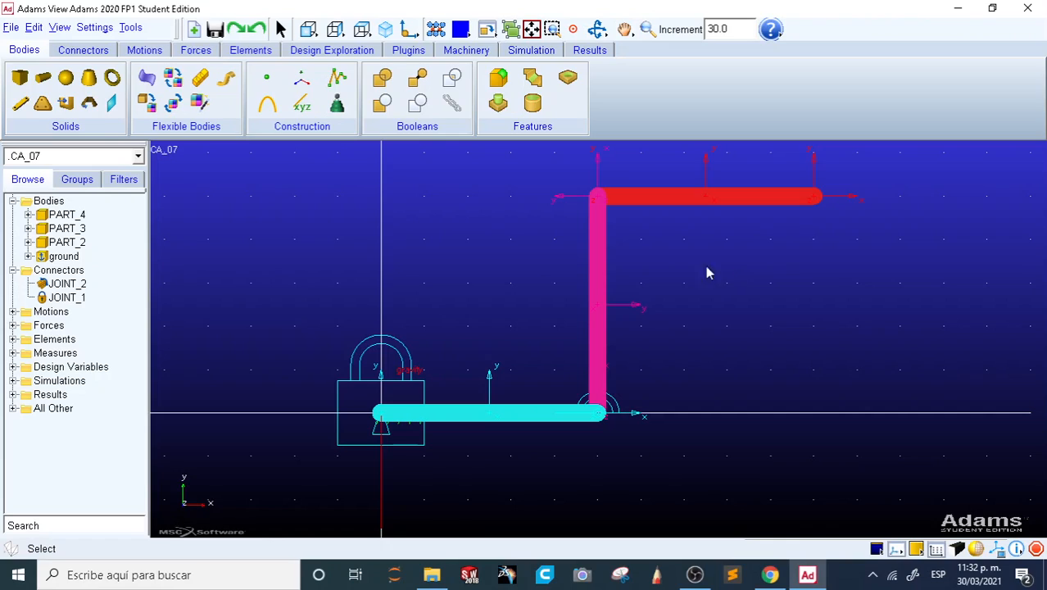
- Add a revolute joint normal to the grid between PART_4 and PART_3, located at their shared upper end
{"action": "left_click", "coordinate": [82, 50]}
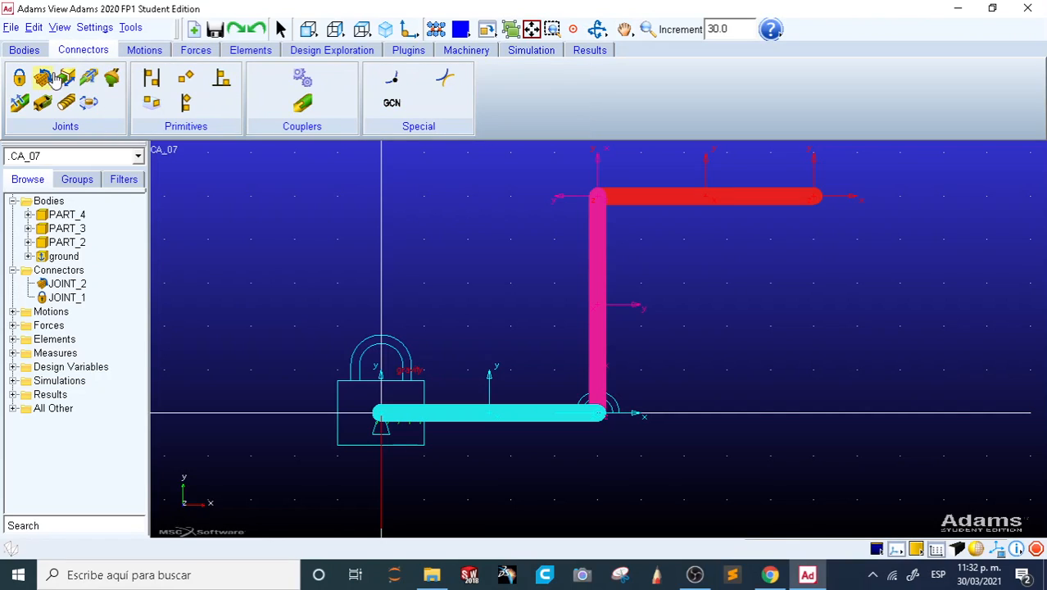
{"action": "left_click", "coordinate": [20, 77]}
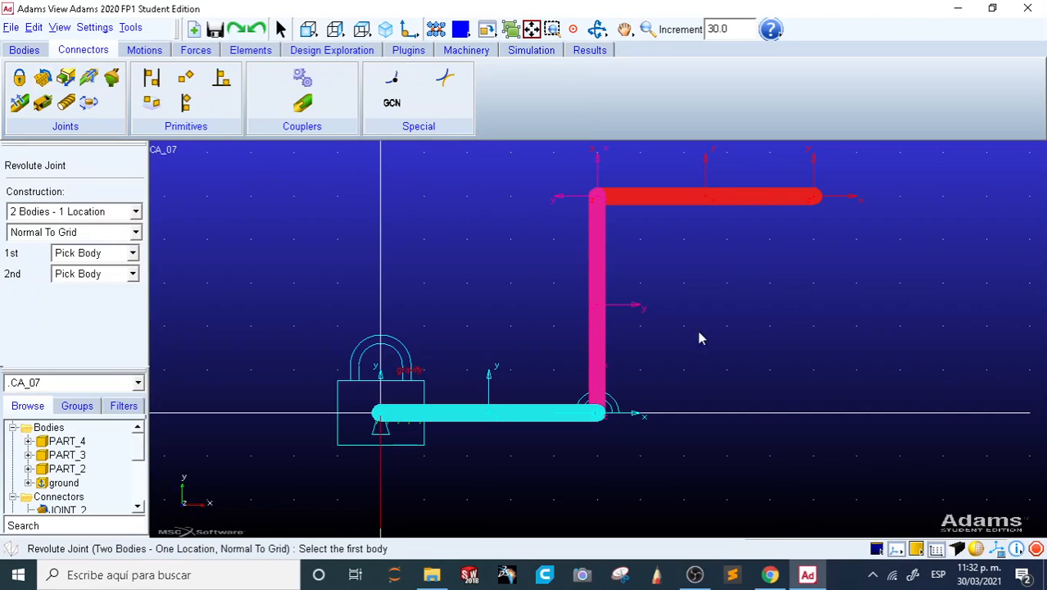
{"action": "right_click", "coordinate": [700, 198]}
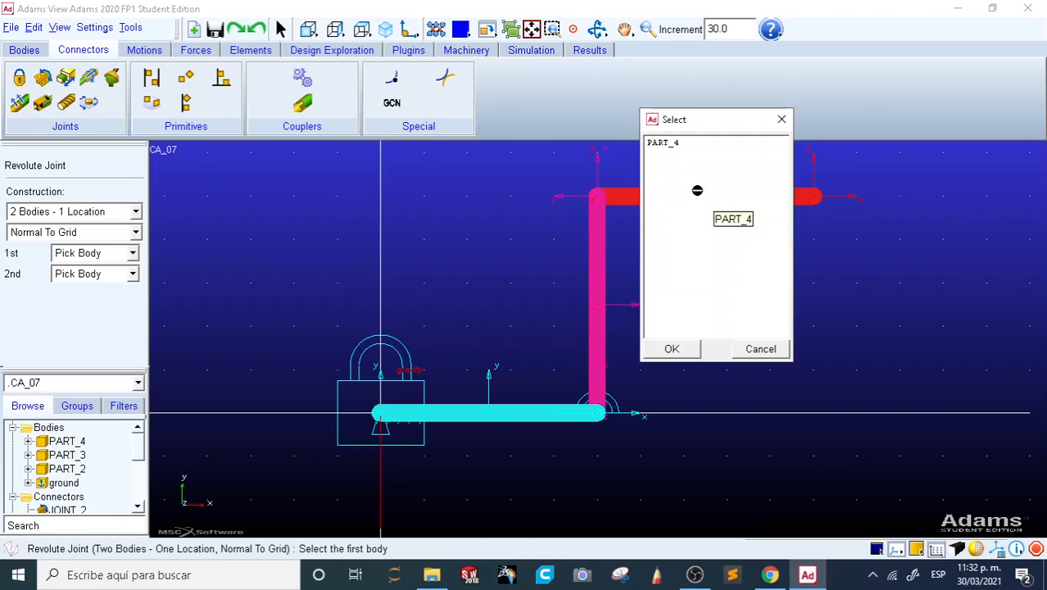
{"action": "left_click", "coordinate": [667, 144]}
{"action": "left_click", "coordinate": [687, 347]}
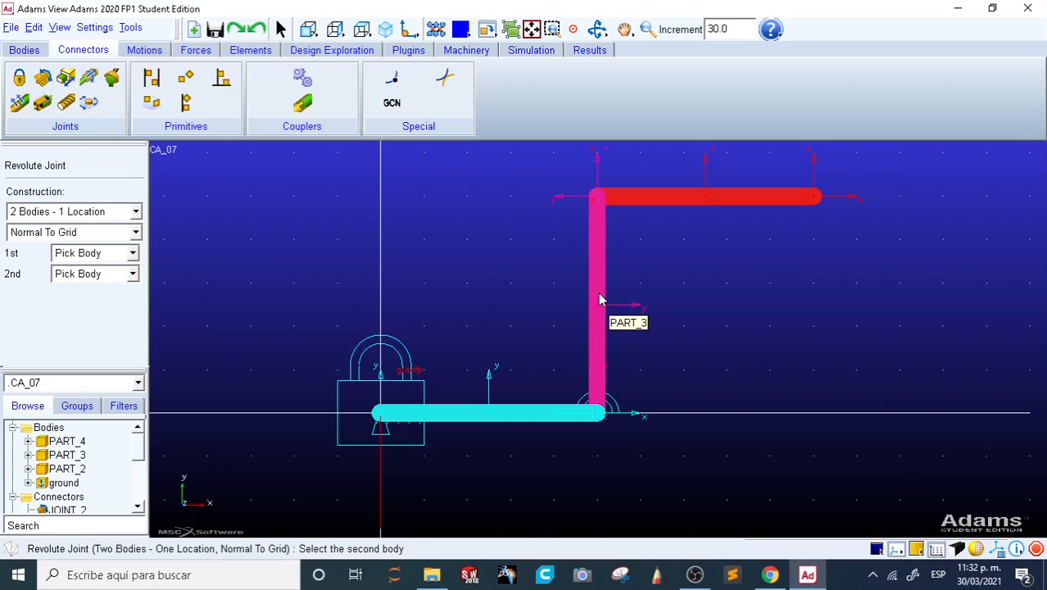
{"action": "right_click", "coordinate": [598, 291]}
{"action": "left_click", "coordinate": [665, 144]}
{"action": "left_click", "coordinate": [671, 348]}
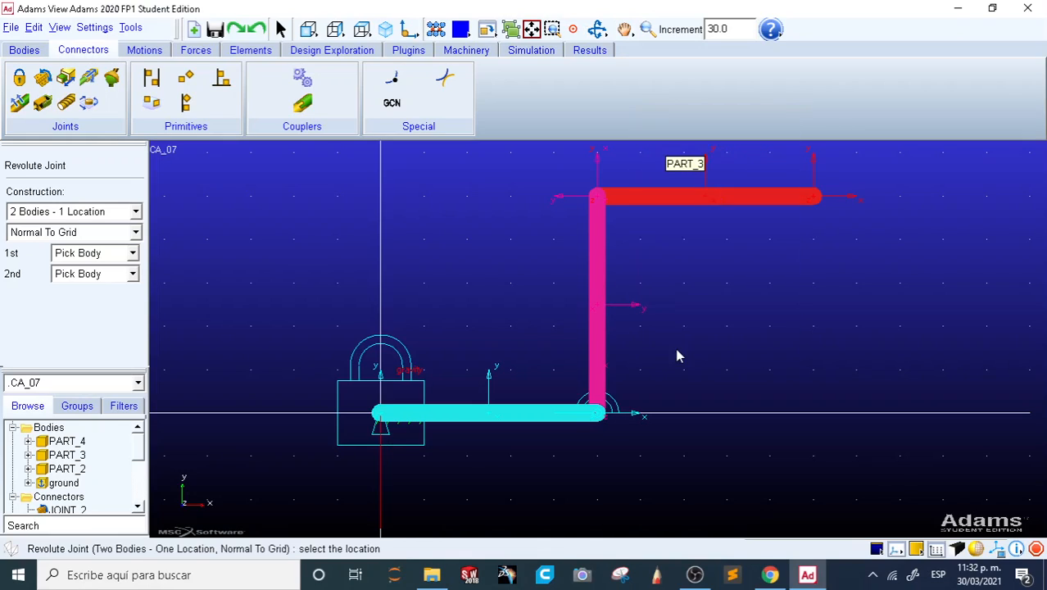
{"action": "left_click", "coordinate": [597, 198]}
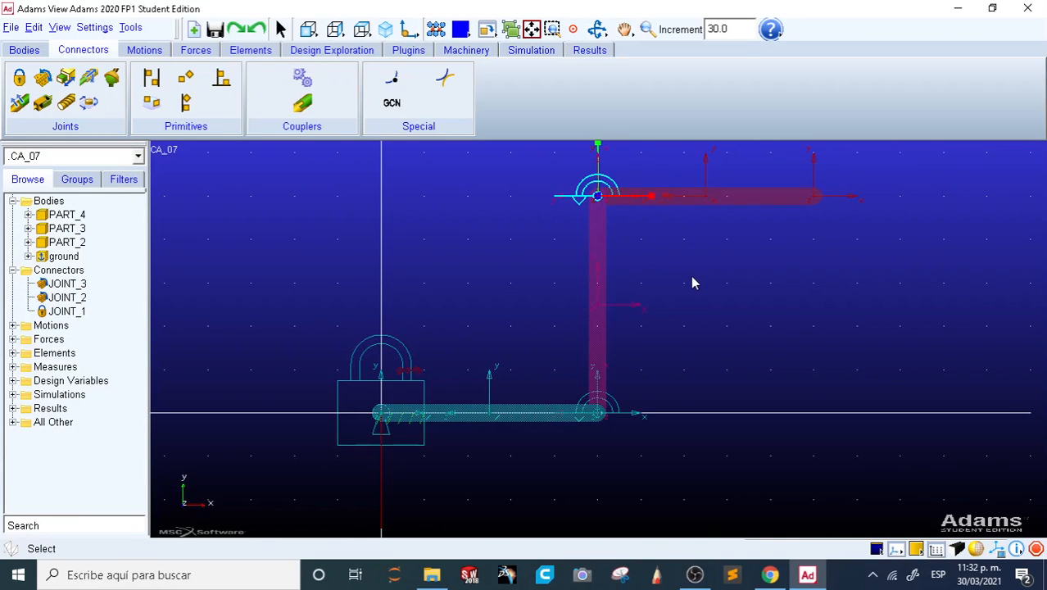
{"action": "key", "text": "i"}
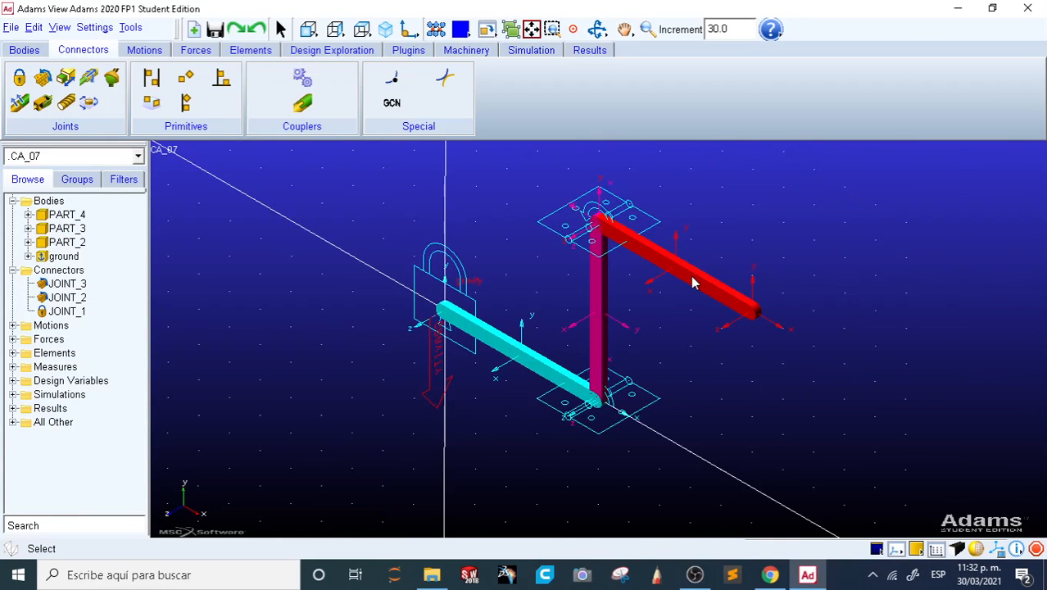
{"action": "key", "text": "r"}
{"action": "left_click_drag", "start_coordinate": [692, 283], "coordinate": [949, 274]}
{"action": "key", "text": "f"}
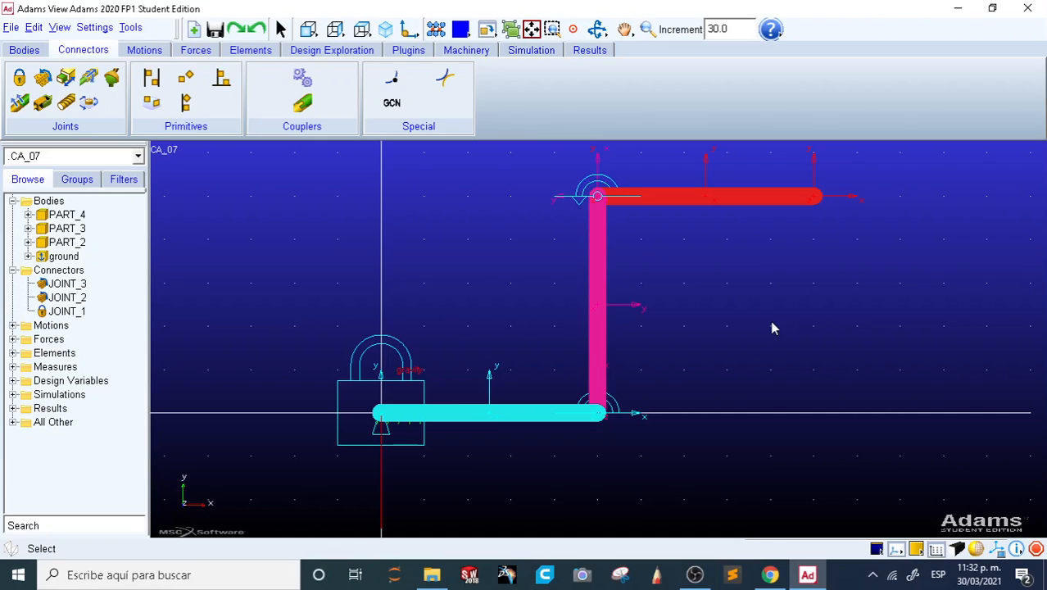
- Simulate the three-link mechanism repeatedly with an end time of 5.0 and 50 steps, reset it, and close the simulation controls
{"action": "left_click", "coordinate": [532, 51]}
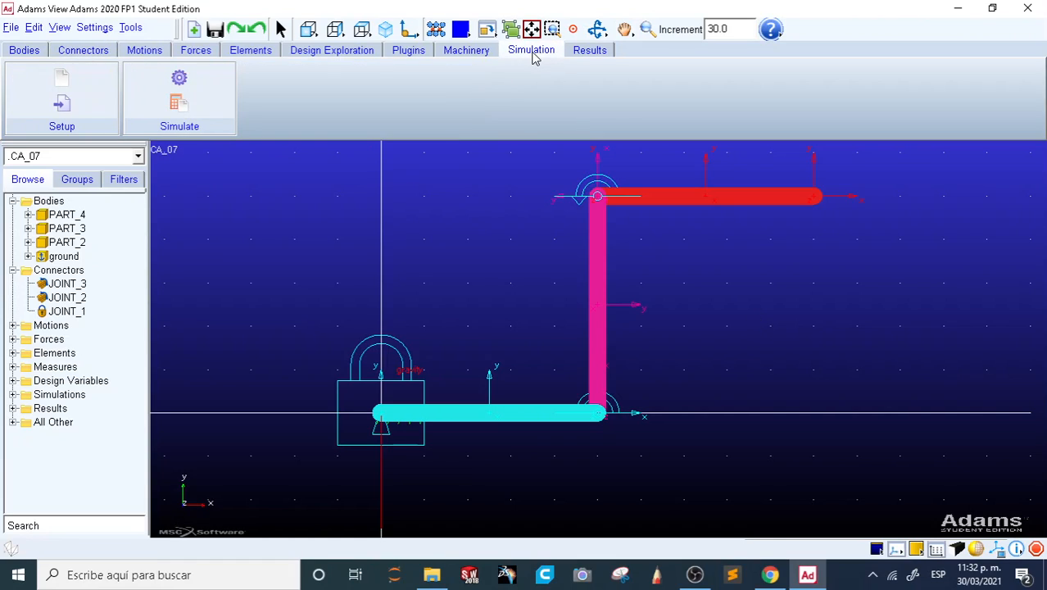
{"action": "left_click", "coordinate": [158, 93]}
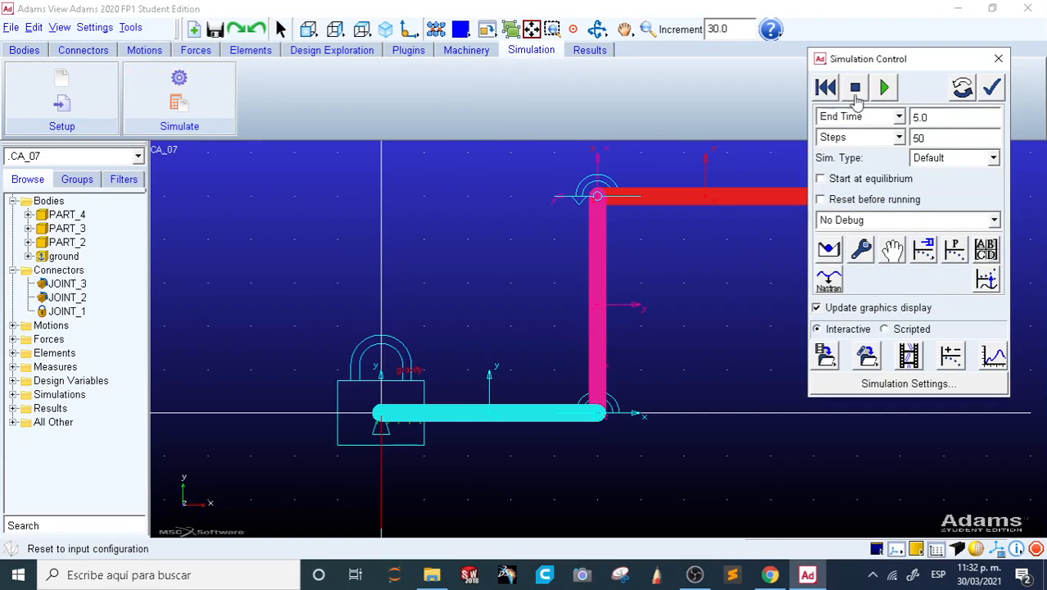
{"action": "left_click", "coordinate": [884, 88]}
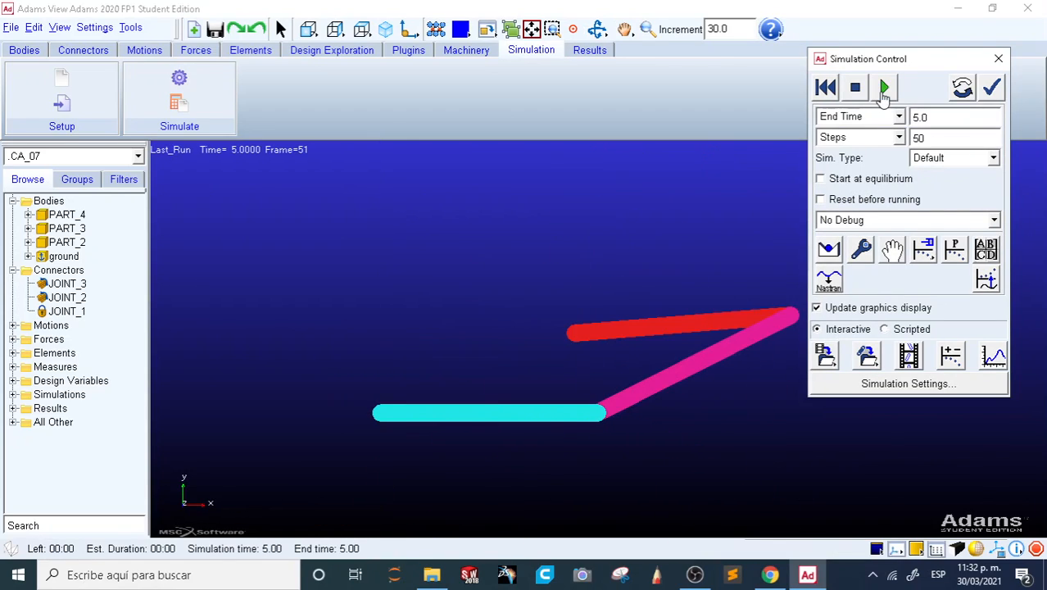
{"action": "left_click", "coordinate": [825, 88]}
{"action": "left_click", "coordinate": [883, 87]}
{"action": "left_click", "coordinate": [825, 88]}
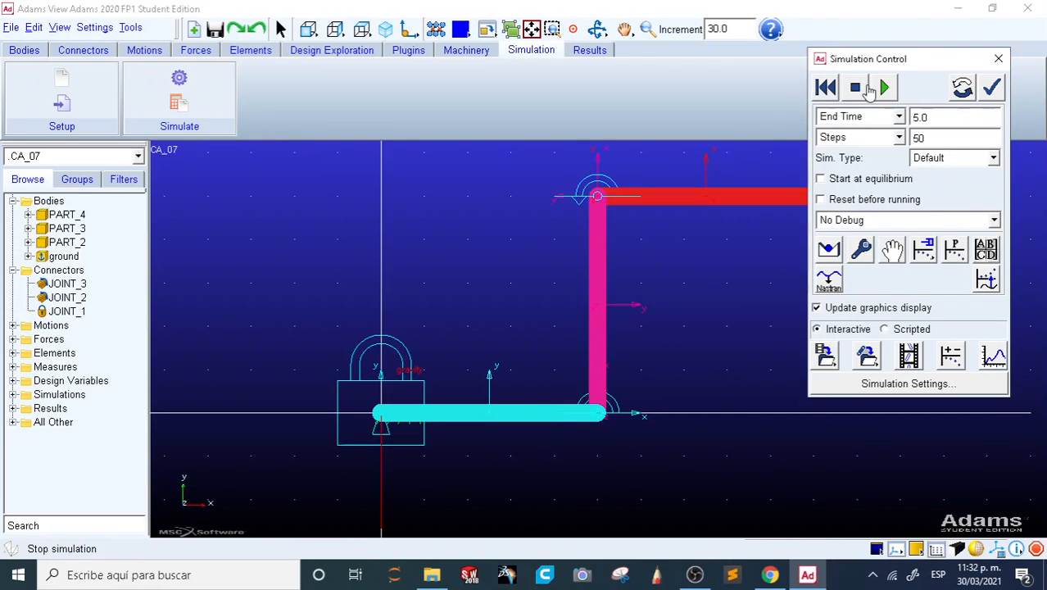
{"action": "left_click", "coordinate": [884, 87]}
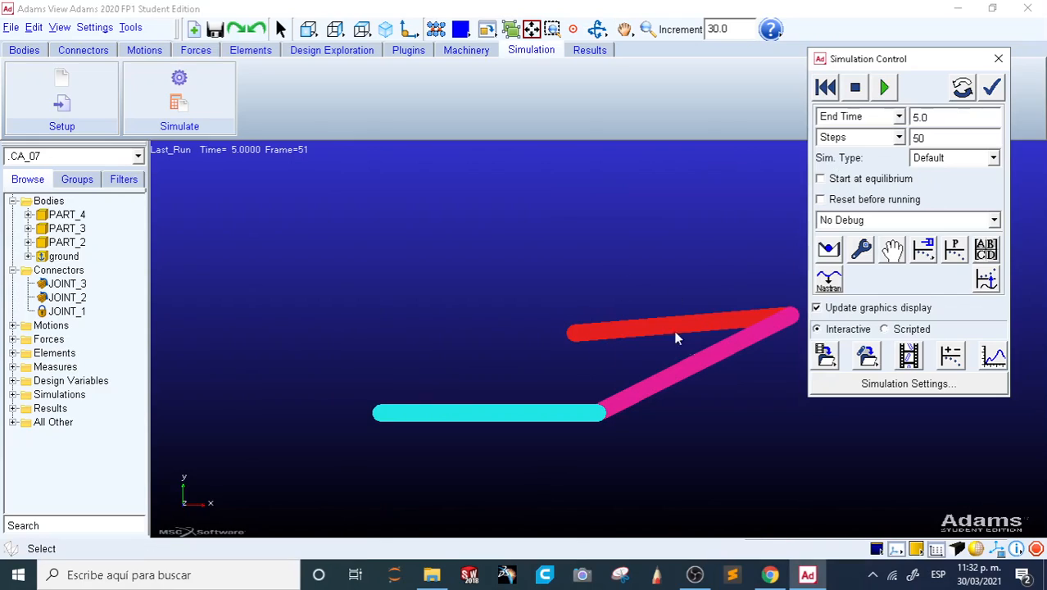
{"action": "left_click", "coordinate": [825, 89]}
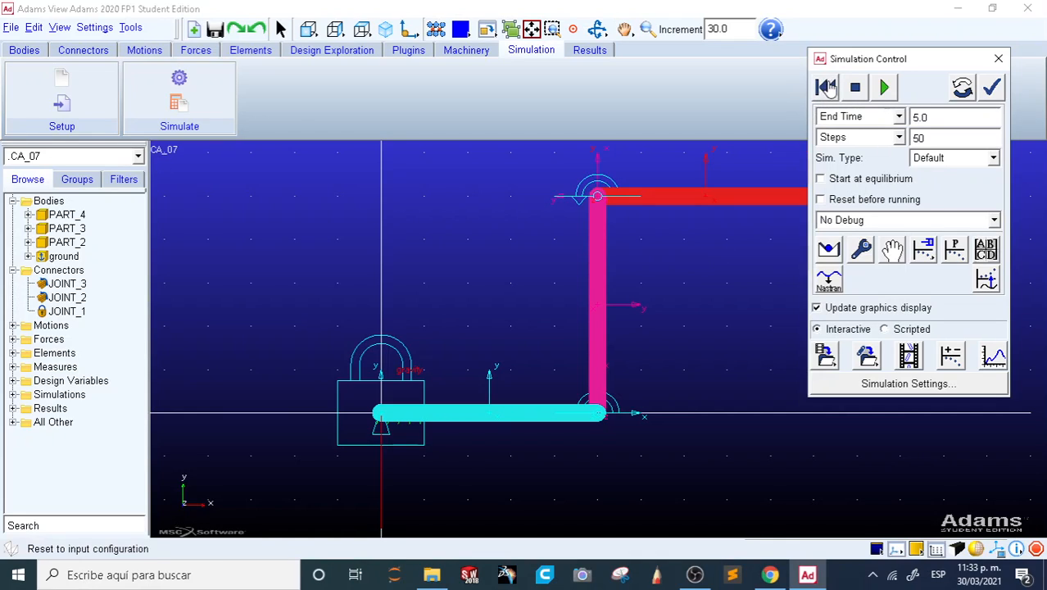
{"action": "left_click", "coordinate": [884, 88]}
{"action": "left_click", "coordinate": [826, 88]}
{"action": "left_click", "coordinate": [884, 88]}
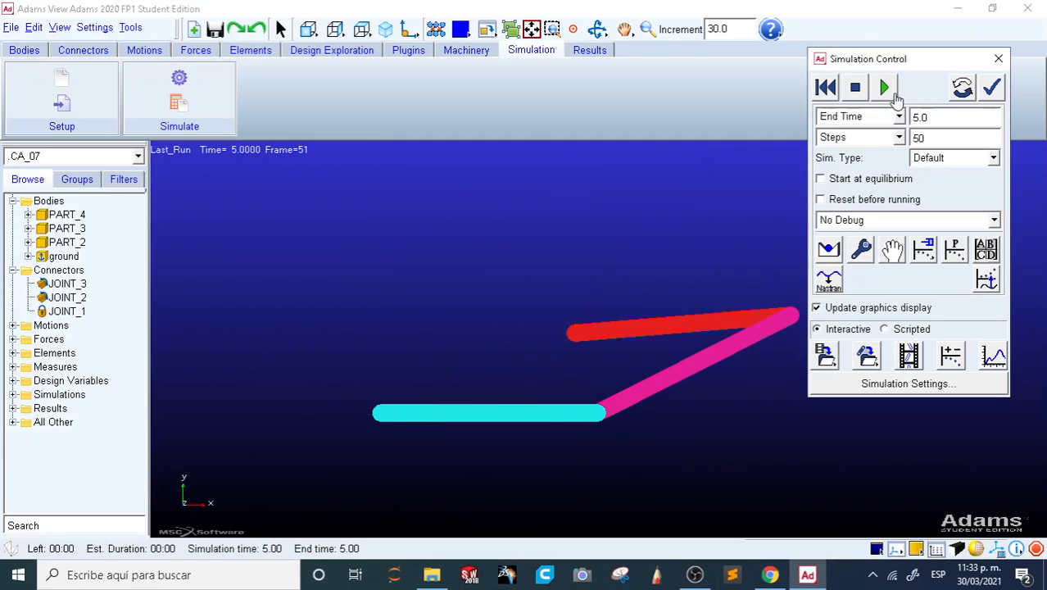
{"action": "left_click", "coordinate": [825, 87]}
{"action": "left_click", "coordinate": [998, 58]}
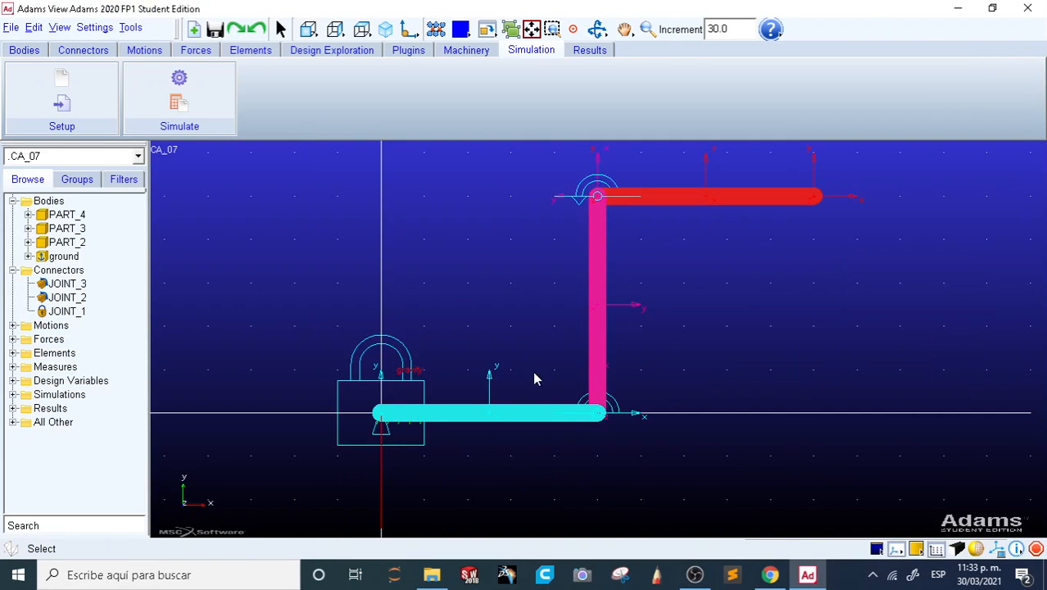
{"action": "left_click", "coordinate": [406, 358]}
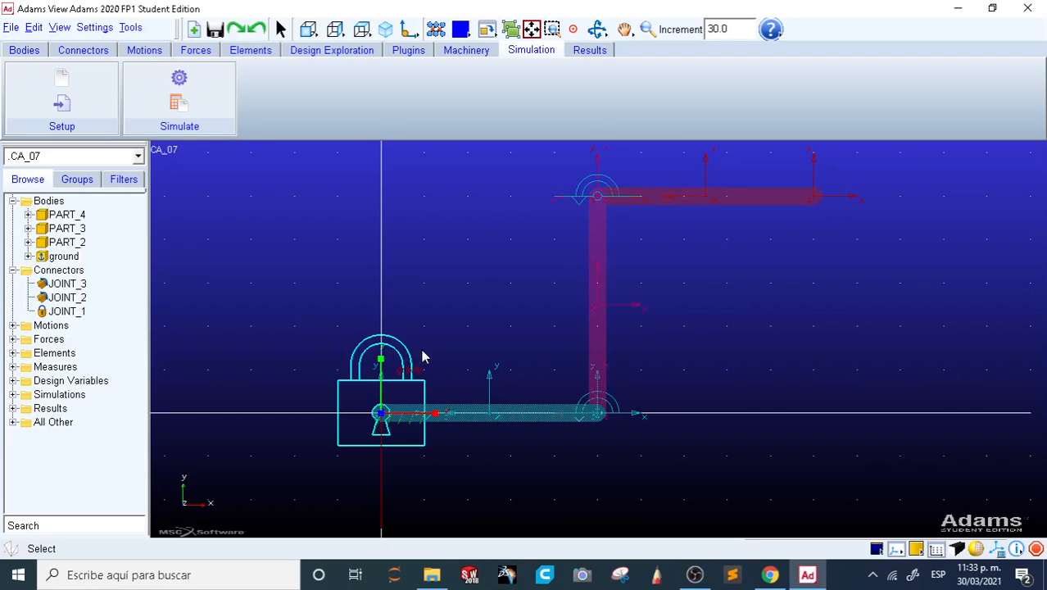
{"action": "left_click", "coordinate": [437, 353]}
{"action": "left_click", "coordinate": [407, 346]}
{"action": "left_click", "coordinate": [468, 329]}
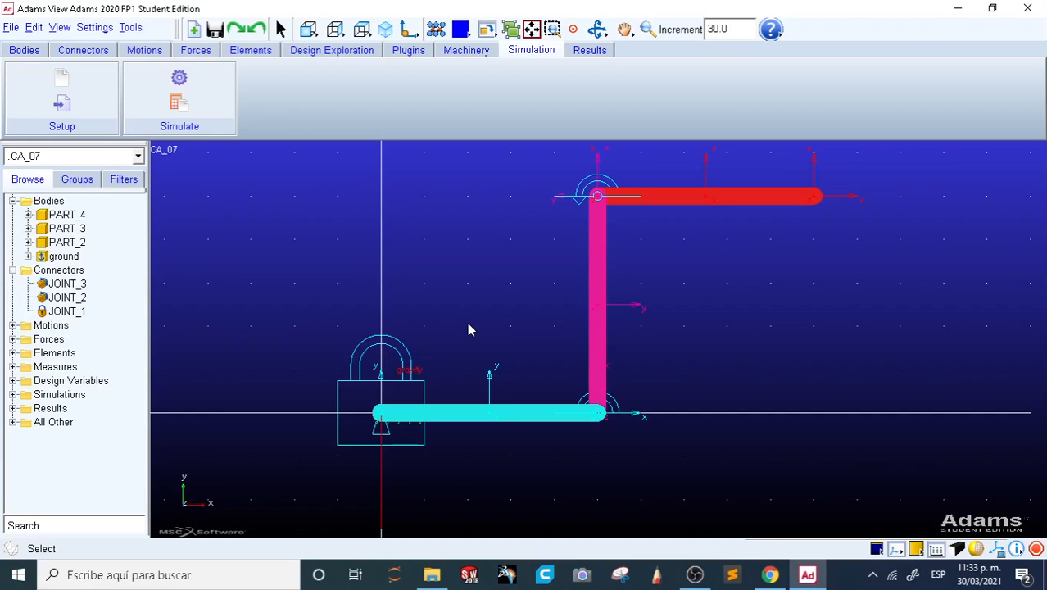
{"action": "left_click", "coordinate": [83, 50]}
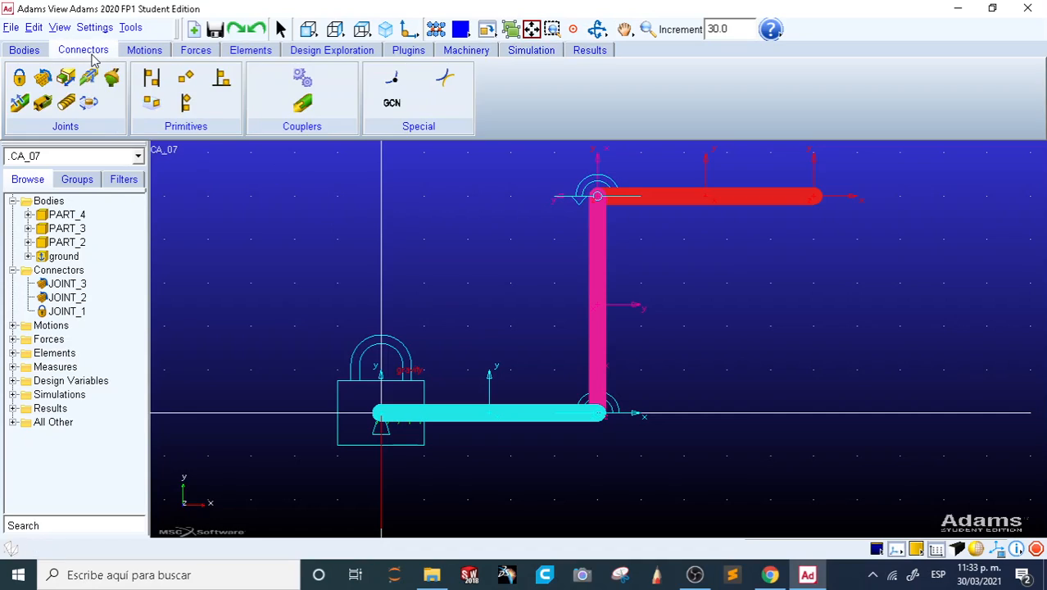
{"action": "left_click", "coordinate": [43, 78]}
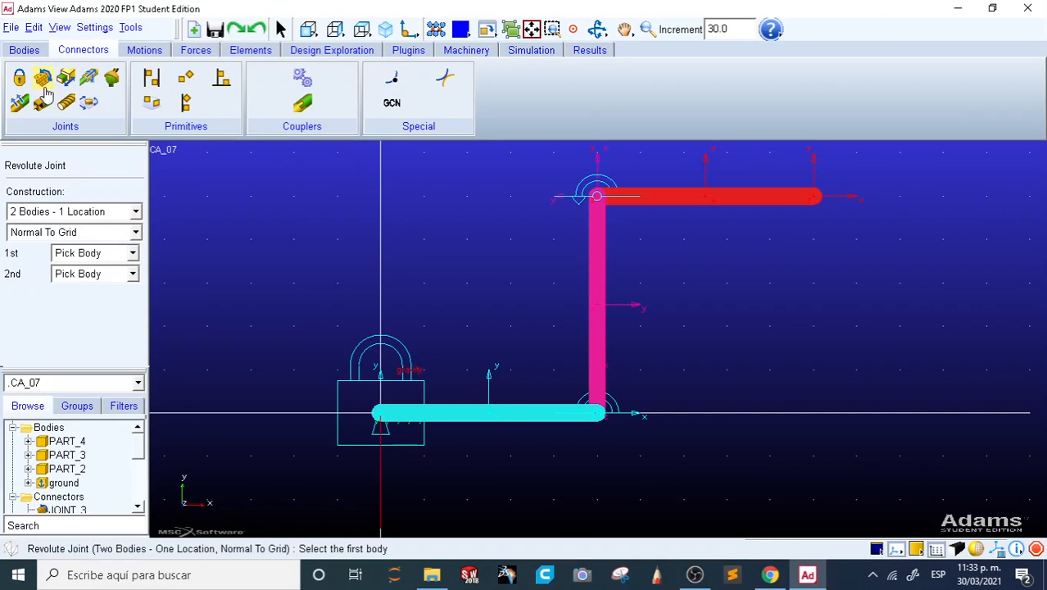
{"action": "left_click", "coordinate": [34, 236]}
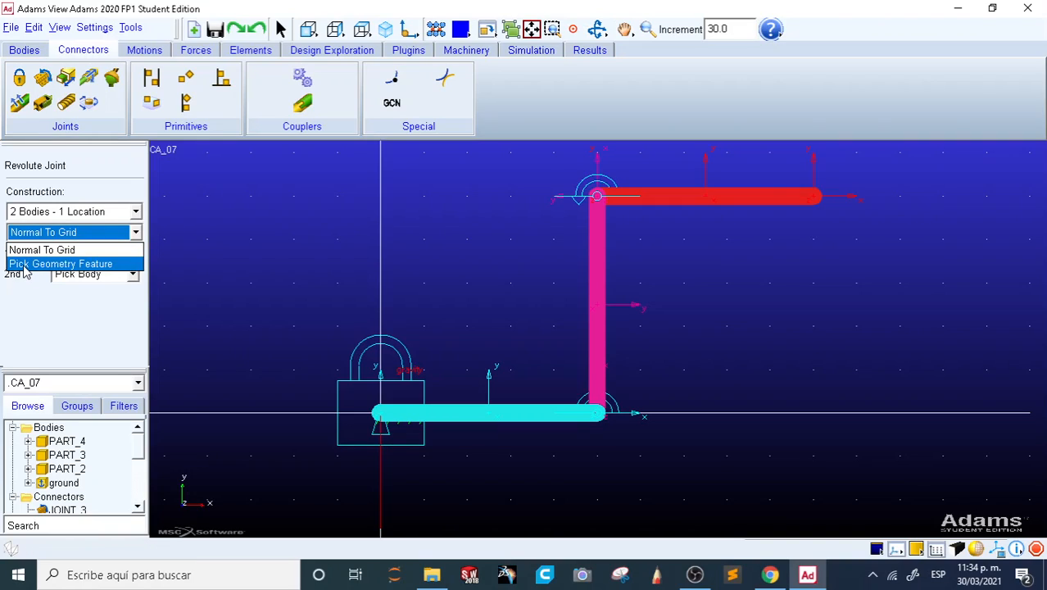
{"action": "left_click", "coordinate": [26, 264]}
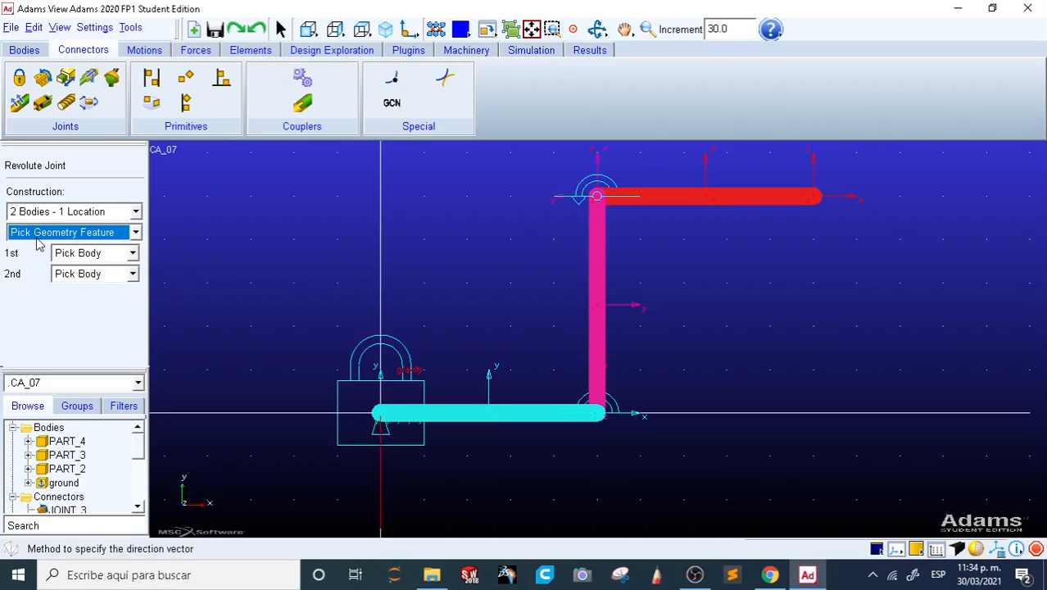
{"action": "key", "text": "Escape"}
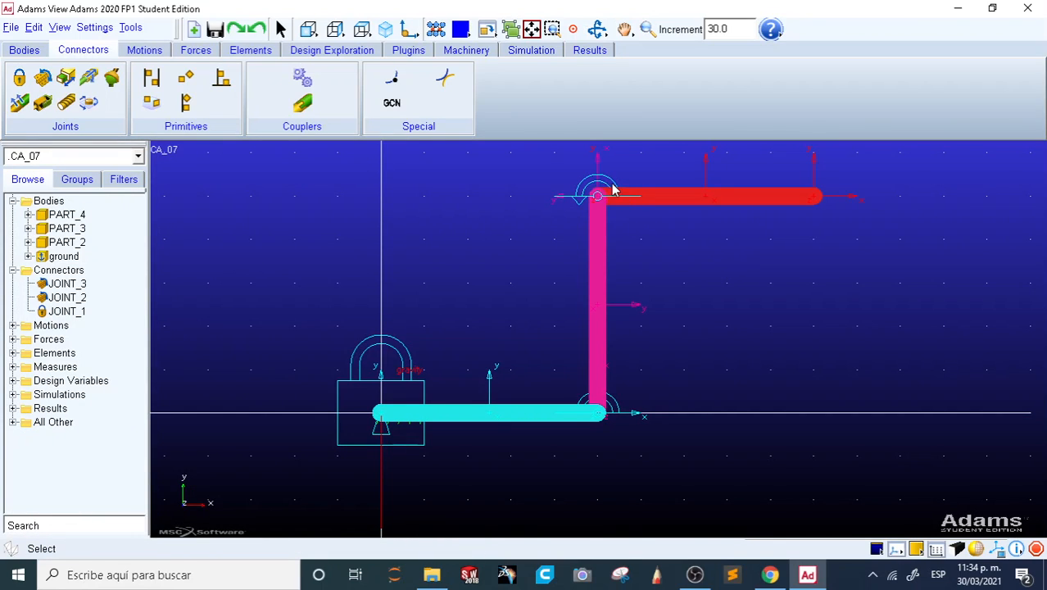
- Examine the orientation of the revolute joints and the vertical link in rotated, front and isometric views
{"action": "key", "text": "r"}
{"action": "left_click_drag", "start_coordinate": [768, 235], "coordinate": [691, 280]}
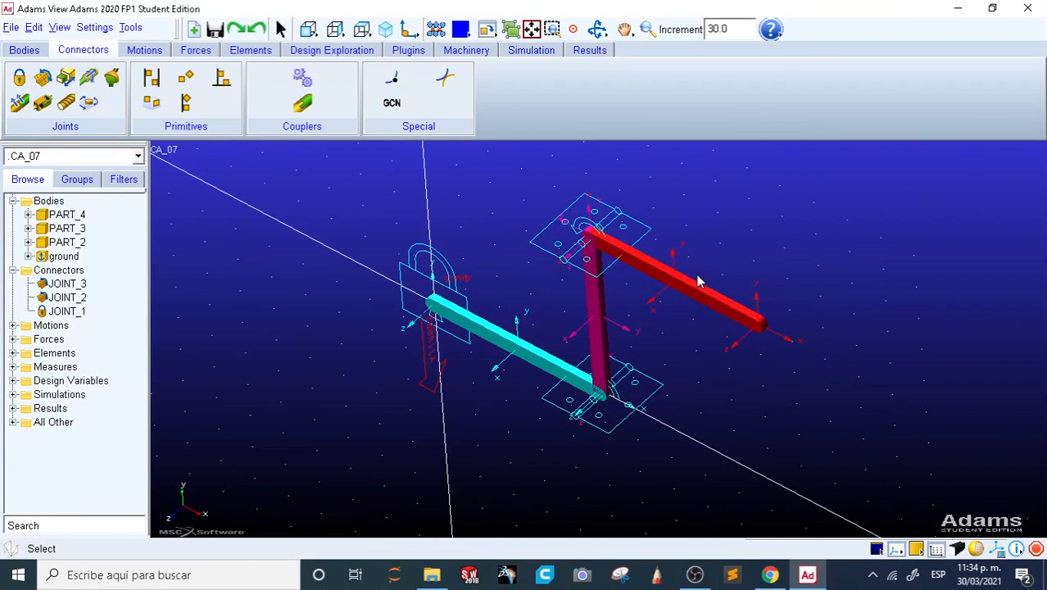
{"action": "left_click", "coordinate": [597, 292]}
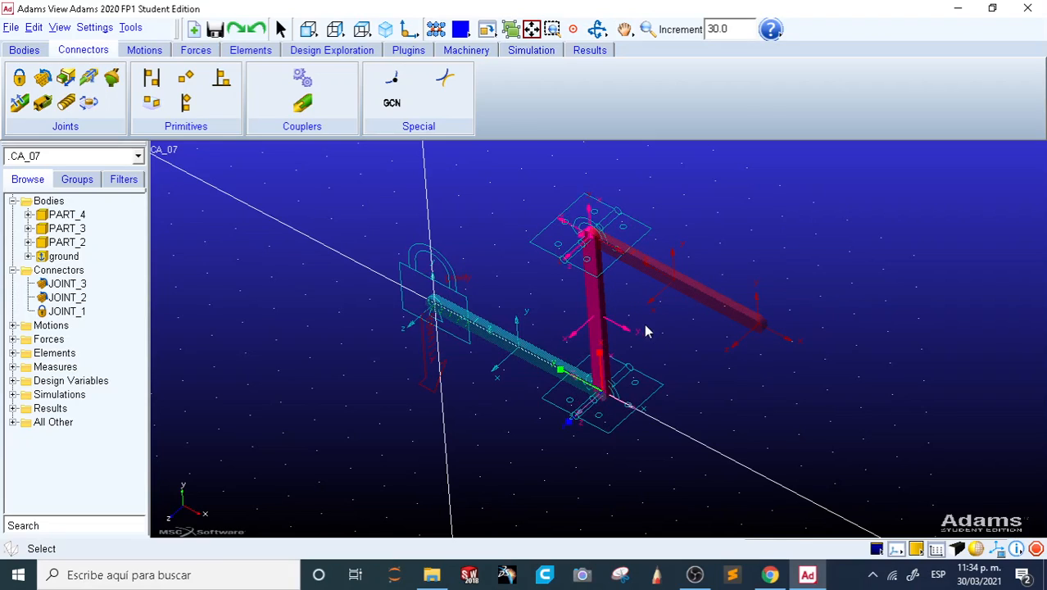
{"action": "key", "text": "shift+f"}
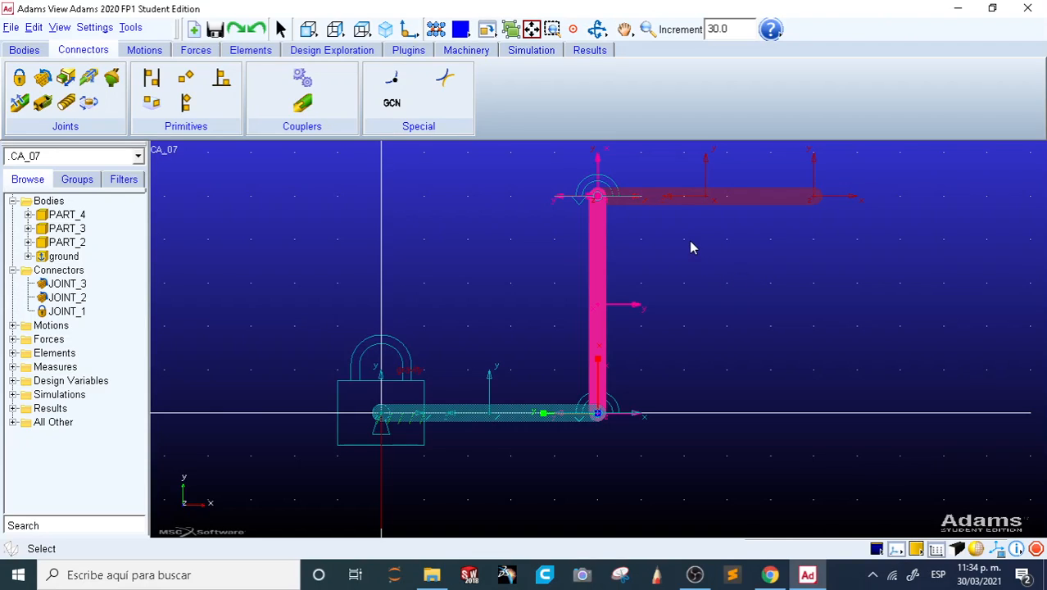
{"action": "key", "text": "r"}
{"action": "left_click_drag", "start_coordinate": [713, 234], "coordinate": [742, 269]}
{"action": "key", "text": "shift+i"}
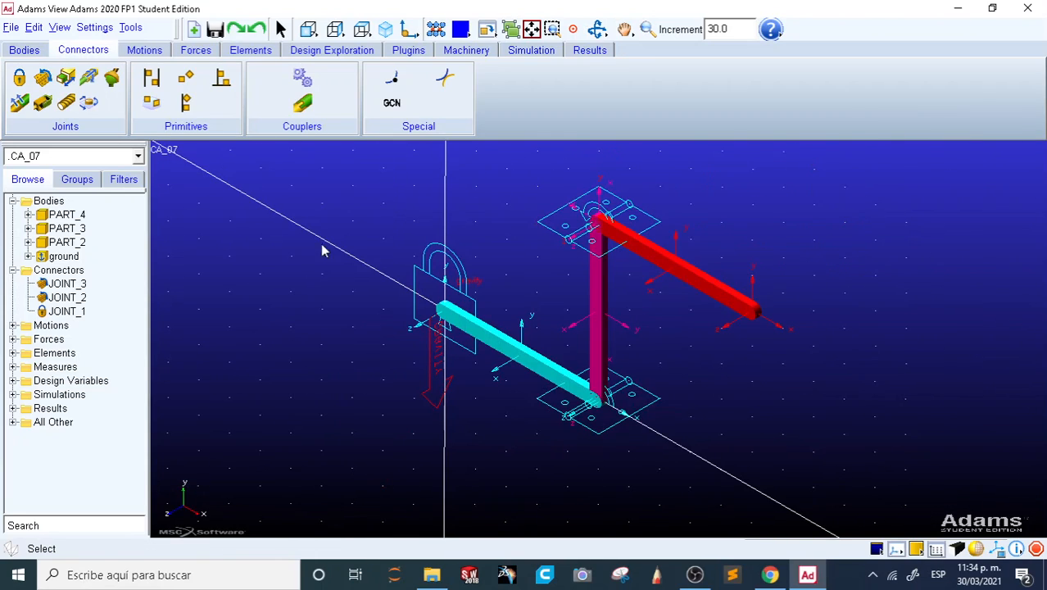
- Delete JOINT_3, the revolute joint at the vertical link's upper end, and return to the front view
{"action": "left_click", "coordinate": [65, 298]}
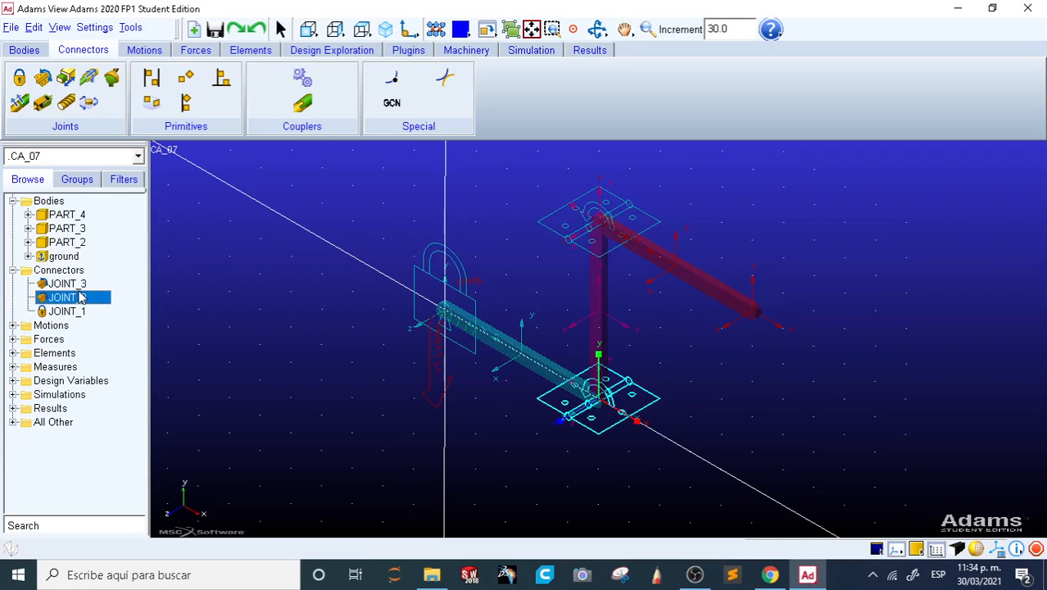
{"action": "left_click", "coordinate": [77, 284]}
{"action": "right_click", "coordinate": [75, 286]}
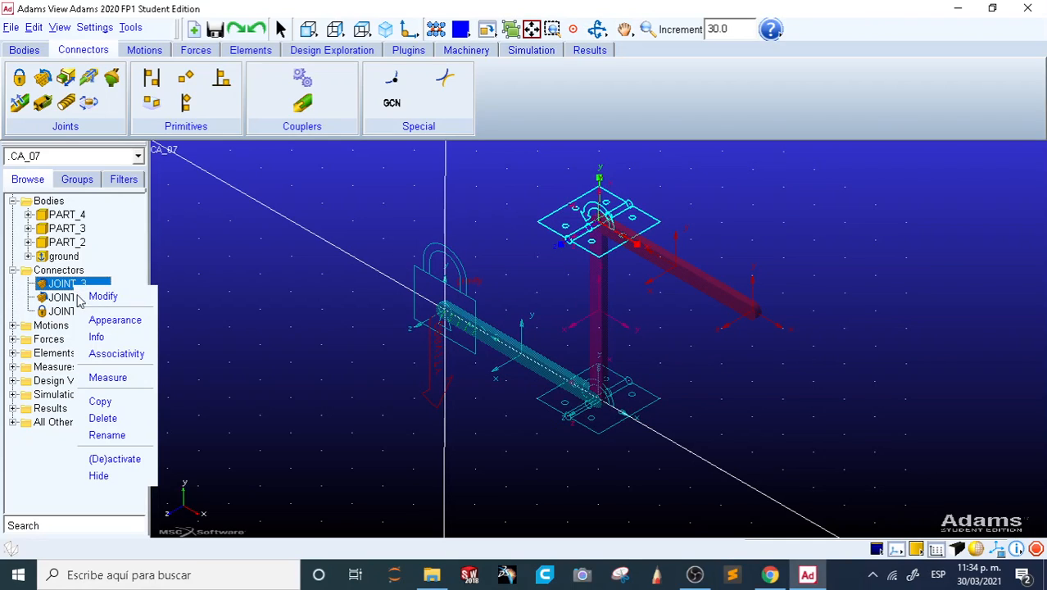
{"action": "left_click", "coordinate": [103, 417]}
{"action": "key", "text": "shift+f"}
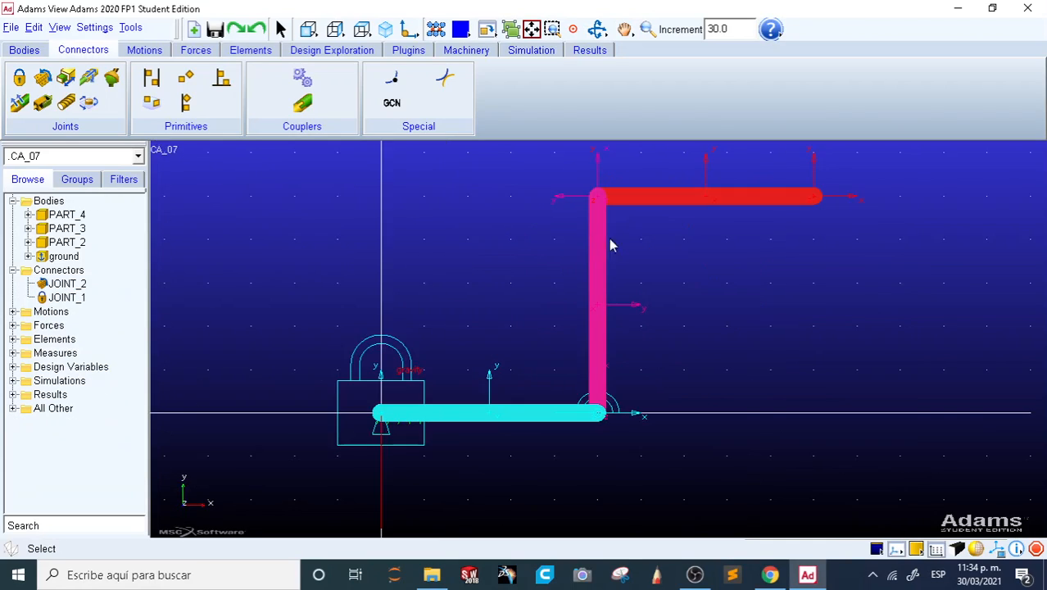
- Start a revolute joint with 2 Bodies - 1 Location and Pick Geometry Feature, choosing PART_4 as first body and PART_3 as second
{"action": "left_click", "coordinate": [19, 77]}
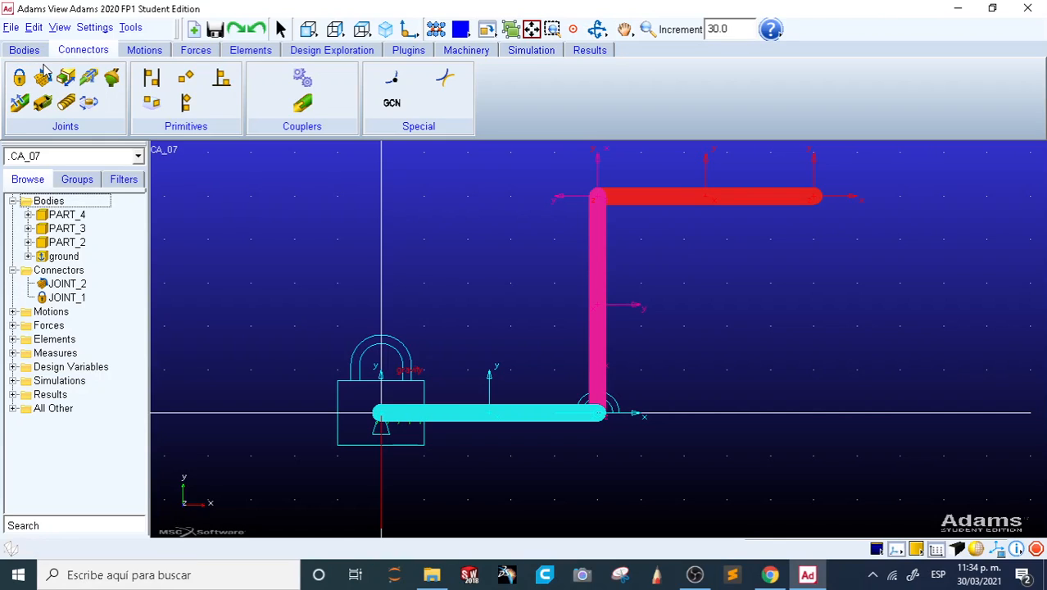
{"action": "left_click", "coordinate": [45, 236]}
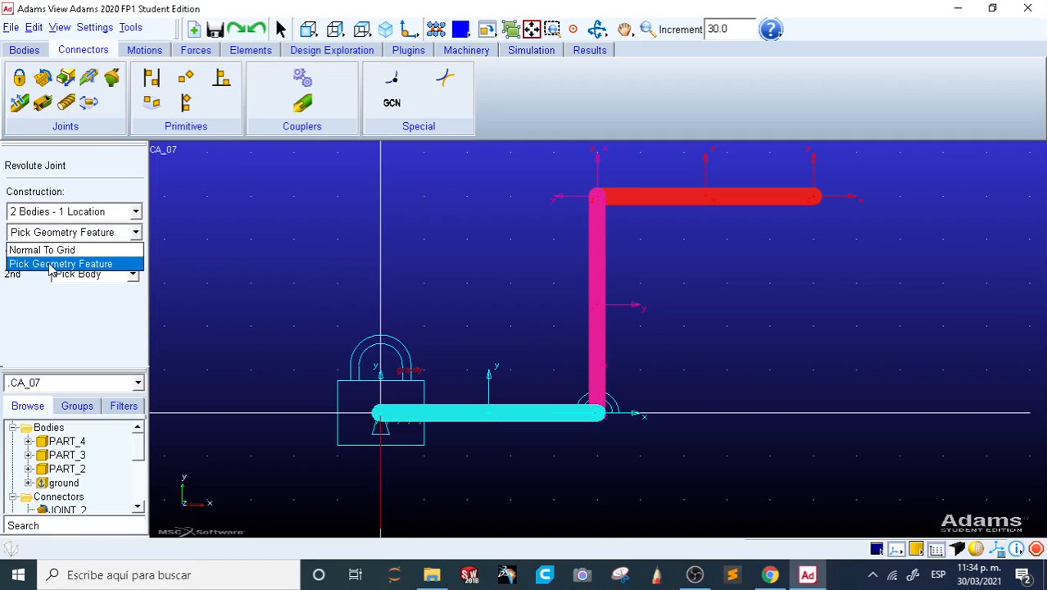
{"action": "left_click", "coordinate": [49, 264]}
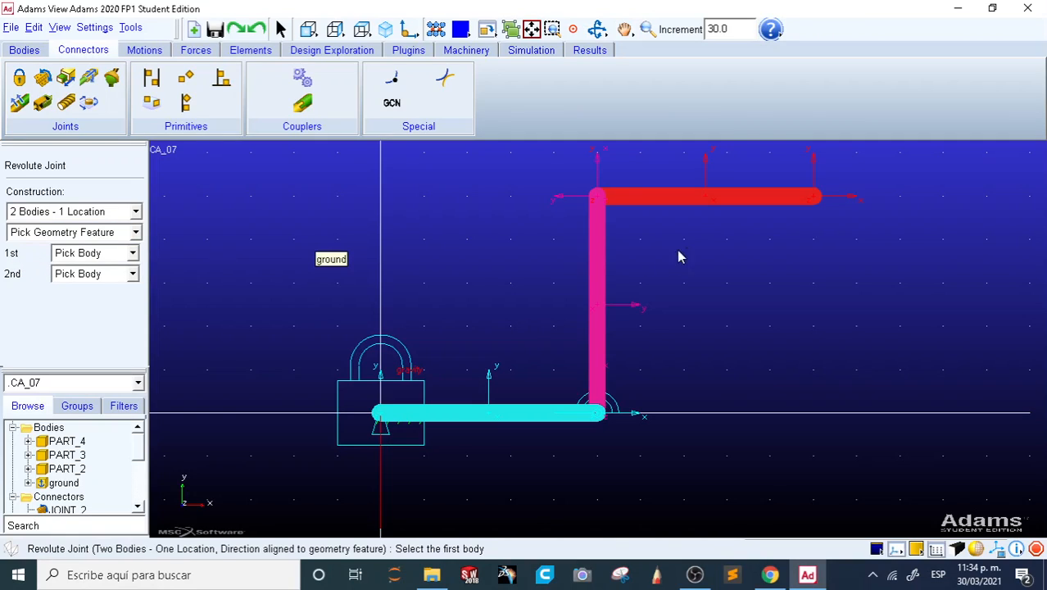
{"action": "right_click", "coordinate": [707, 197]}
{"action": "left_click", "coordinate": [672, 141]}
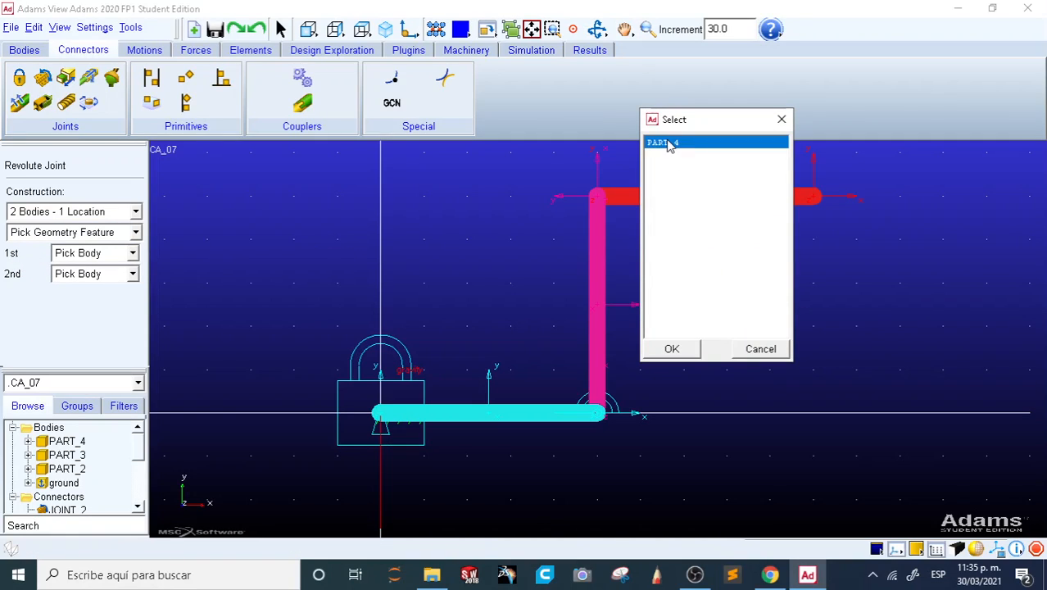
{"action": "left_click", "coordinate": [678, 347]}
{"action": "right_click", "coordinate": [591, 327]}
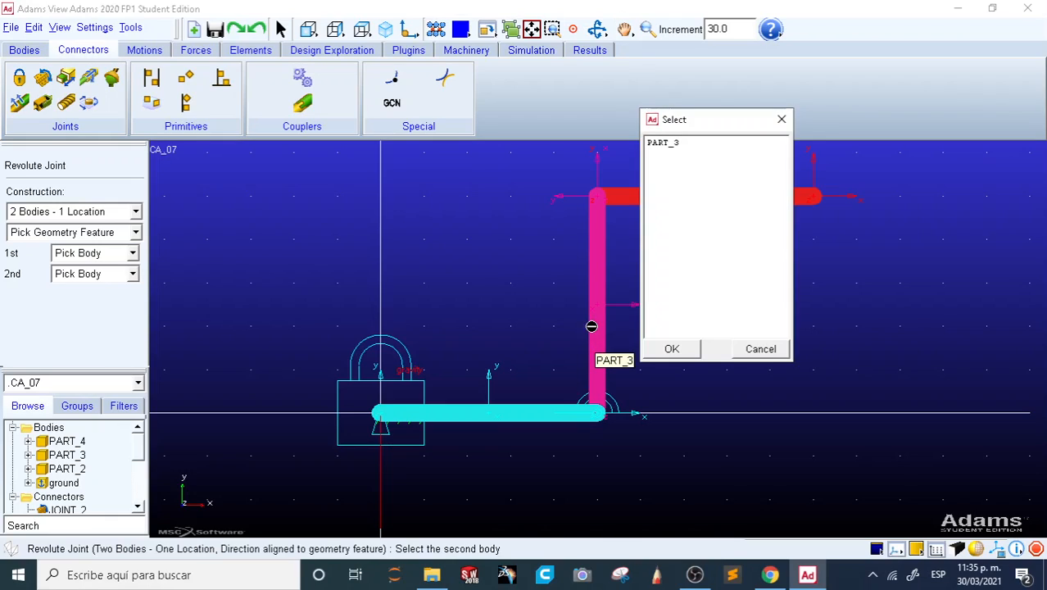
{"action": "left_click", "coordinate": [668, 144]}
{"action": "left_click", "coordinate": [671, 348]}
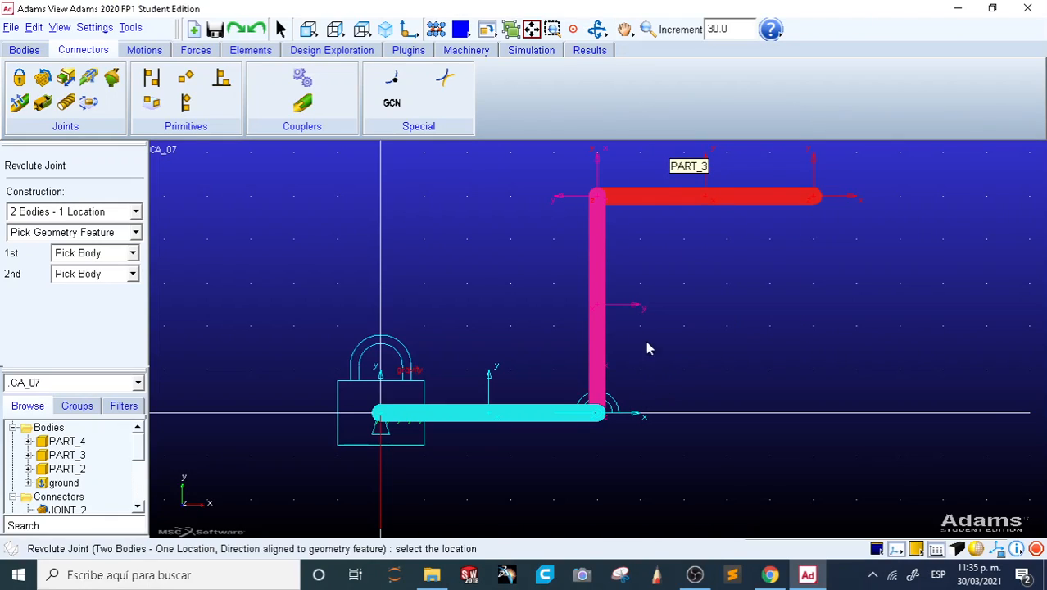
- Locate the revolute joint at the links' shared upper end and align its axis with the vertical direction MARKER_7.X
{"action": "left_click", "coordinate": [598, 199]}
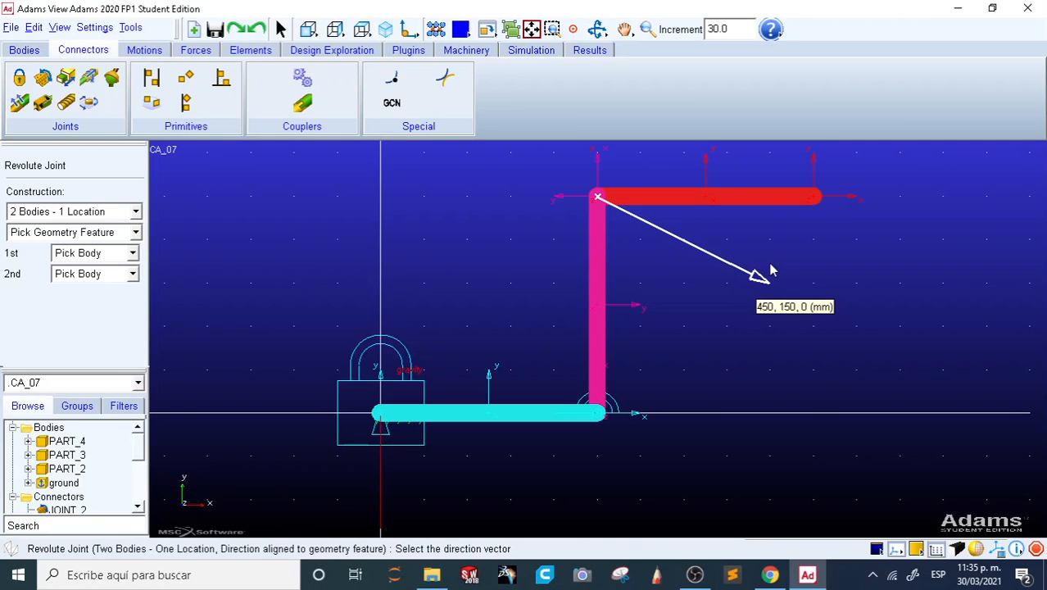
{"action": "key", "text": "r"}
{"action": "left_click_drag", "start_coordinate": [768, 259], "coordinate": [714, 271]}
{"action": "key", "text": "w"}
{"action": "left_click_drag", "start_coordinate": [548, 165], "coordinate": [638, 263]}
{"action": "key", "text": "z"}
{"action": "left_click_drag", "start_coordinate": [542, 263], "coordinate": [554, 268]}
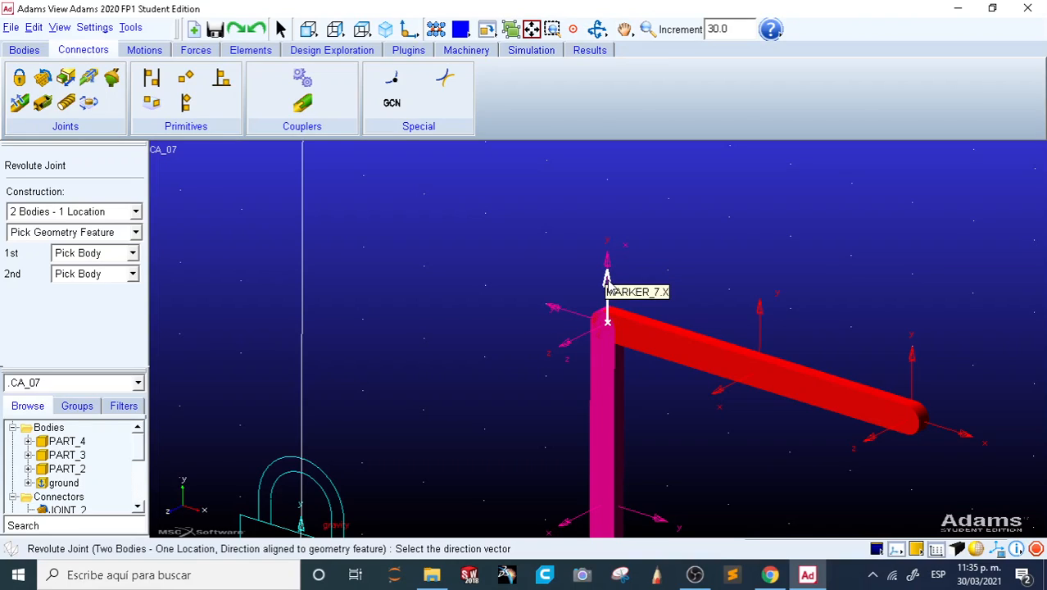
{"action": "left_click", "coordinate": [608, 280]}
- Examine the orientation of the new upper revolute joint in front and rotated views
{"action": "left_click", "coordinate": [728, 274]}
{"action": "key", "text": "shift+f"}
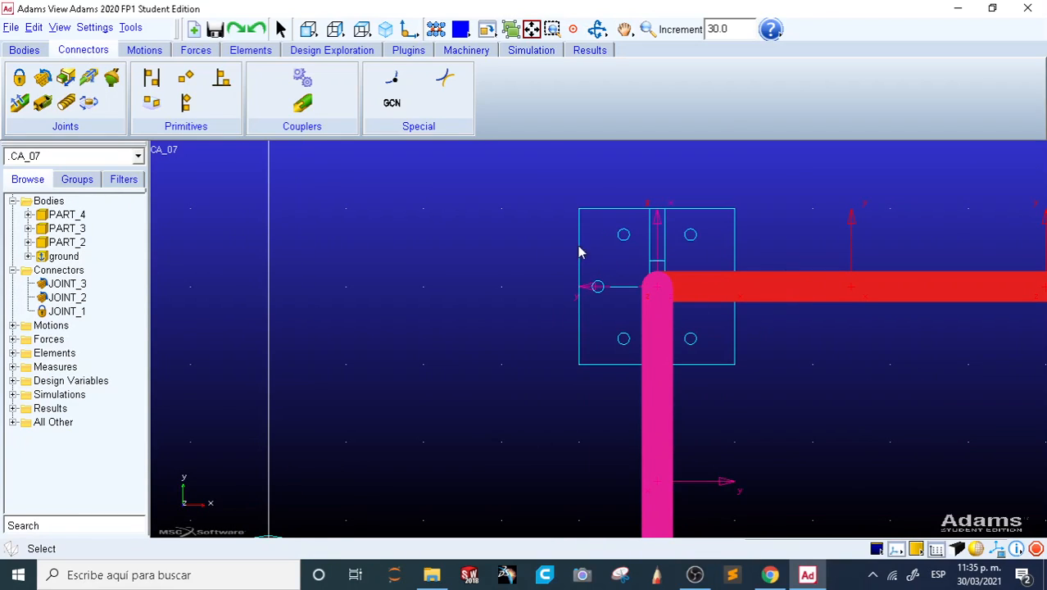
{"action": "key", "text": "z"}
{"action": "left_click_drag", "start_coordinate": [539, 250], "coordinate": [539, 256]}
{"action": "left_click", "coordinate": [524, 267]}
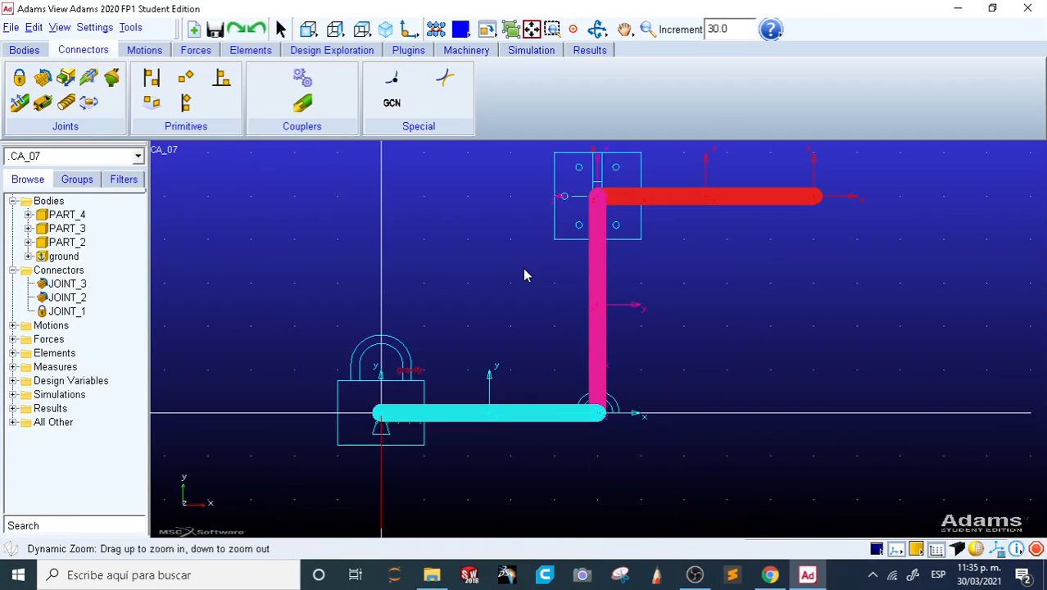
{"action": "key", "text": "r"}
{"action": "left_click_drag", "start_coordinate": [792, 297], "coordinate": [616, 350]}
{"action": "key", "text": "shift+f"}
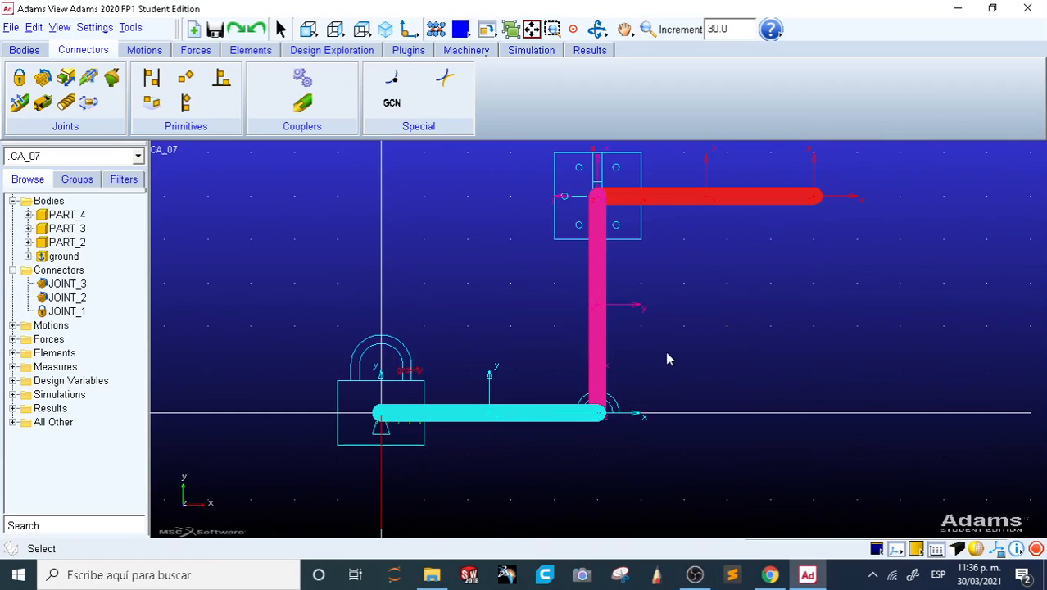
- Simulate the mechanism repeatedly with an end time of 5.0 and 50 steps, resetting it after each run
{"action": "left_click", "coordinate": [502, 54]}
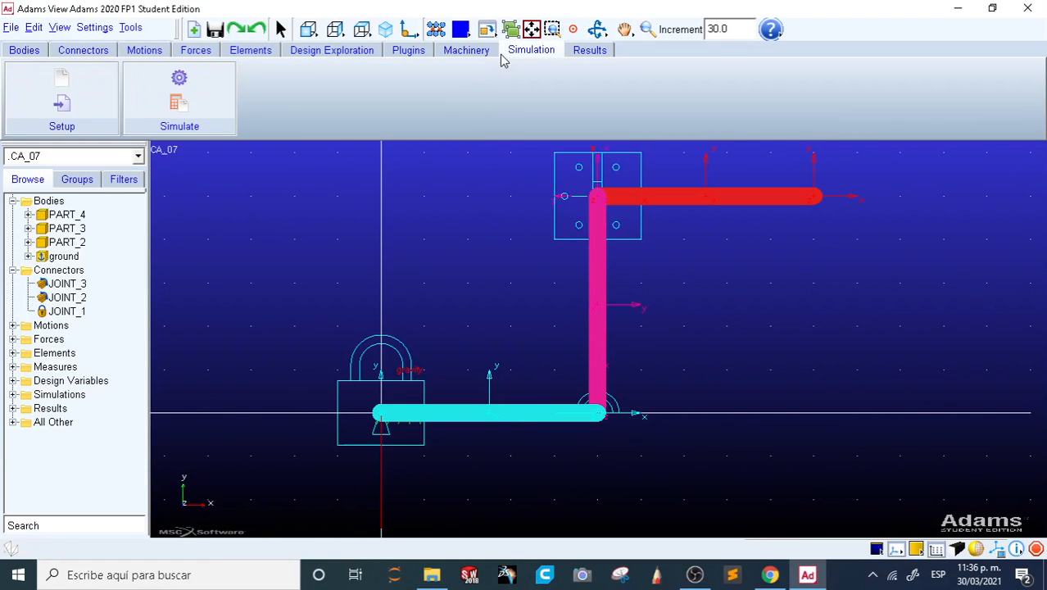
{"action": "left_click", "coordinate": [199, 84]}
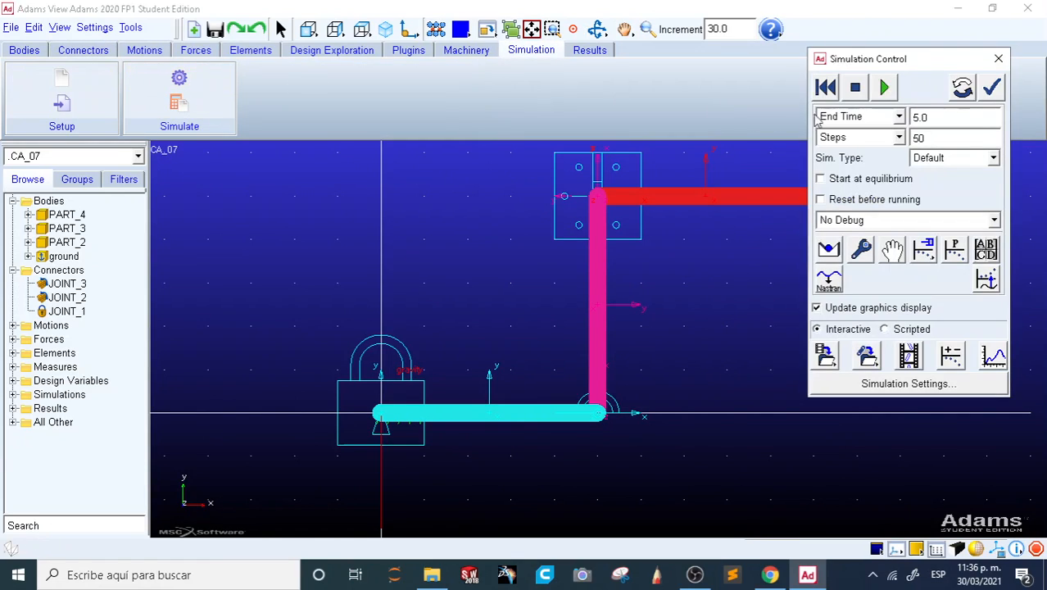
{"action": "left_click", "coordinate": [878, 96]}
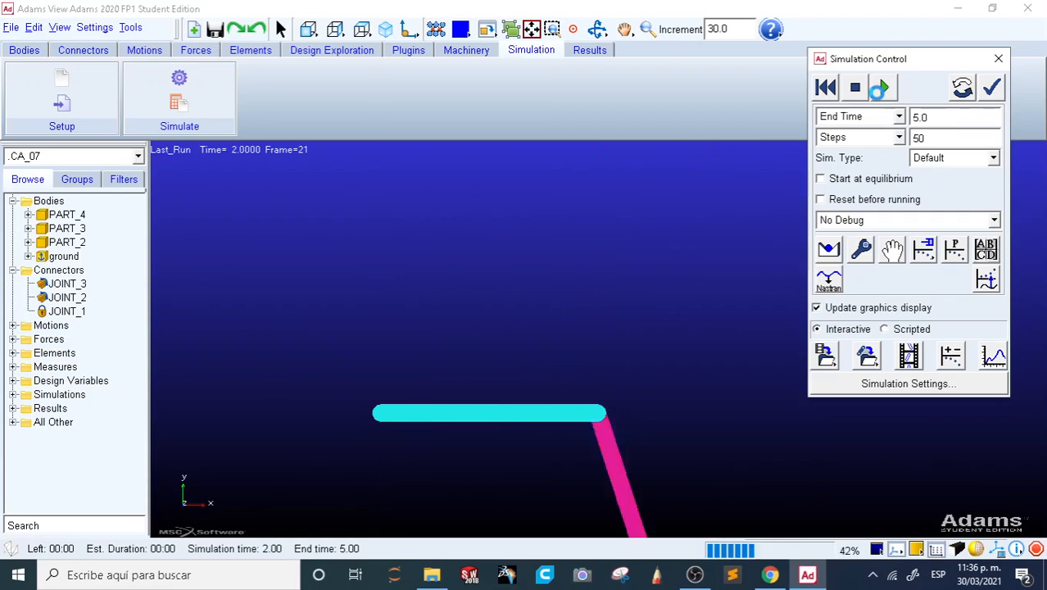
{"action": "left_click", "coordinate": [826, 88]}
{"action": "left_click", "coordinate": [883, 88]}
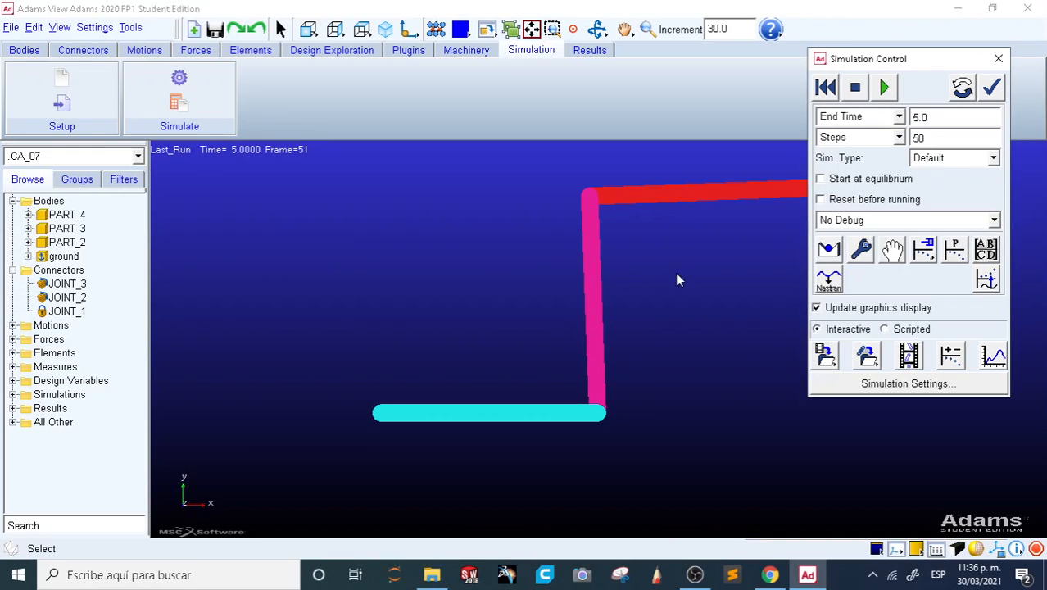
{"action": "left_click", "coordinate": [825, 88]}
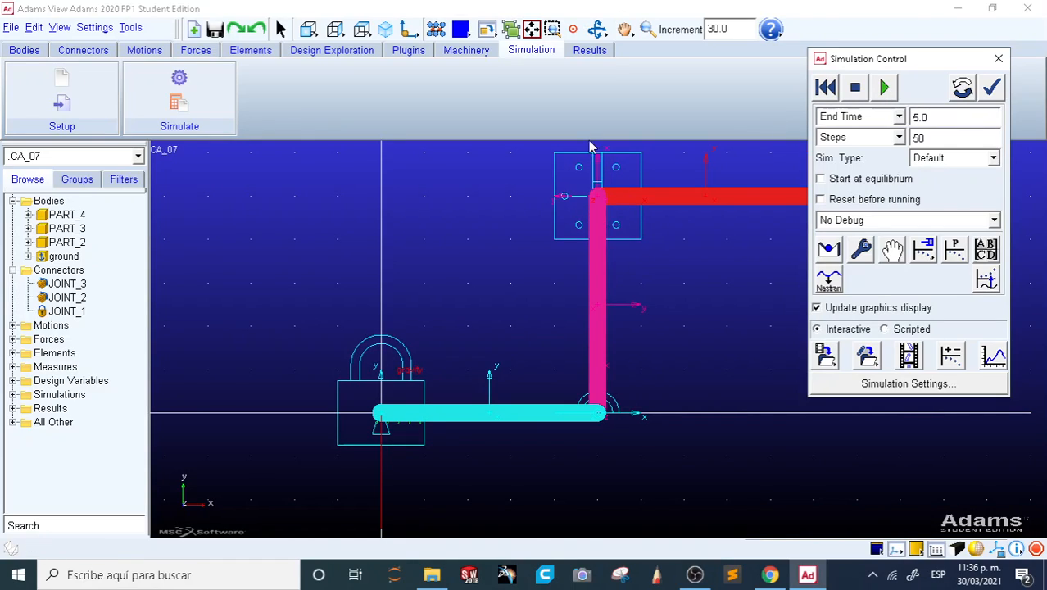
{"action": "left_click", "coordinate": [891, 97]}
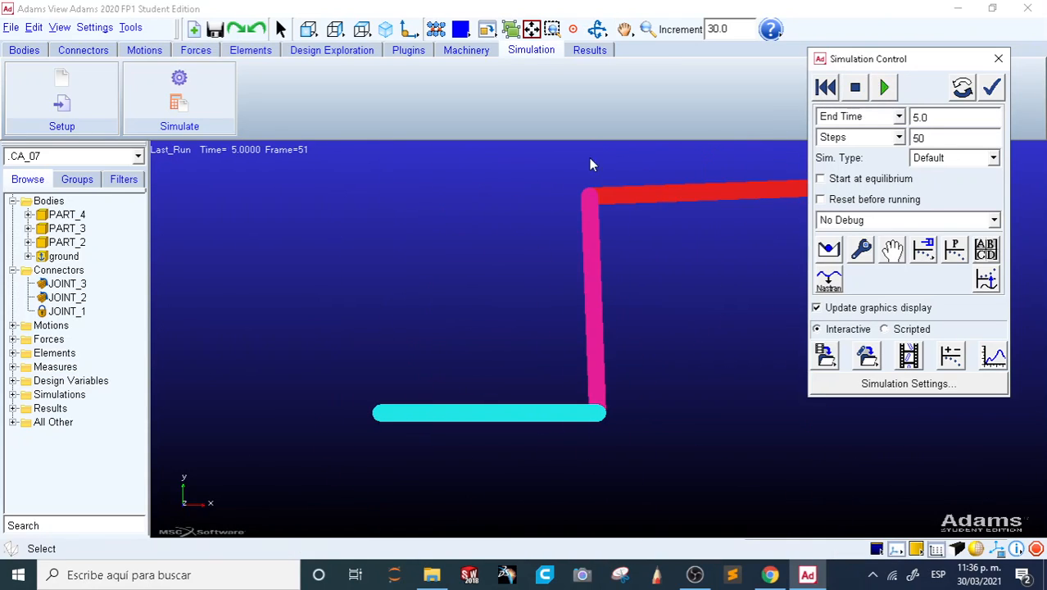
{"action": "left_click", "coordinate": [825, 88]}
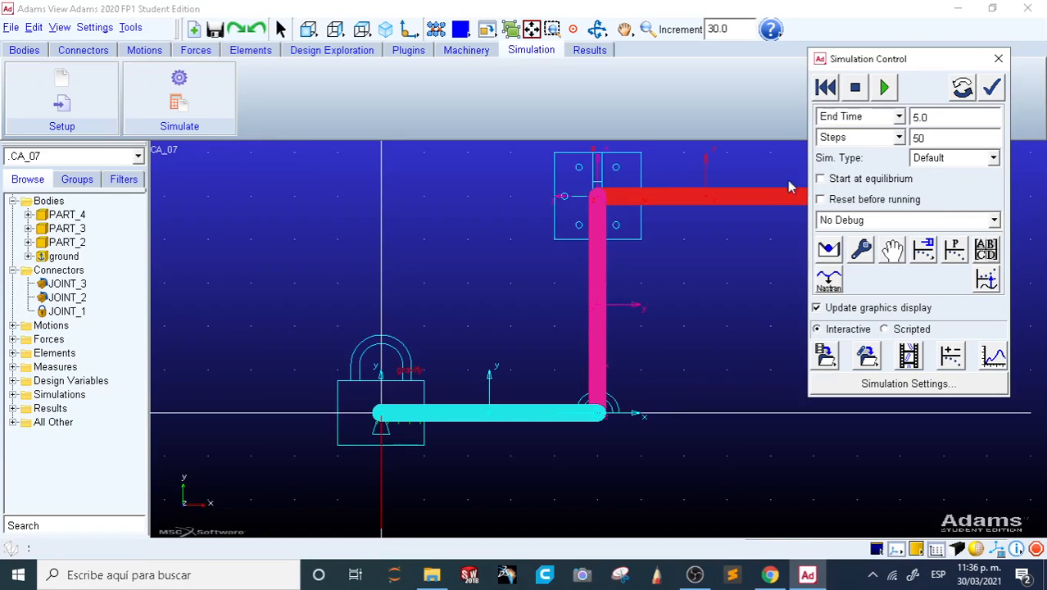
- Set the simulation's end time to 1 and its steps to 1000, and run it with the whole mechanism in sight
{"action": "key", "text": "t"}
{"action": "left_click_drag", "start_coordinate": [731, 296], "coordinate": [610, 326]}
{"action": "left_click_drag", "start_coordinate": [940, 140], "coordinate": [889, 119]}
{"action": "type", "text": "1"}
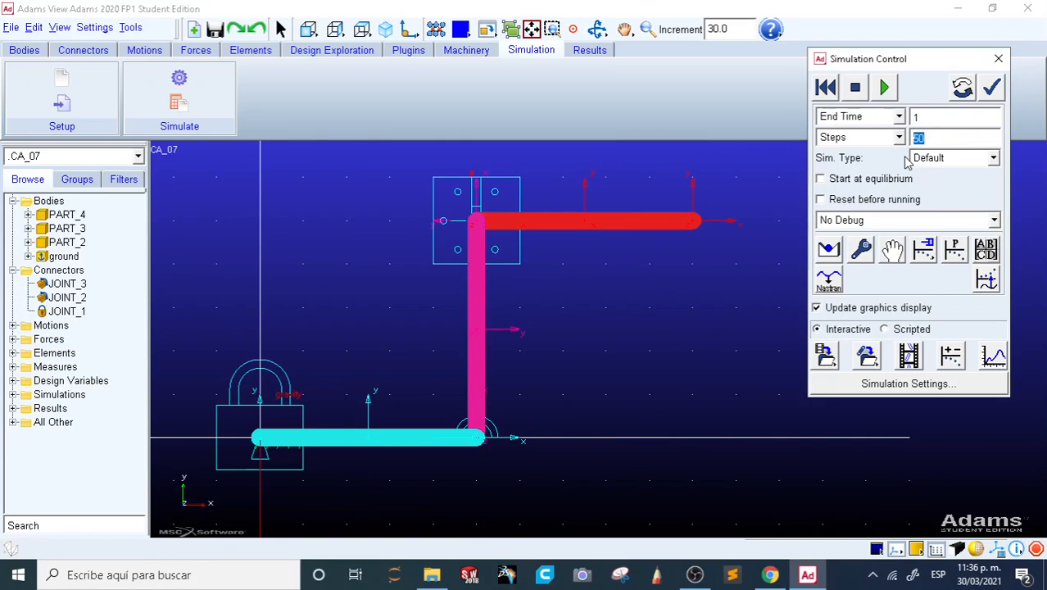
{"action": "left_click", "coordinate": [942, 136]}
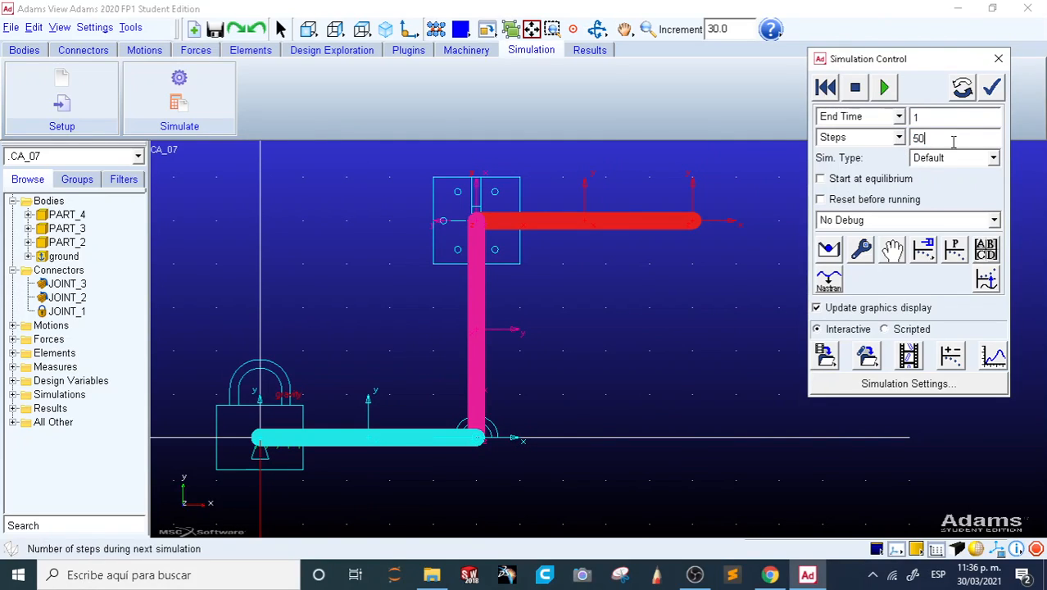
{"action": "left_click_drag", "start_coordinate": [951, 142], "coordinate": [899, 140]}
{"action": "type", "text": "1000"}
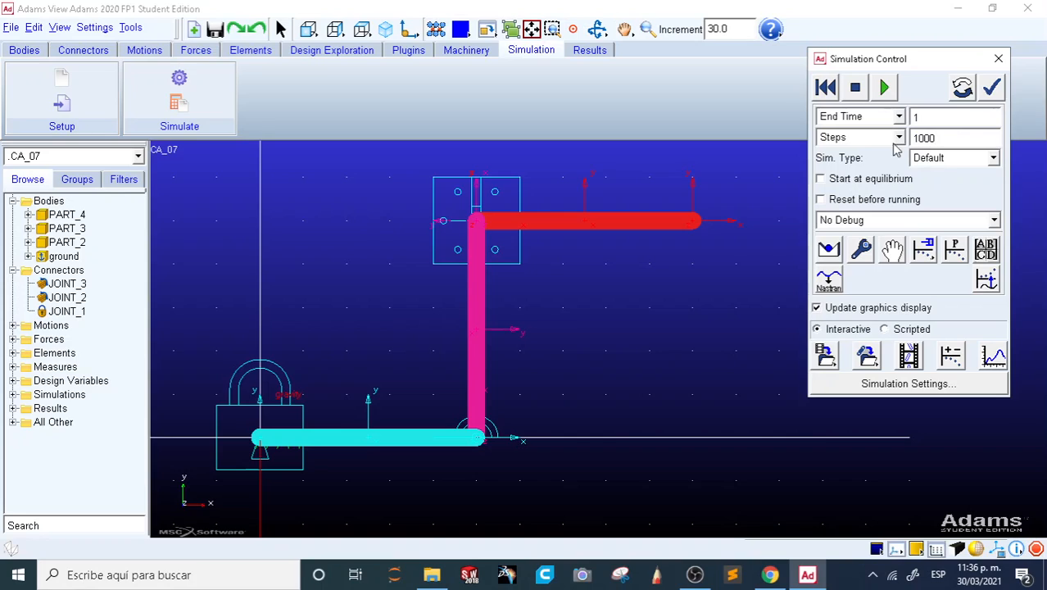
{"action": "left_click", "coordinate": [886, 87]}
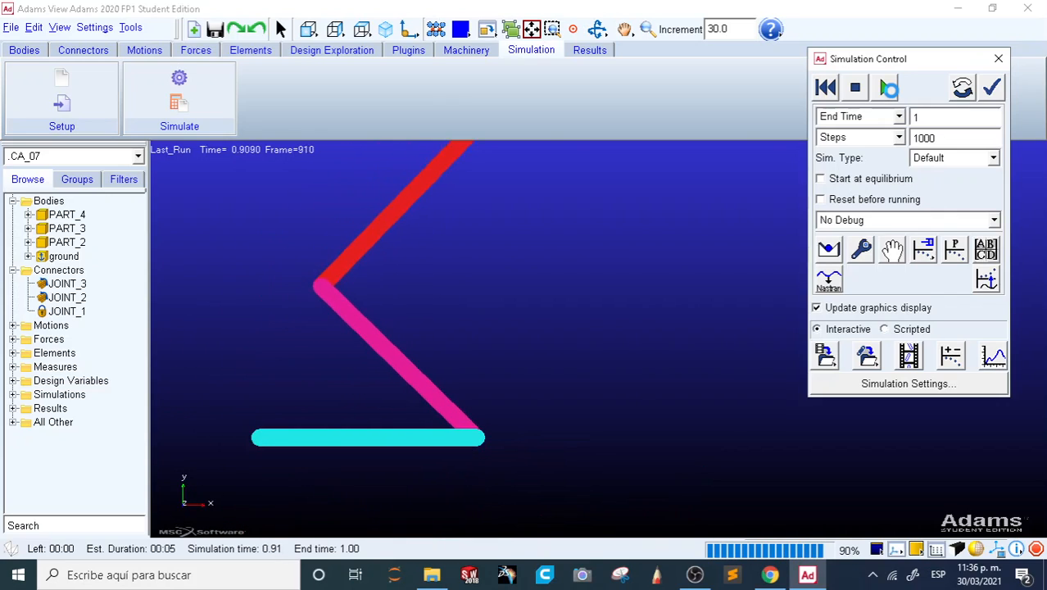
- Rerun the simulation in isometric view, check the pose from the front, reset the model and close the simulation controls
{"action": "key", "text": "r"}
{"action": "left_click_drag", "start_coordinate": [673, 195], "coordinate": [639, 267]}
{"action": "key", "text": "shift+f"}
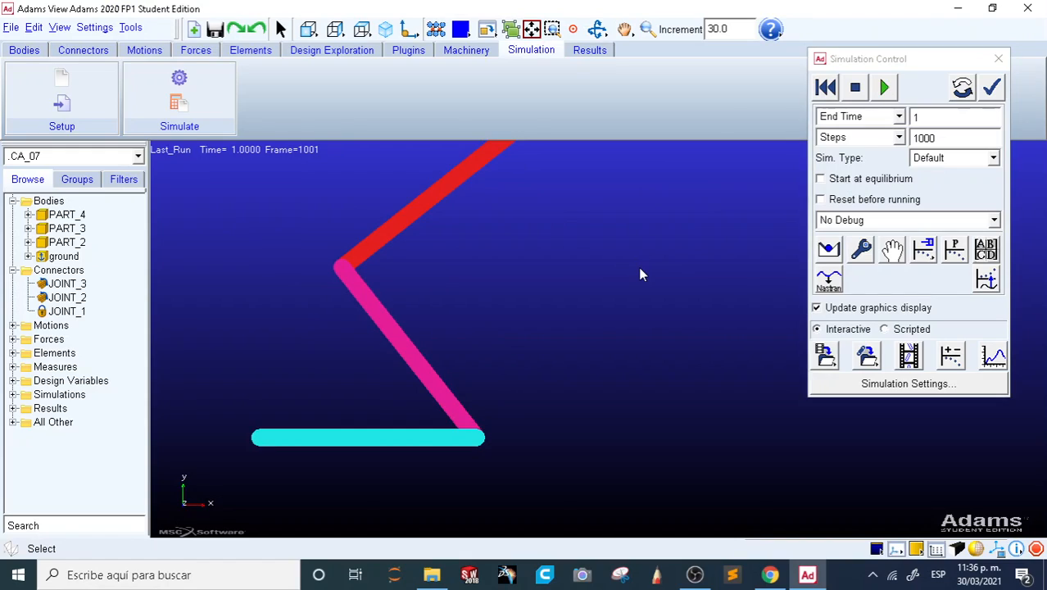
{"action": "key", "text": "shift+i"}
{"action": "key", "text": "f"}
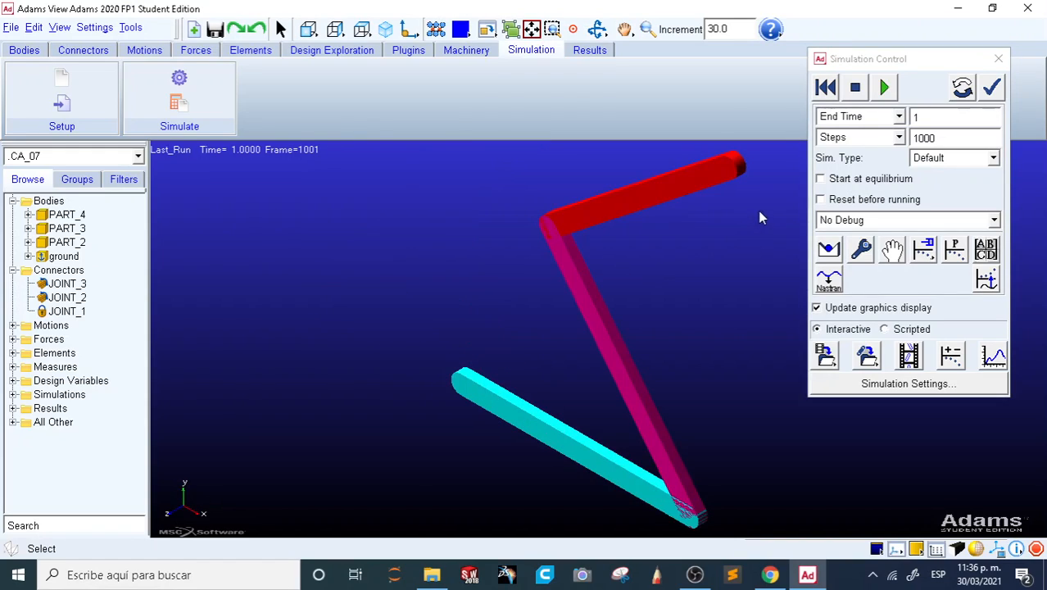
{"action": "key", "text": "z"}
{"action": "left_click_drag", "start_coordinate": [608, 244], "coordinate": [606, 253]}
{"action": "left_click", "coordinate": [883, 88]}
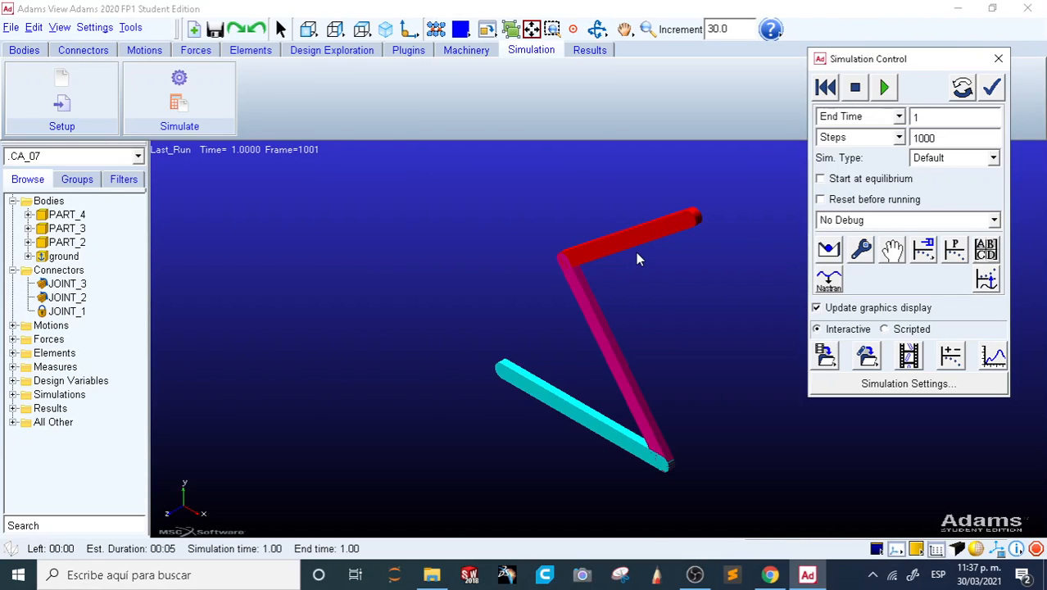
{"action": "key", "text": "shift+f"}
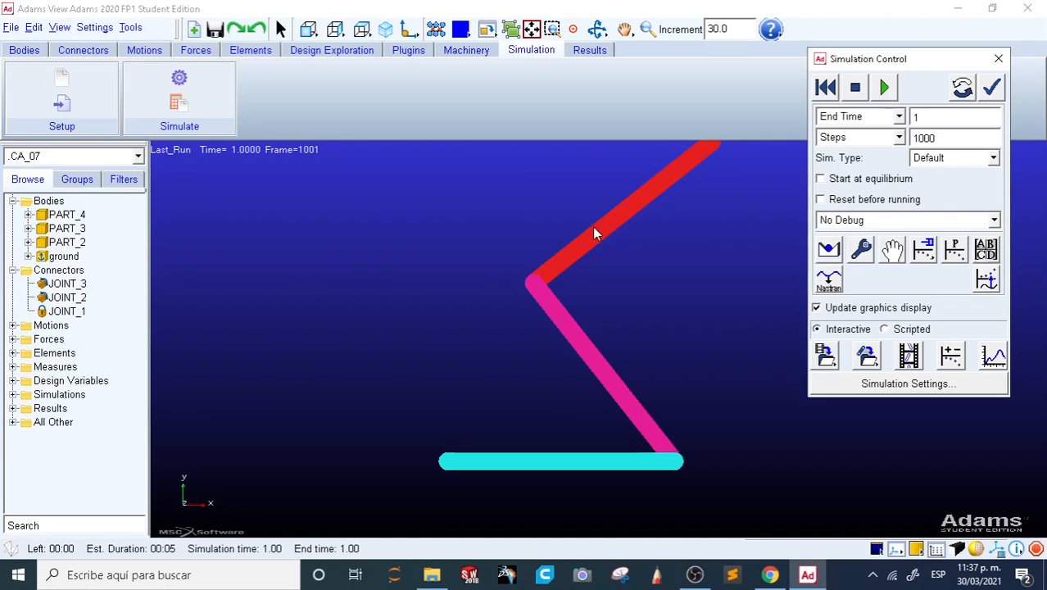
{"action": "left_click", "coordinate": [826, 87]}
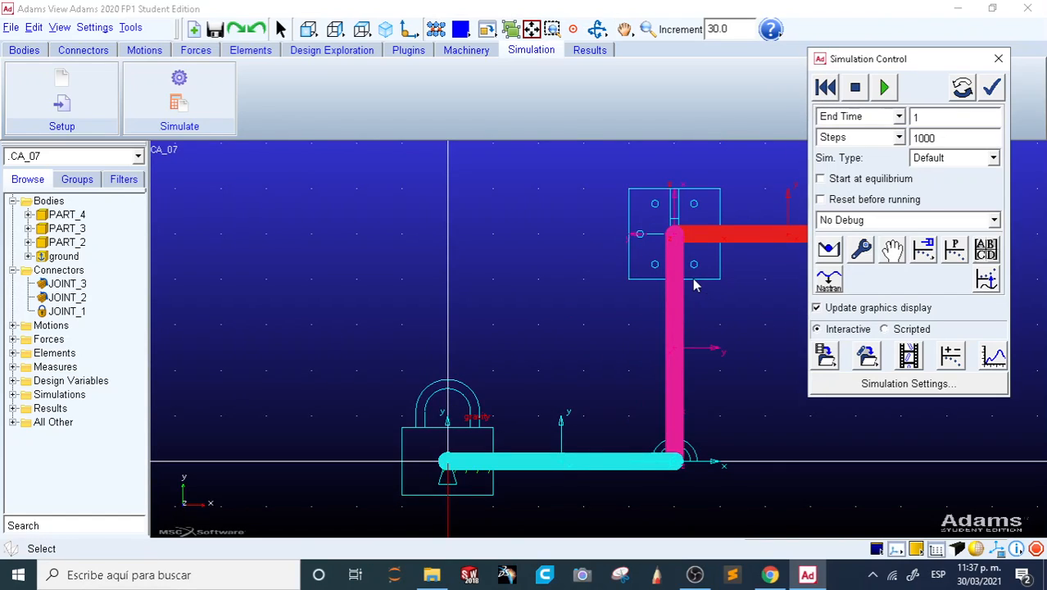
{"action": "key", "text": "f"}
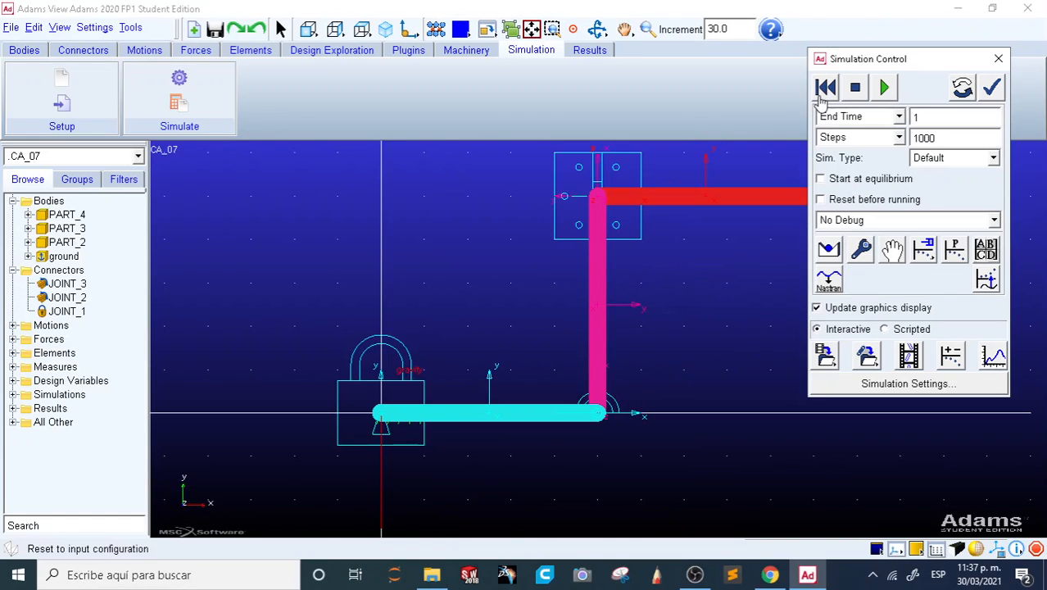
{"action": "left_click", "coordinate": [998, 58]}
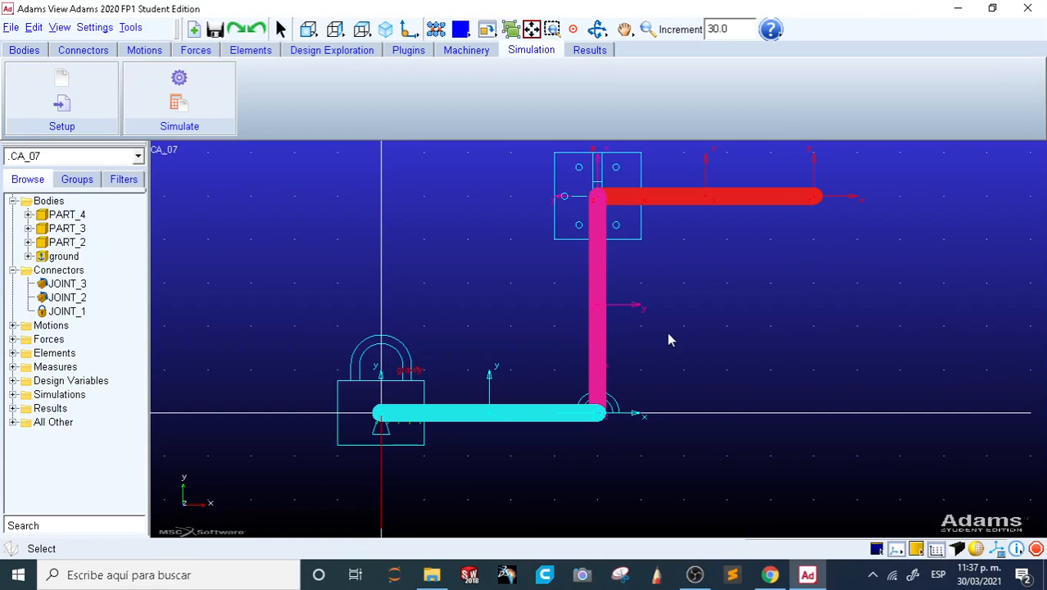
- Compare the orientations of the upper and lower revolute joints in isometric, rotated and front views
{"action": "key", "text": "r"}
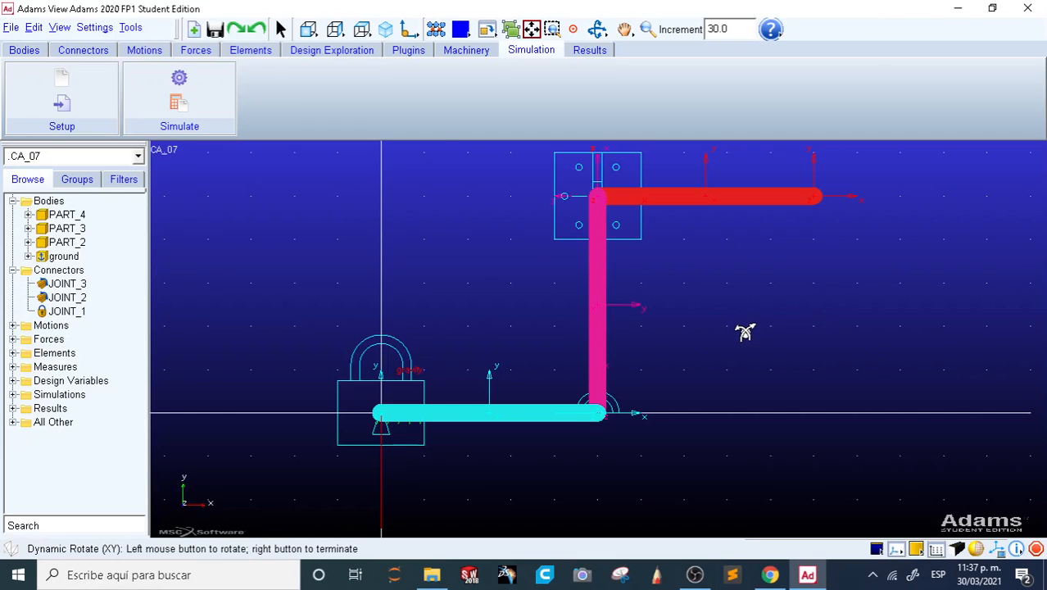
{"action": "key", "text": "shift+i"}
{"action": "right_click", "coordinate": [864, 311]}
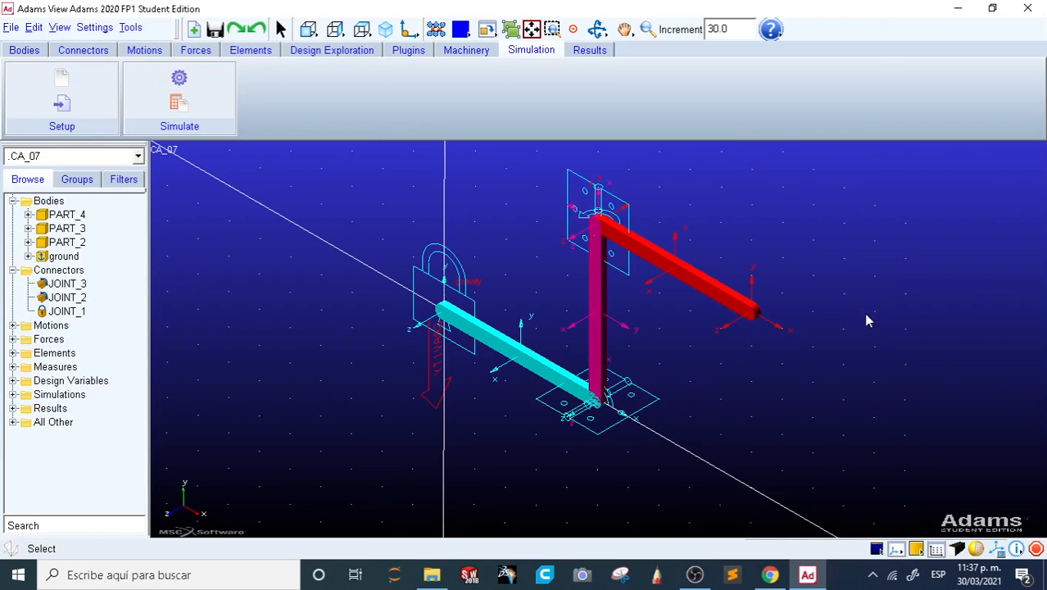
{"action": "key", "text": "r"}
{"action": "left_click_drag", "start_coordinate": [878, 292], "coordinate": [867, 260]}
{"action": "key", "text": "shift+f"}
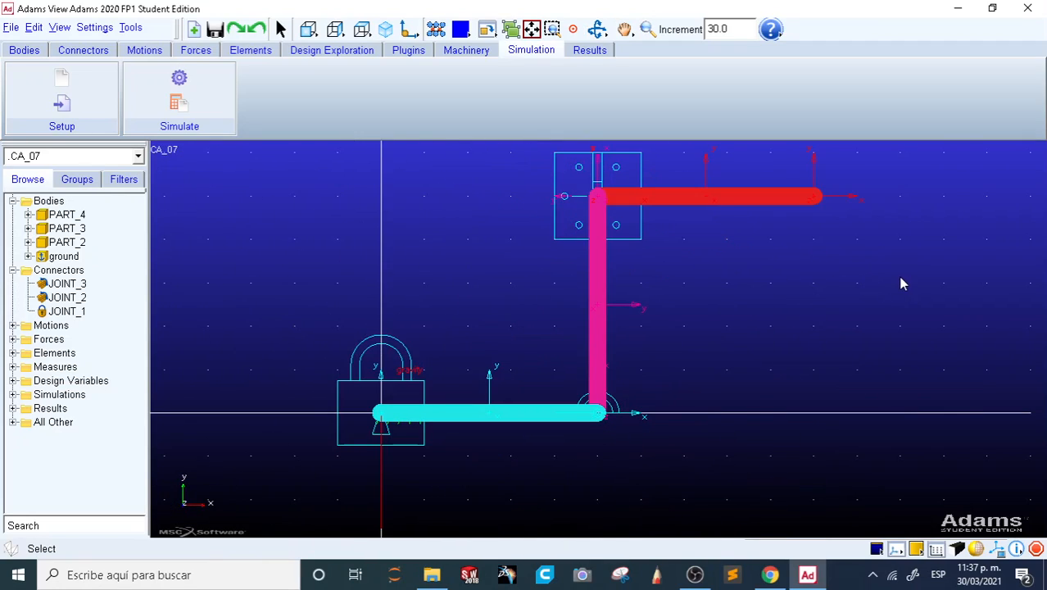
- Place a construction point on ground, not attached, just below the free end of the red link
{"action": "left_click", "coordinate": [82, 50]}
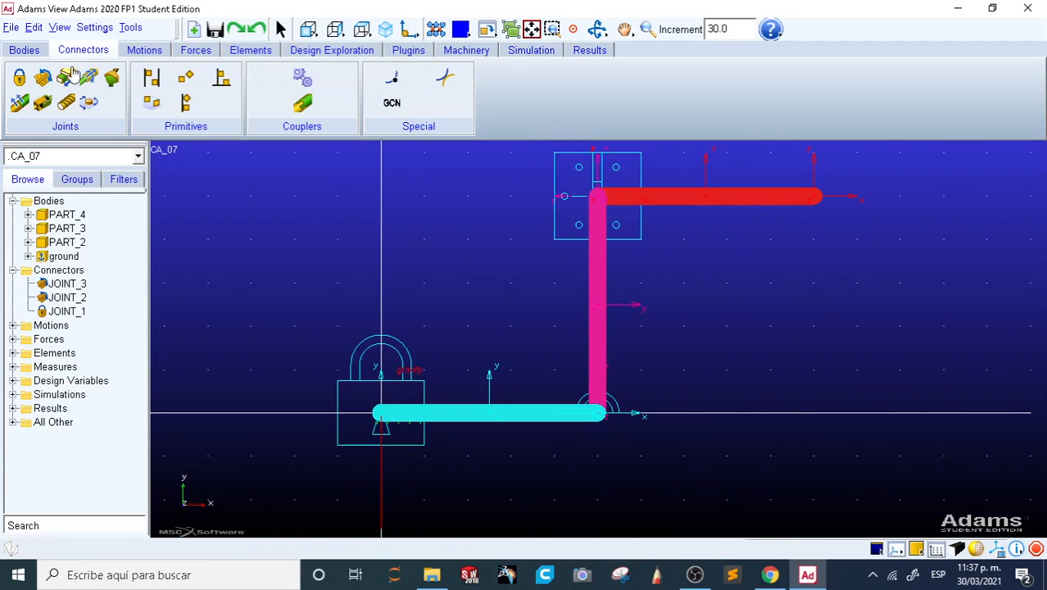
{"action": "left_click", "coordinate": [23, 50]}
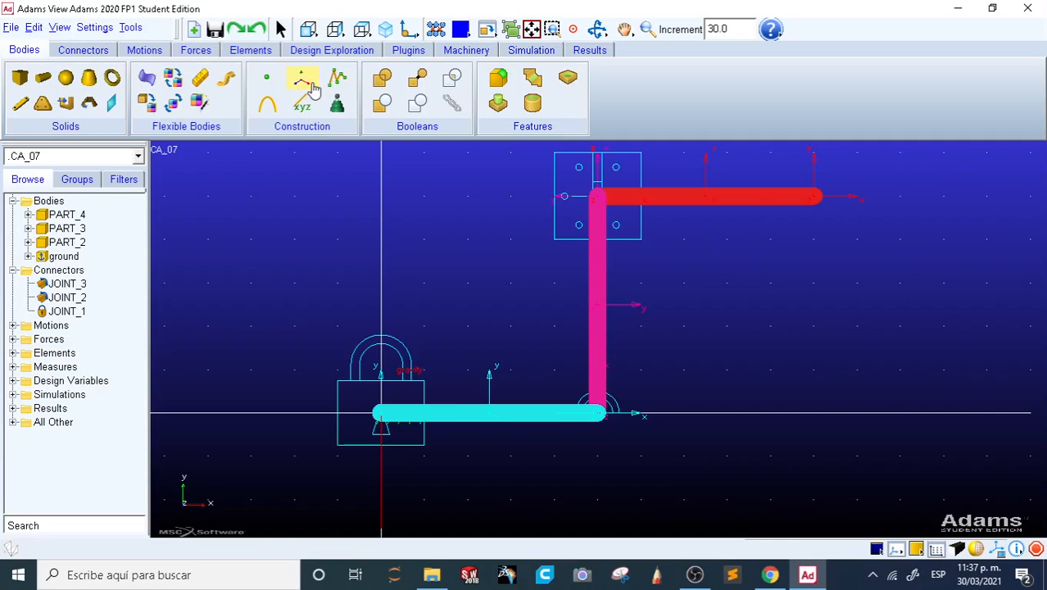
{"action": "left_click", "coordinate": [269, 80]}
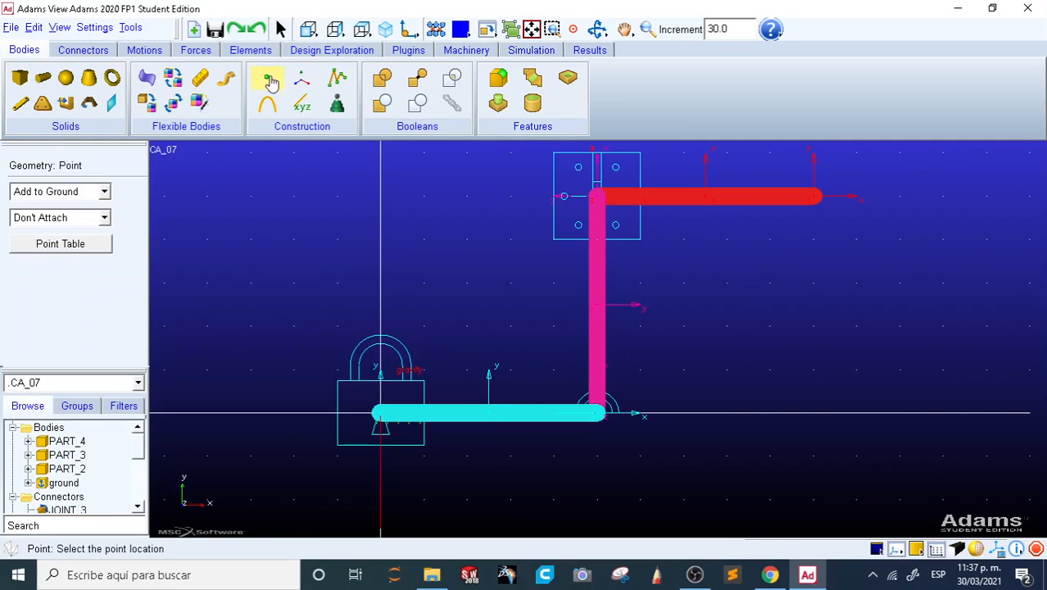
{"action": "left_click", "coordinate": [813, 241]}
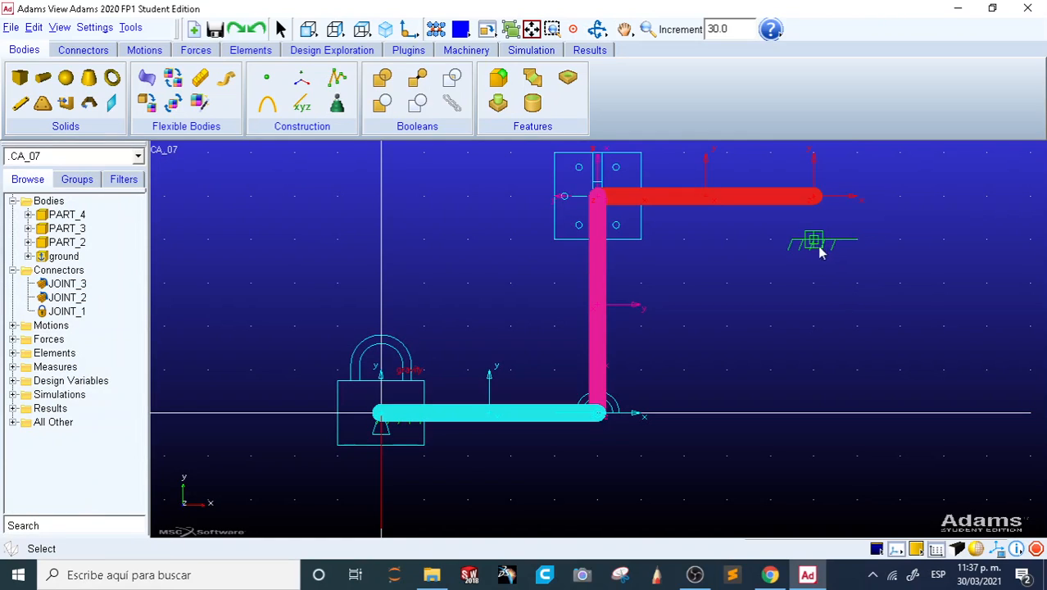
- Set the new construction point's Loc_Y to 250 and its Loc_Z to 500, and check its position from the front and in isometric
{"action": "key", "text": "shift+i"}
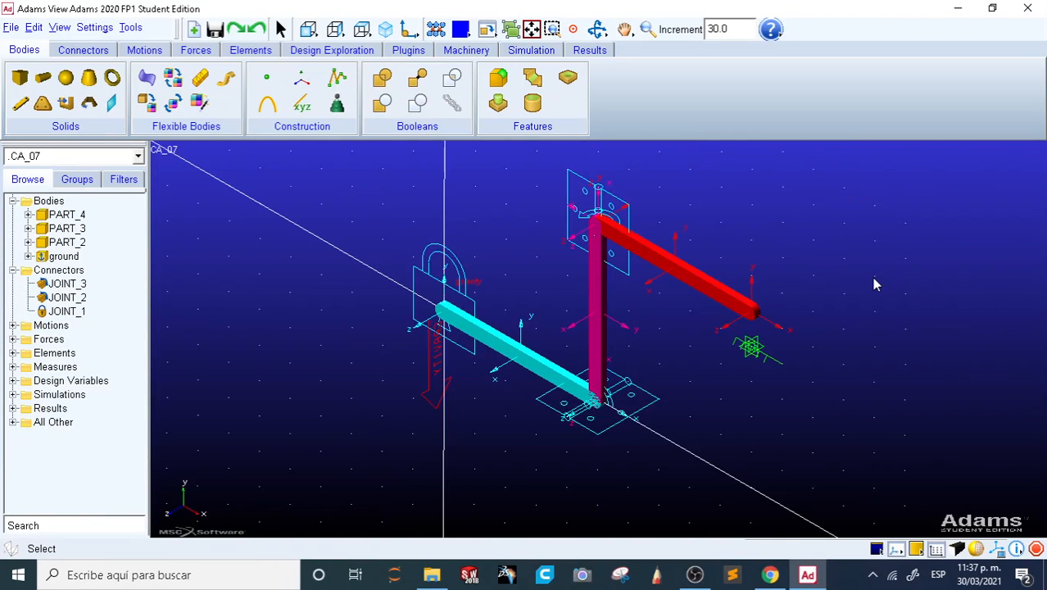
{"action": "double_click", "coordinate": [752, 347]}
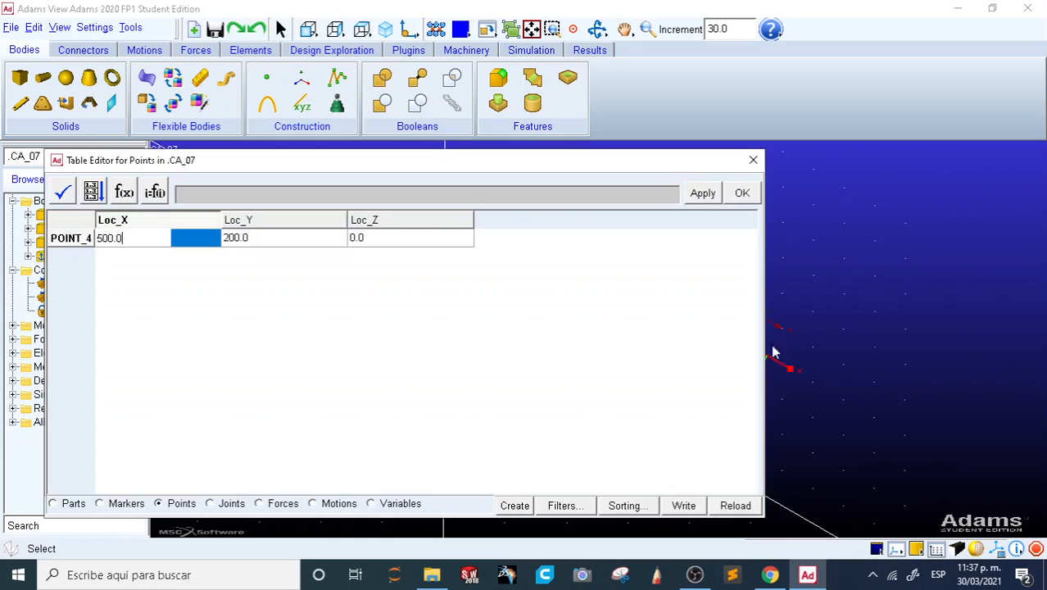
{"action": "left_click_drag", "start_coordinate": [647, 168], "coordinate": [592, 71]}
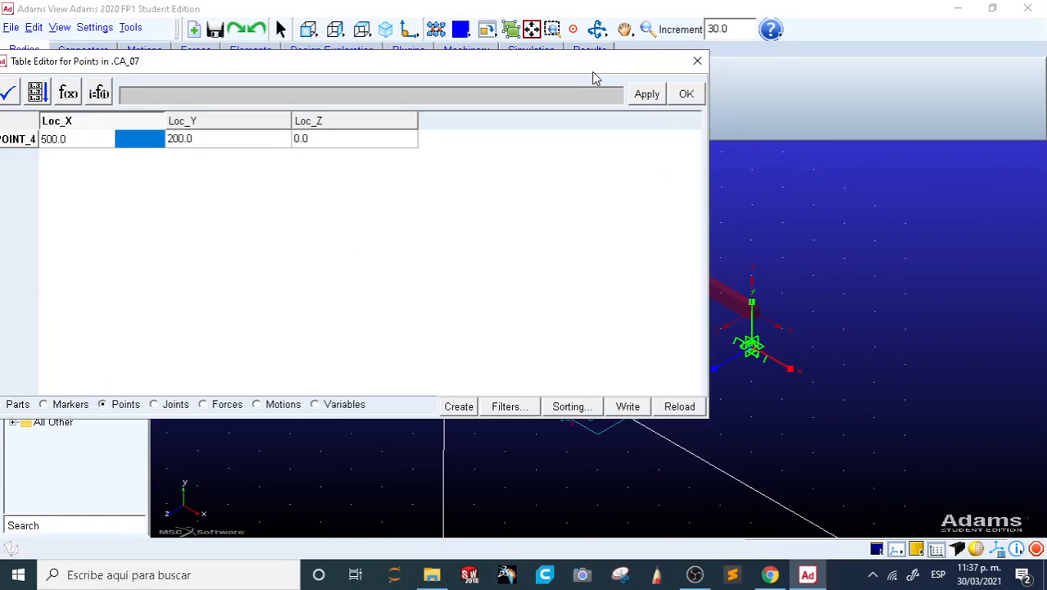
{"action": "left_click", "coordinate": [217, 139]}
{"action": "left_click", "coordinate": [335, 139]}
{"action": "type", "text": "5"}
{"action": "key", "text": "Return"}
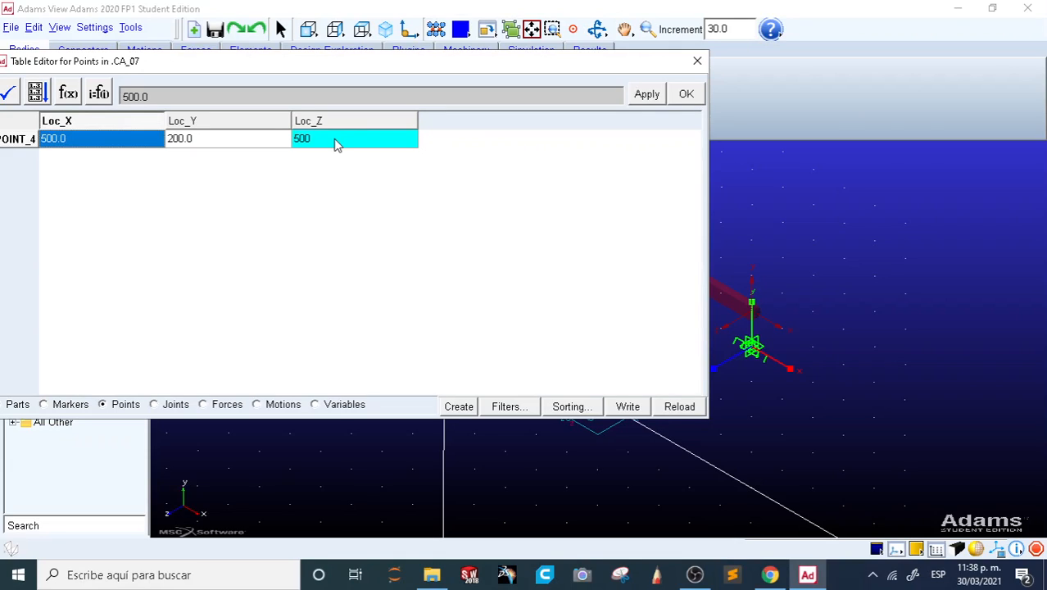
{"action": "left_click", "coordinate": [205, 146]}
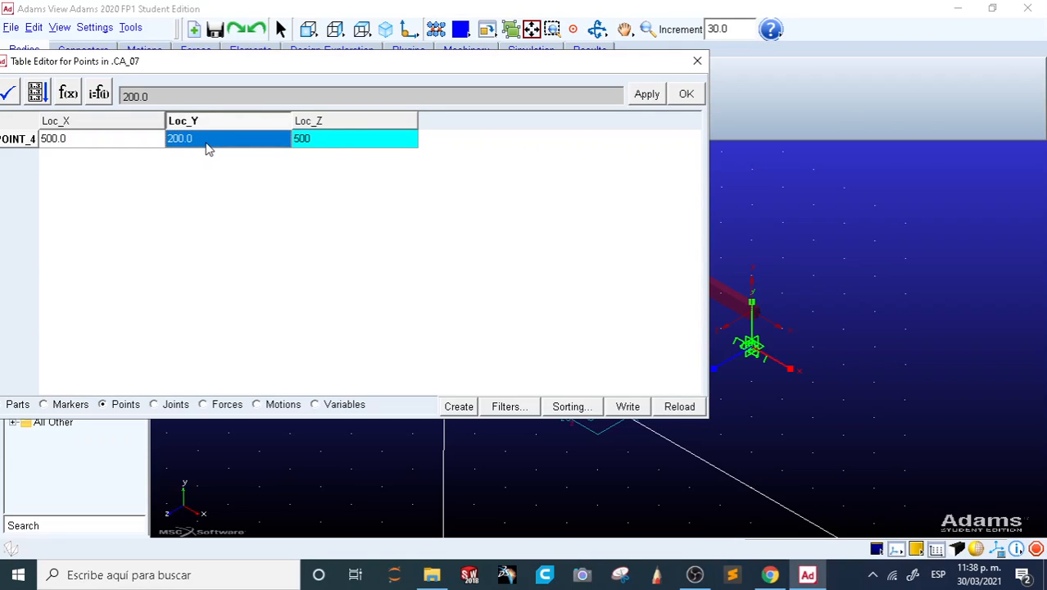
{"action": "left_click", "coordinate": [206, 145]}
{"action": "type", "text": "2"}
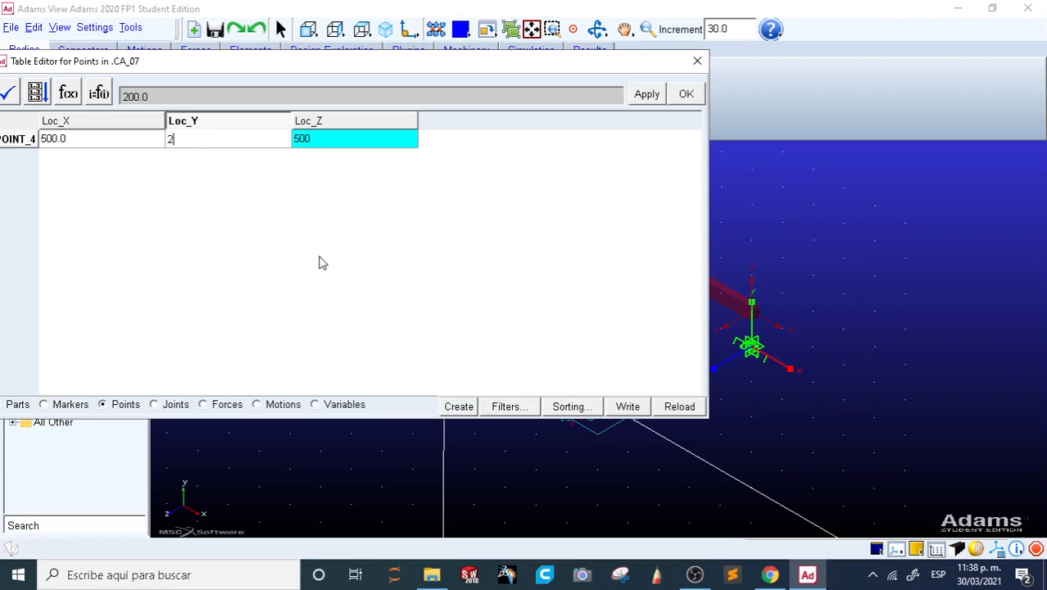
{"action": "type", "text": "50"}
{"action": "key", "text": "Return"}
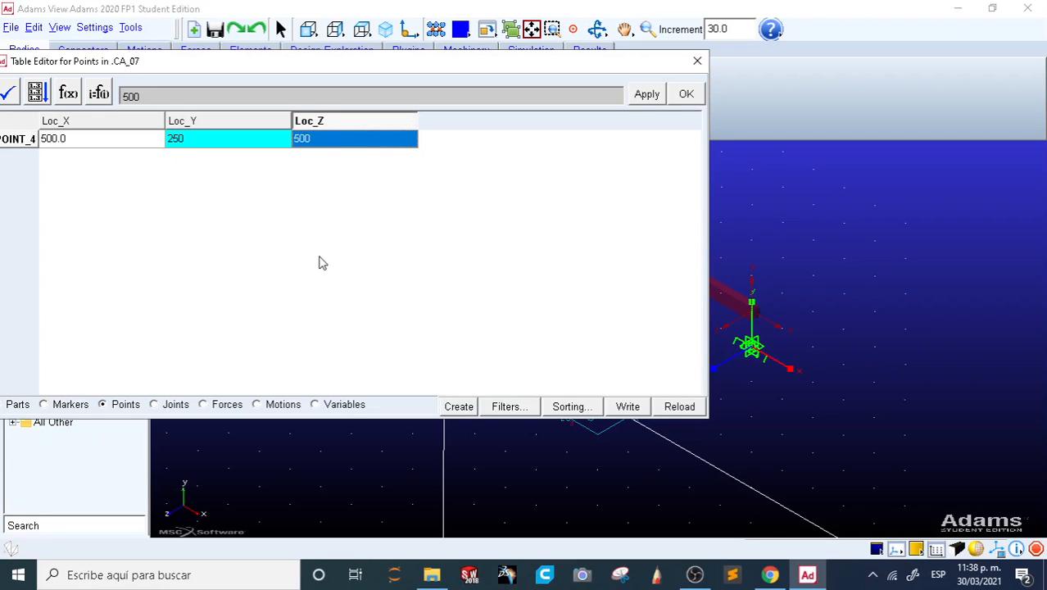
{"action": "left_click", "coordinate": [685, 93]}
{"action": "key", "text": "shift+f"}
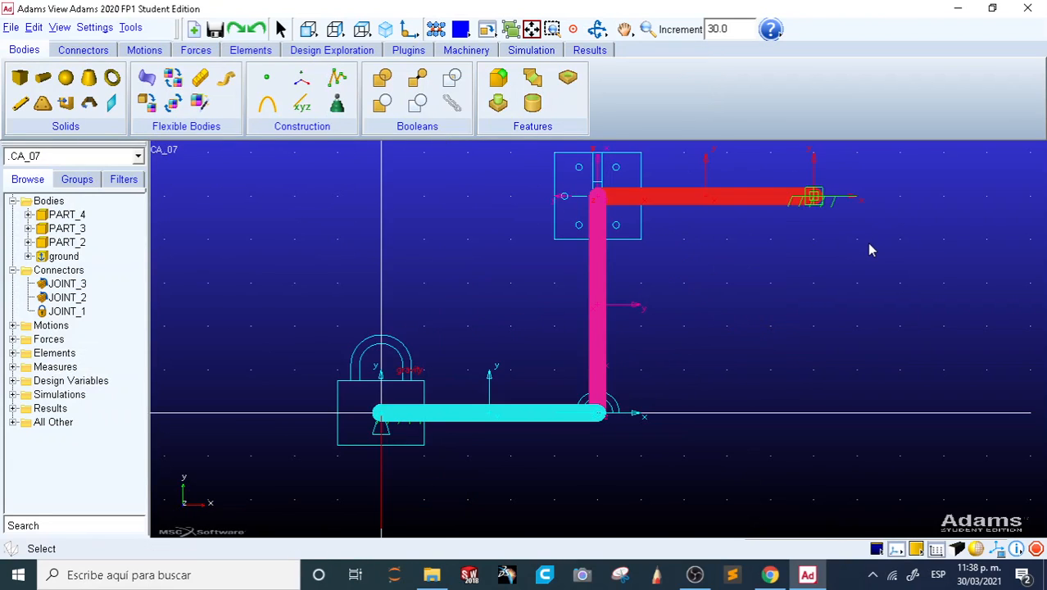
{"action": "key", "text": "shift+i"}
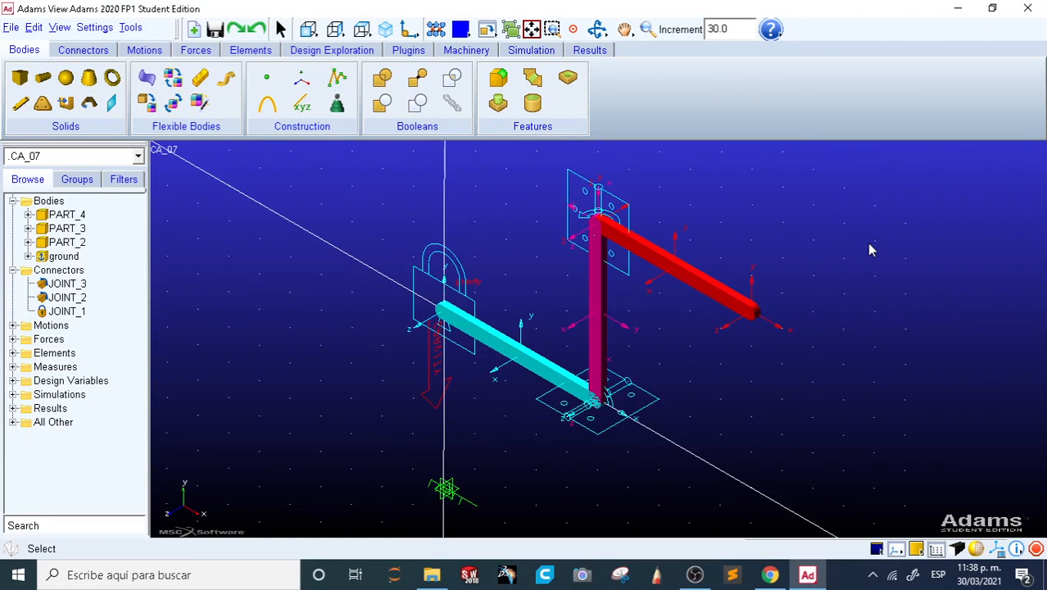
- Create a new-part link of free length, width 20 and depth 10 from the red link's free end to the construction point
{"action": "scroll", "coordinate": [870, 244], "scroll_direction": "up", "scroll_amount": 1}
{"action": "key", "text": "r"}
{"action": "left_click_drag", "start_coordinate": [871, 307], "coordinate": [846, 296]}
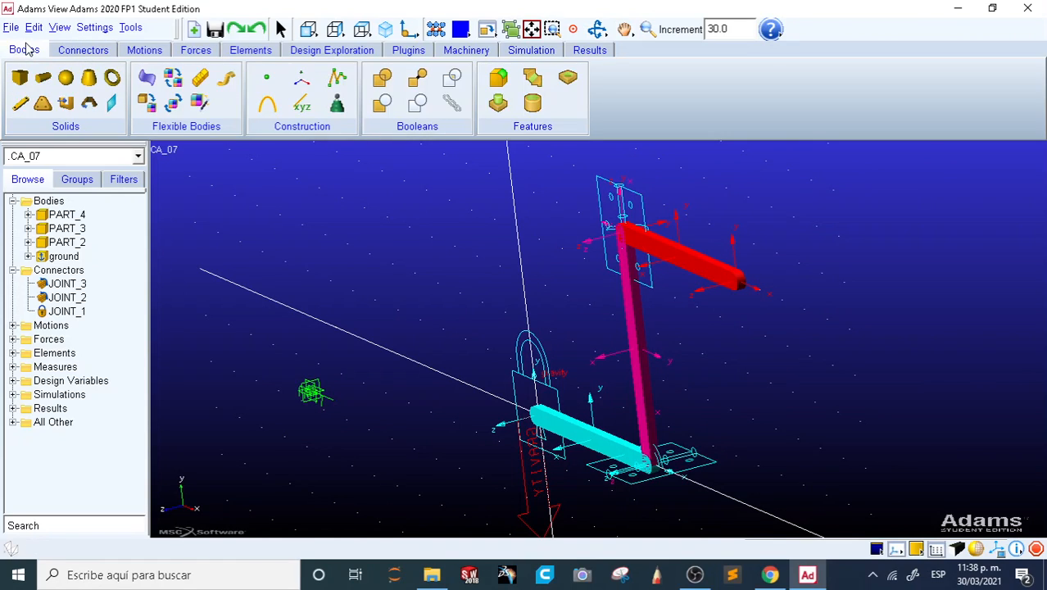
{"action": "left_click", "coordinate": [20, 103]}
{"action": "left_click", "coordinate": [735, 283]}
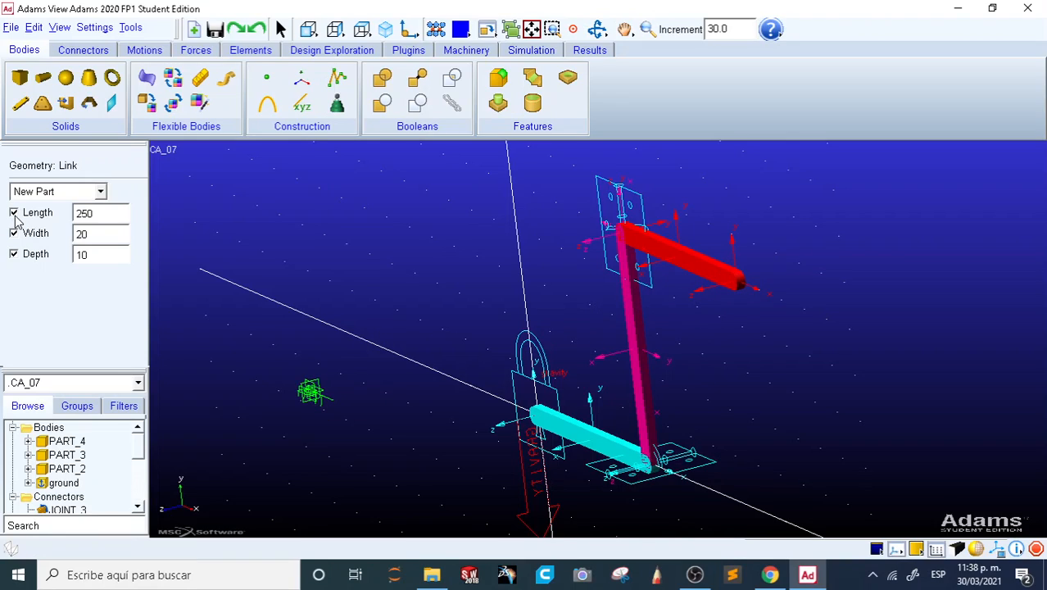
{"action": "left_click", "coordinate": [13, 214]}
{"action": "left_click", "coordinate": [736, 282]}
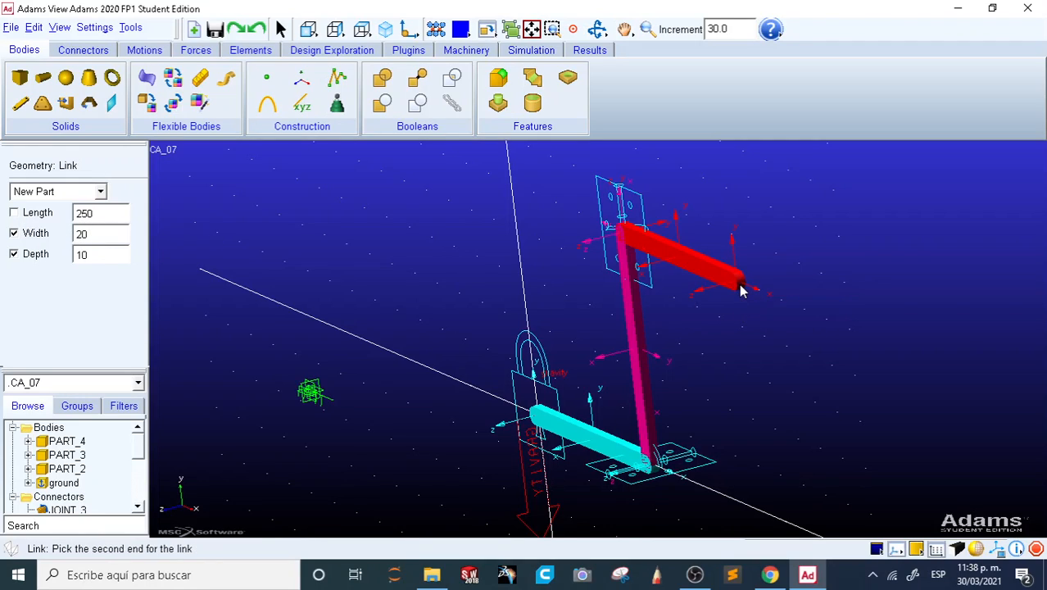
{"action": "left_click", "coordinate": [311, 394]}
{"action": "key", "text": "shift+f"}
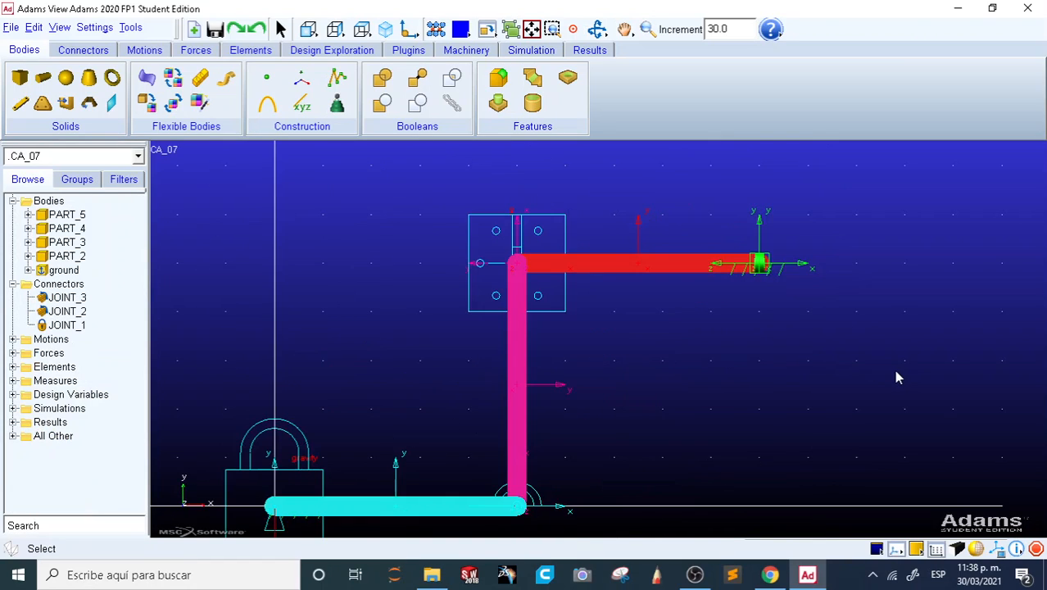
{"action": "key", "text": "r"}
{"action": "left_click_drag", "start_coordinate": [893, 332], "coordinate": [780, 353]}
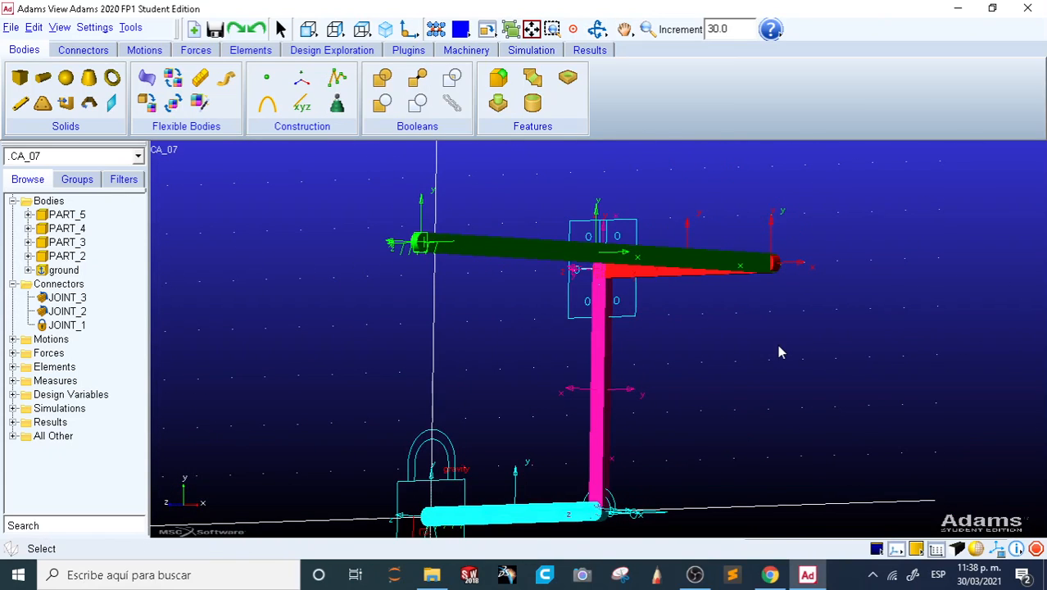
{"action": "key", "text": "shift+i"}
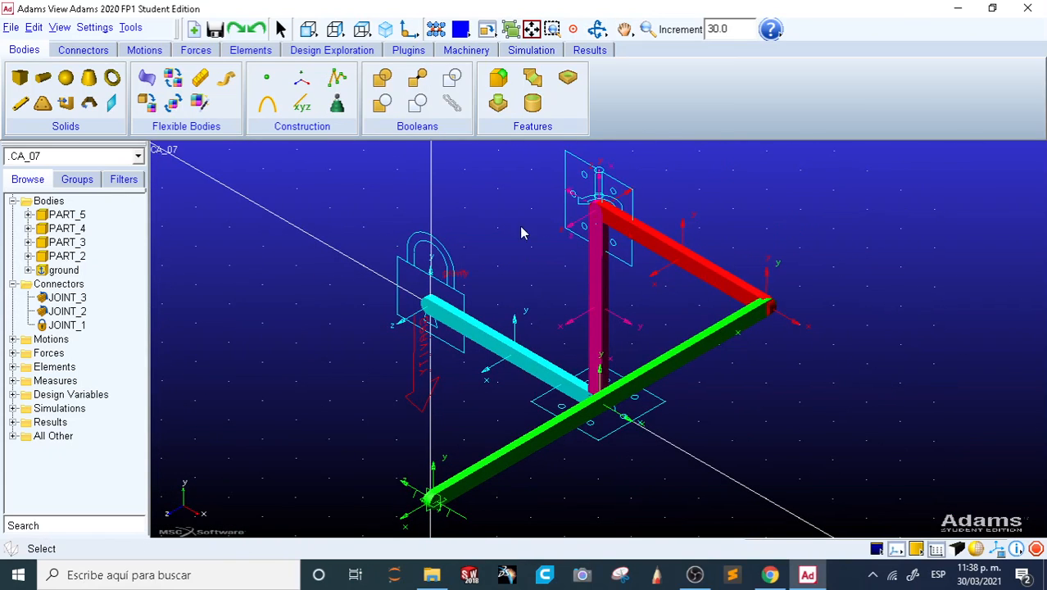
- Start a revolute joint using 2 Bodies - 1 Location and Pick Geometry Feature, with PART_5 as first body and PART_4 as second
{"action": "left_click", "coordinate": [90, 51]}
{"action": "left_click", "coordinate": [43, 82]}
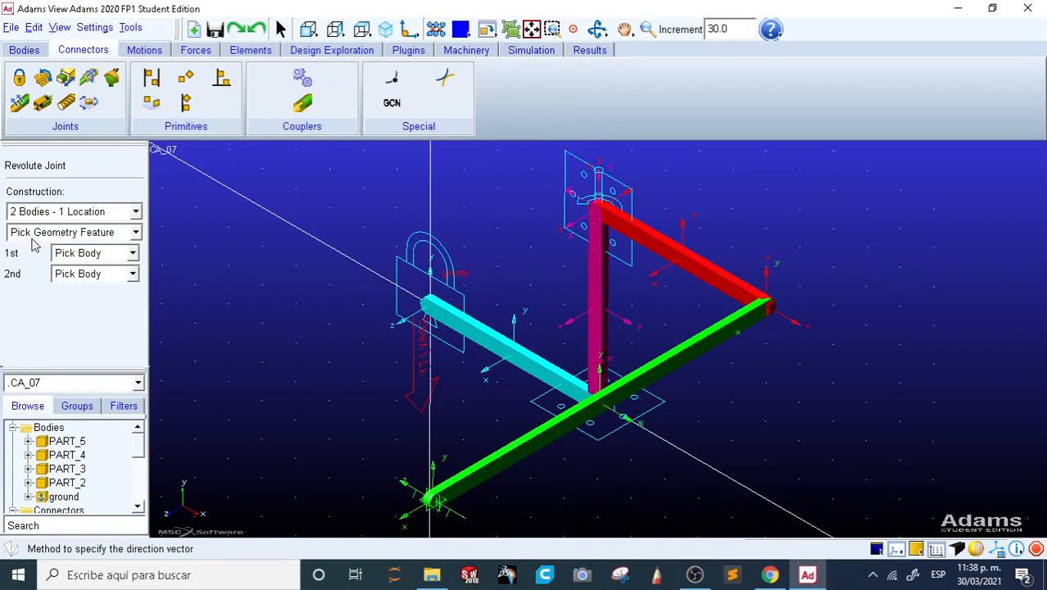
{"action": "left_click", "coordinate": [49, 232]}
{"action": "left_click", "coordinate": [36, 262]}
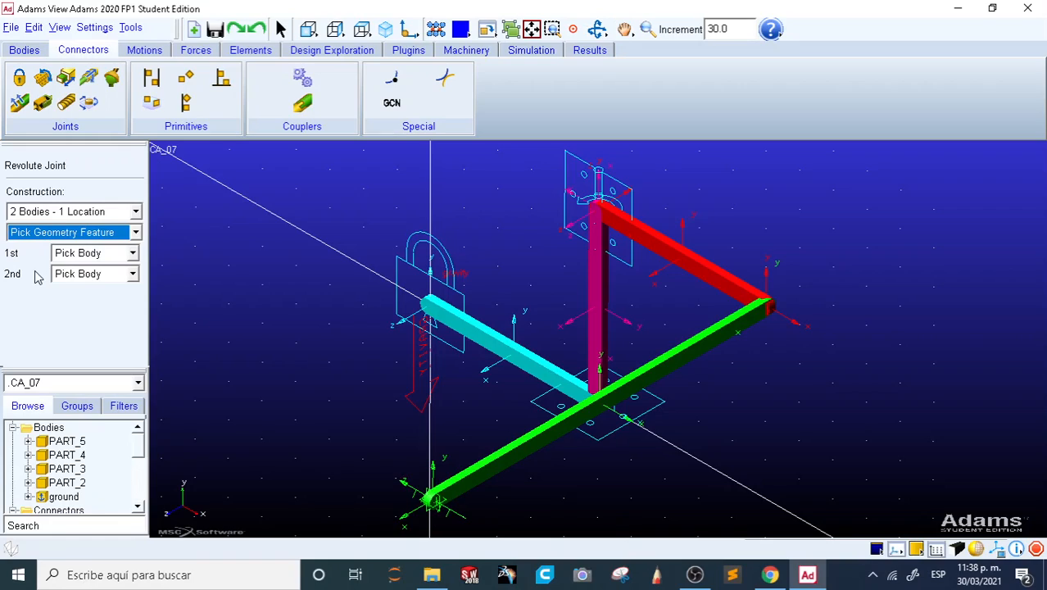
{"action": "right_click", "coordinate": [659, 374]}
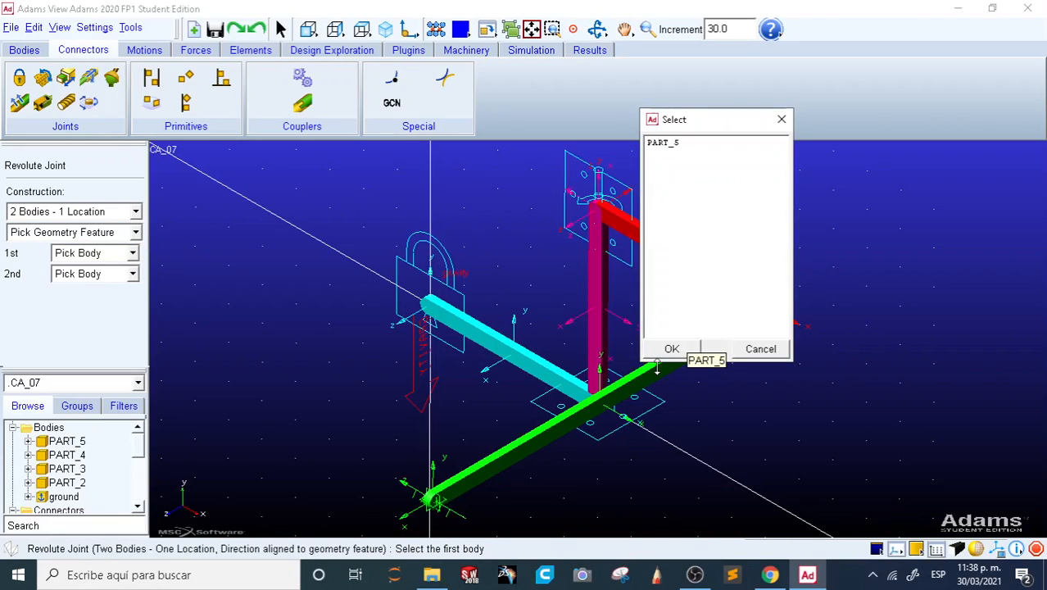
{"action": "left_click", "coordinate": [677, 148]}
{"action": "left_click", "coordinate": [669, 350]}
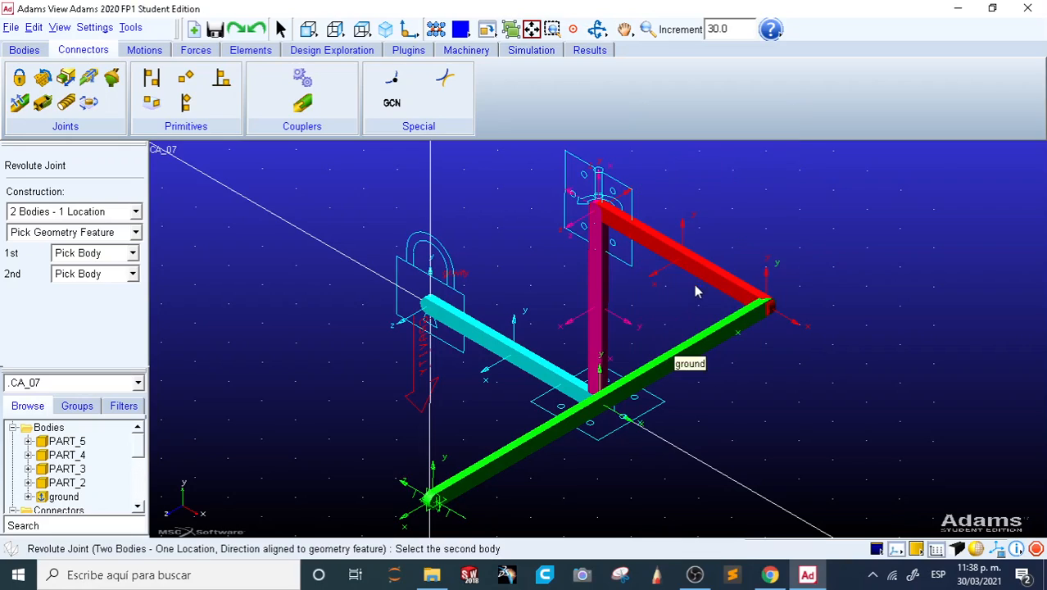
{"action": "right_click", "coordinate": [708, 298]}
{"action": "left_click", "coordinate": [673, 144]}
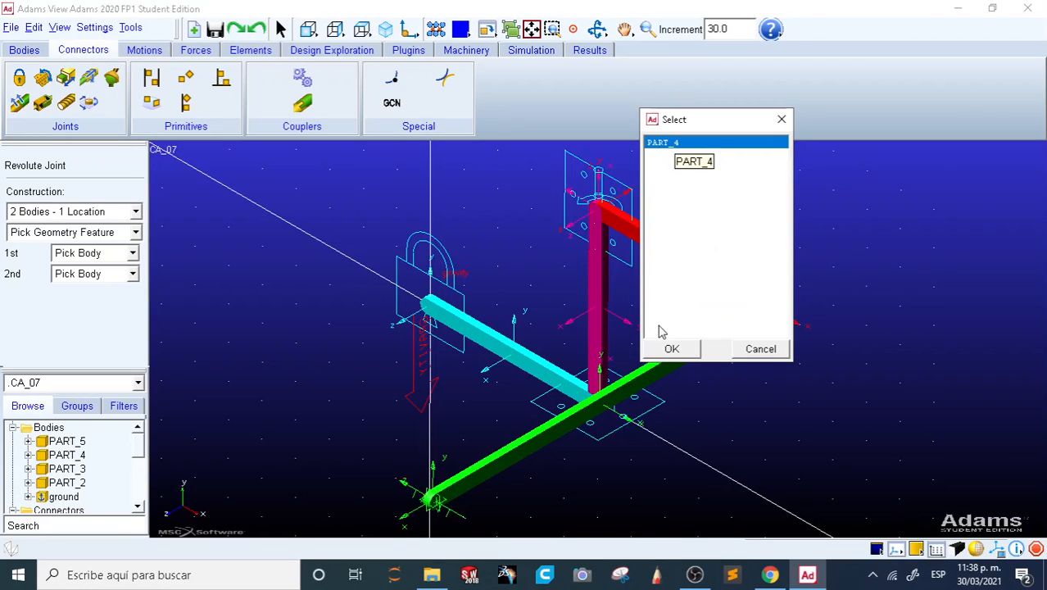
{"action": "left_click", "coordinate": [672, 348]}
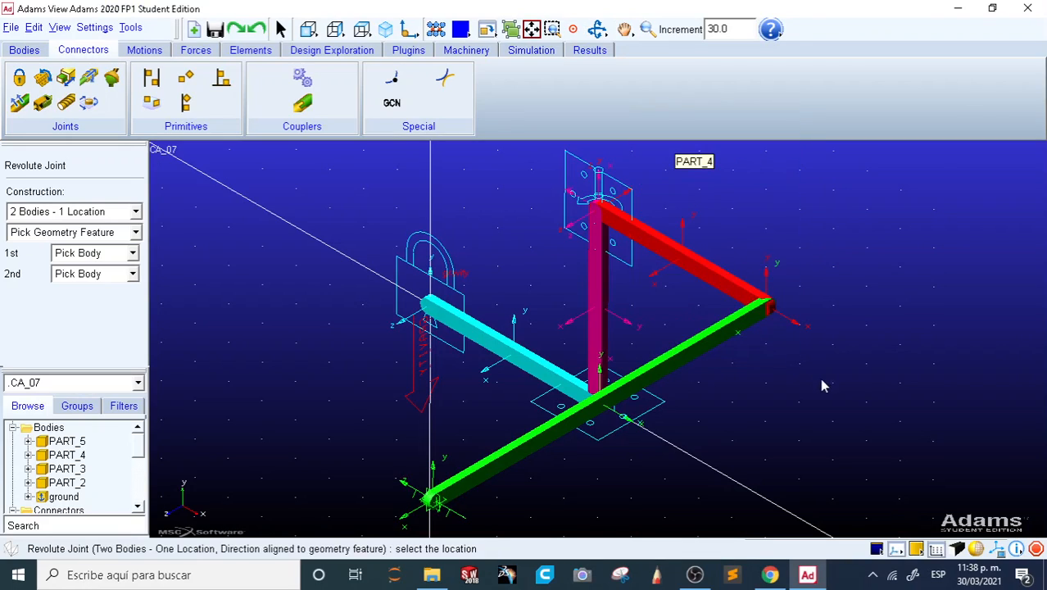
- Locate the revolute joint where the red and green links meet, align its axis with the red link's X direction, and inspect its orientation
{"action": "left_click", "coordinate": [768, 309]}
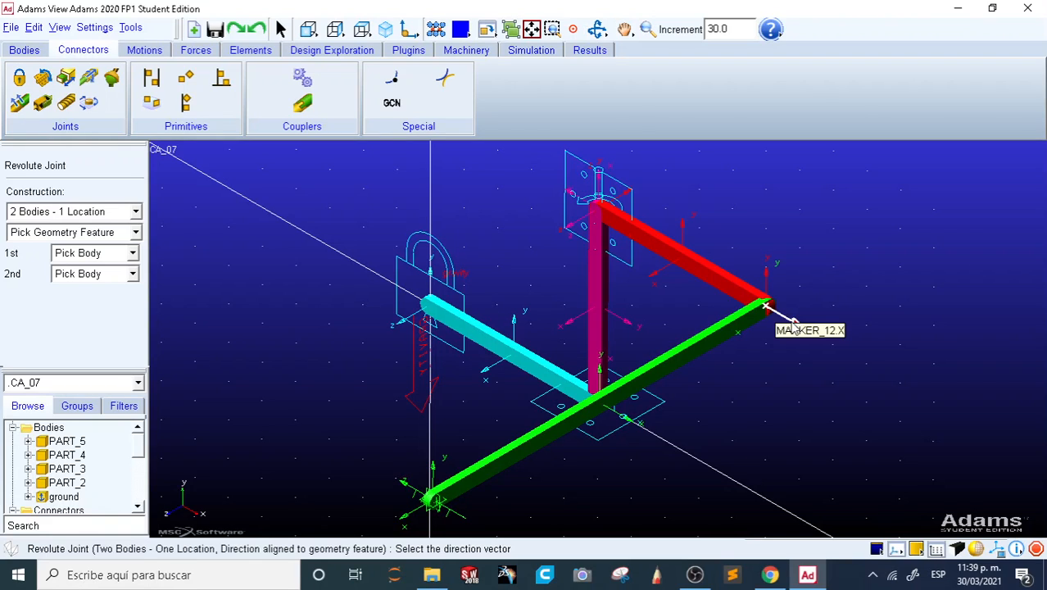
{"action": "key", "text": "r"}
{"action": "left_click_drag", "start_coordinate": [816, 299], "coordinate": [878, 271]}
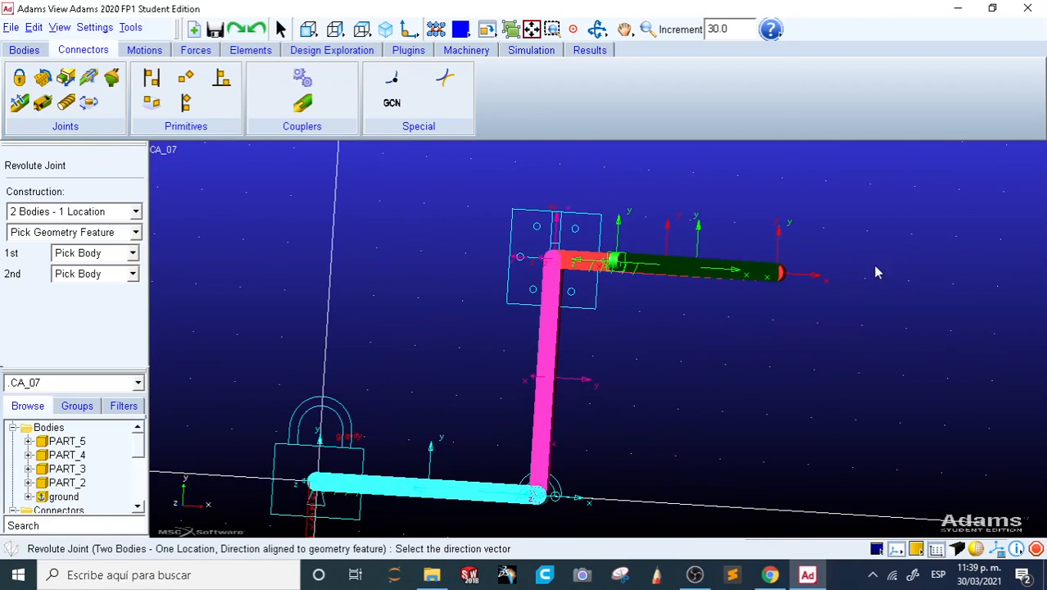
{"action": "left_click", "coordinate": [818, 277]}
{"action": "key", "text": "shift+f"}
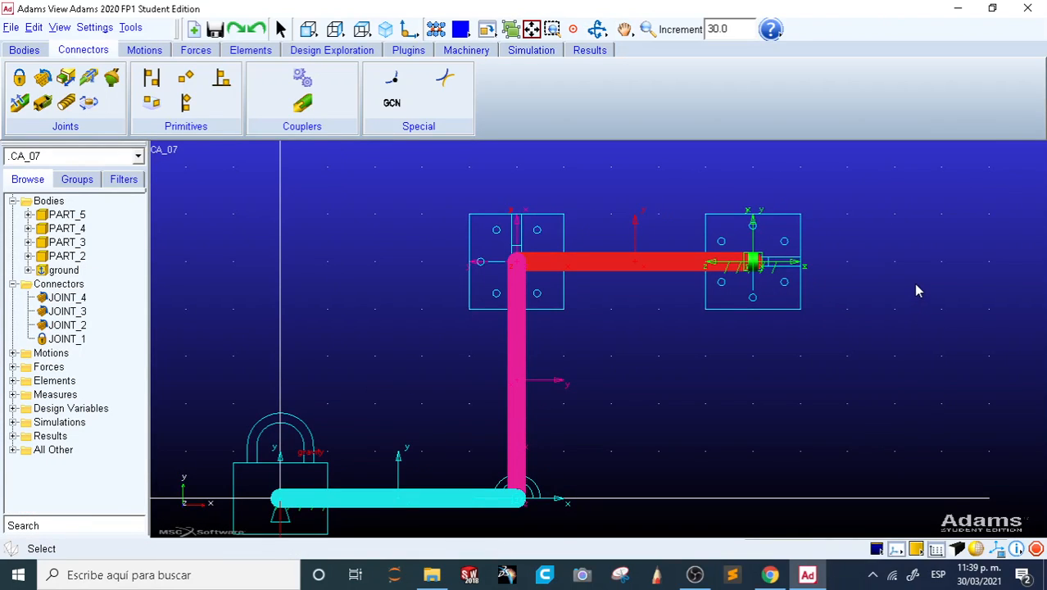
{"action": "key", "text": "r"}
{"action": "left_click_drag", "start_coordinate": [927, 286], "coordinate": [868, 295]}
{"action": "key", "text": "shift+f"}
{"action": "key", "text": "shift+i"}
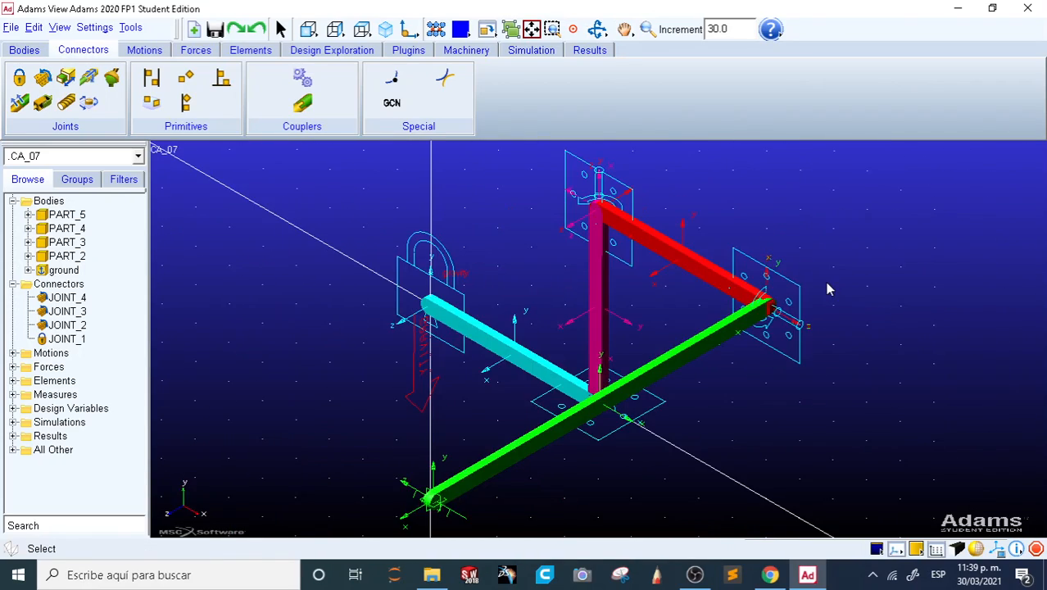
- Simulate the four-link mechanism in isometric view with an end time of 1.0 and 1000 steps, keeping the whole model in sight
{"action": "key", "text": "z"}
{"action": "left_click_drag", "start_coordinate": [801, 247], "coordinate": [603, 234]}
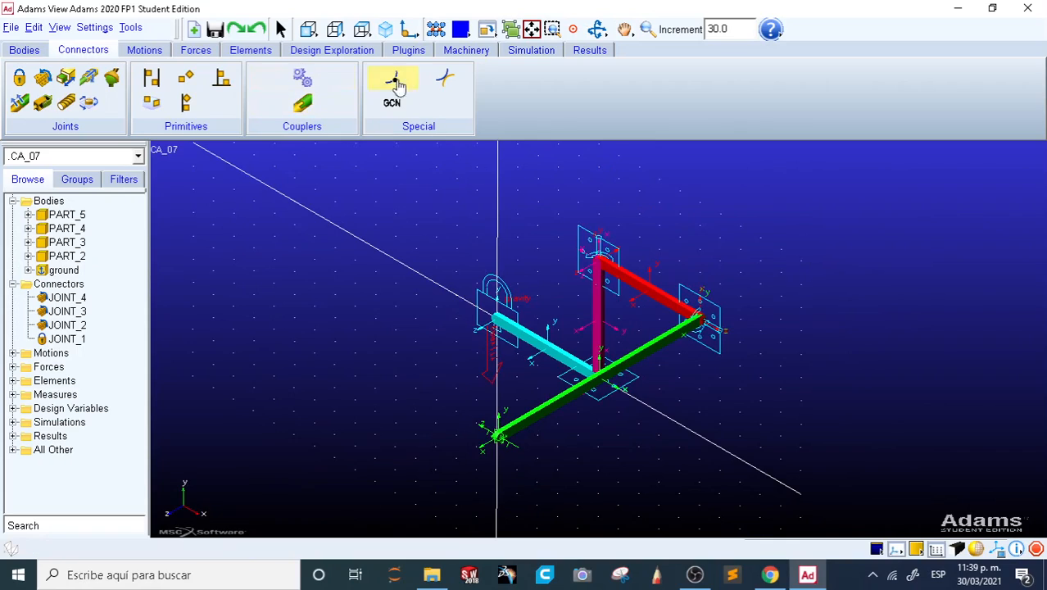
{"action": "left_click", "coordinate": [530, 50]}
{"action": "left_click", "coordinate": [205, 111]}
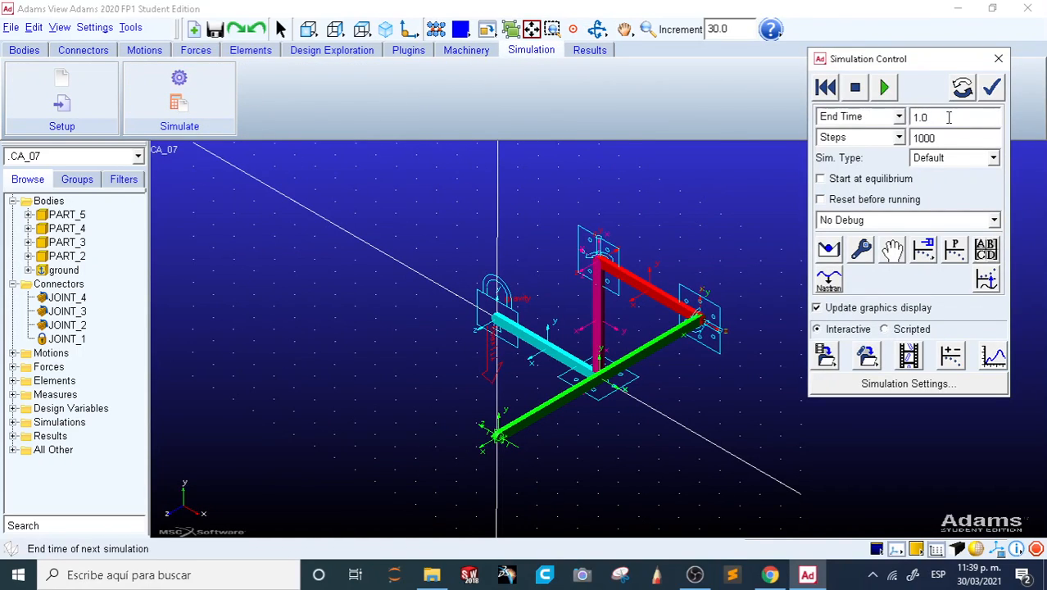
{"action": "left_click", "coordinate": [883, 88]}
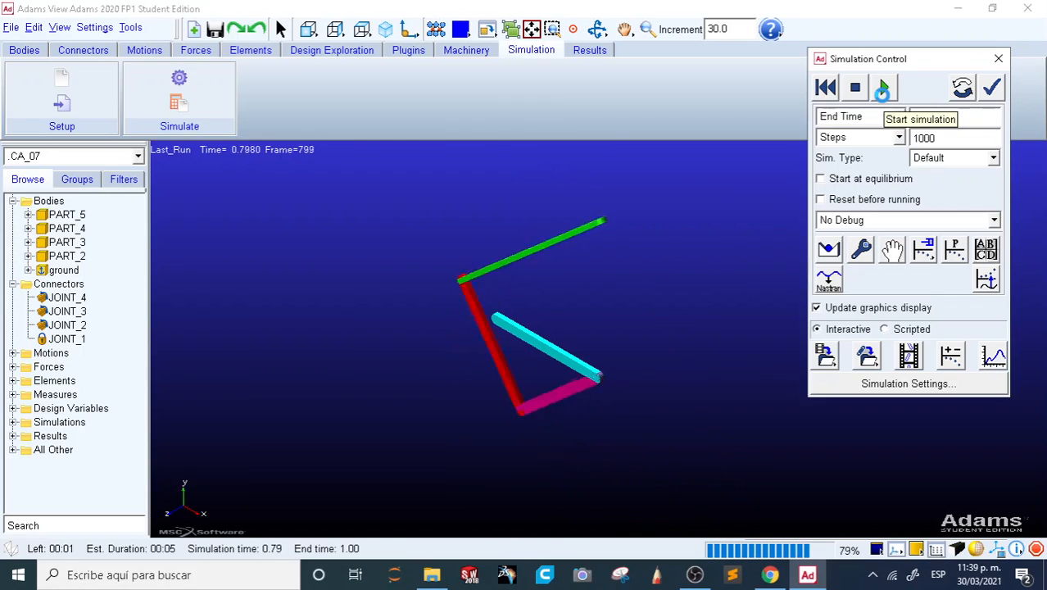
- Reset the model and rerun the same simulation, once more from the side along the X axis, and reset it again
{"action": "left_click", "coordinate": [825, 88]}
{"action": "left_click", "coordinate": [884, 88]}
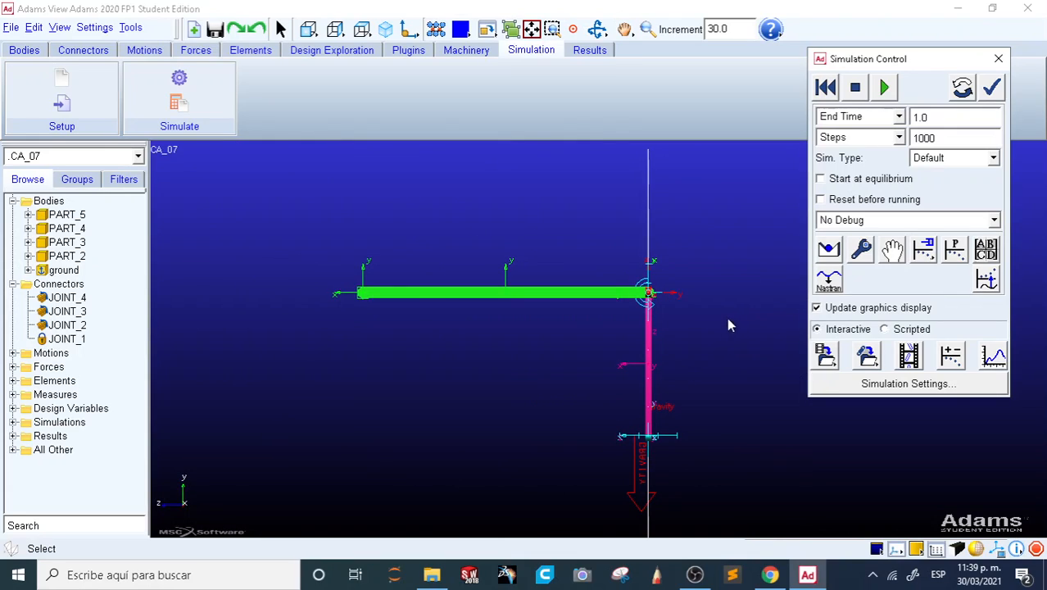
{"action": "left_click", "coordinate": [885, 88]}
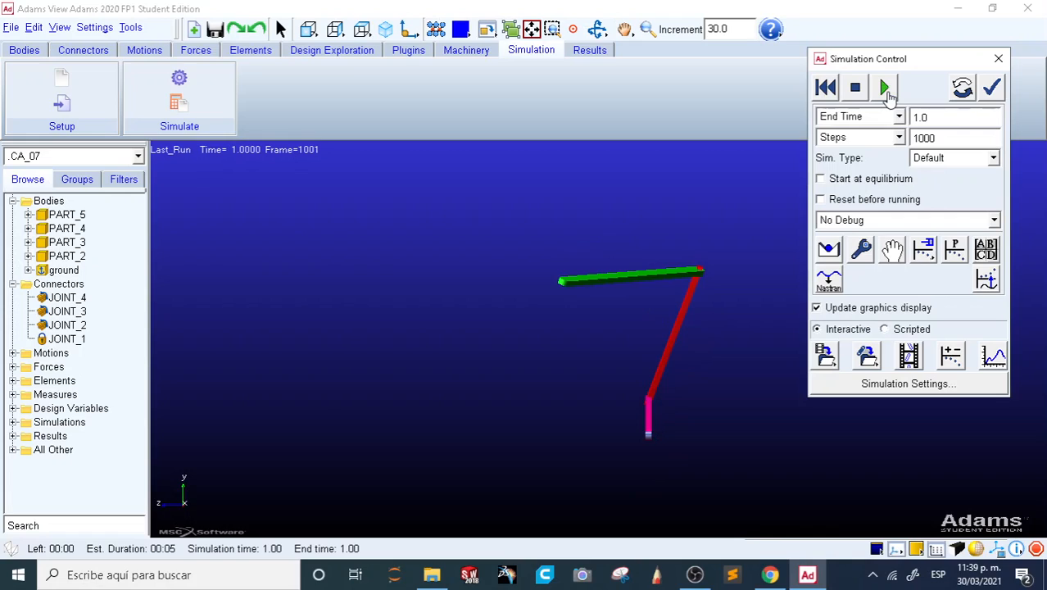
{"action": "left_click", "coordinate": [825, 88]}
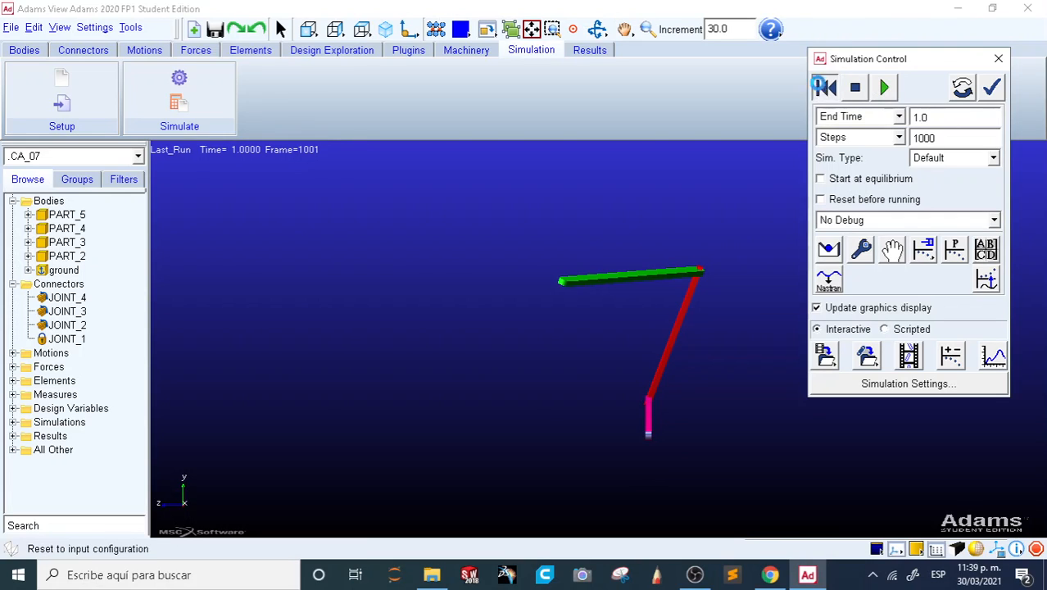
- Rerun the simulation from the side along the X axis, reset the model, and run it once more from the front
{"action": "left_click", "coordinate": [885, 88]}
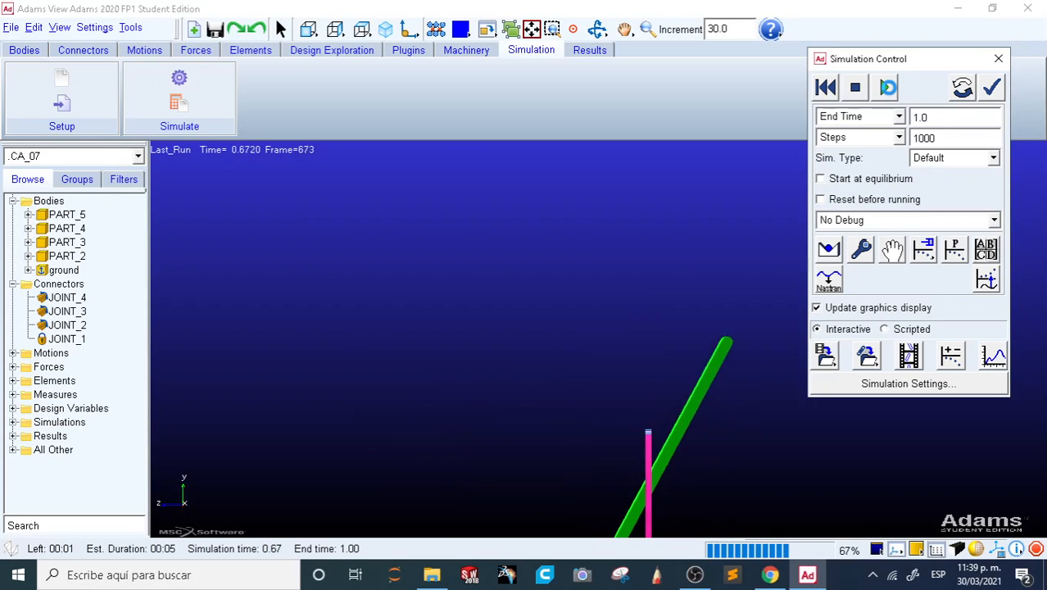
{"action": "left_click", "coordinate": [855, 88]}
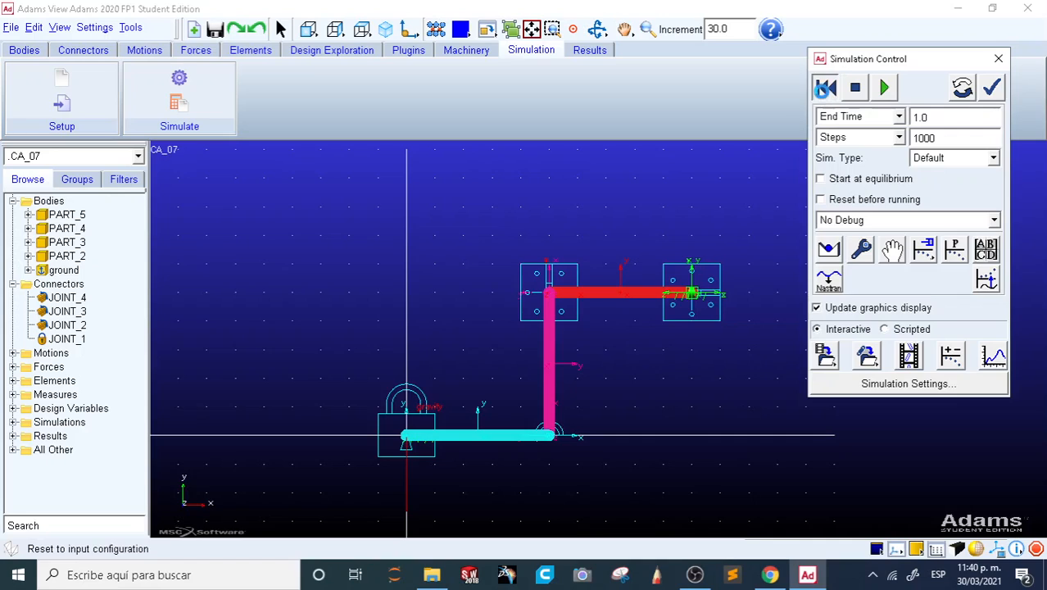
{"action": "left_click", "coordinate": [881, 88]}
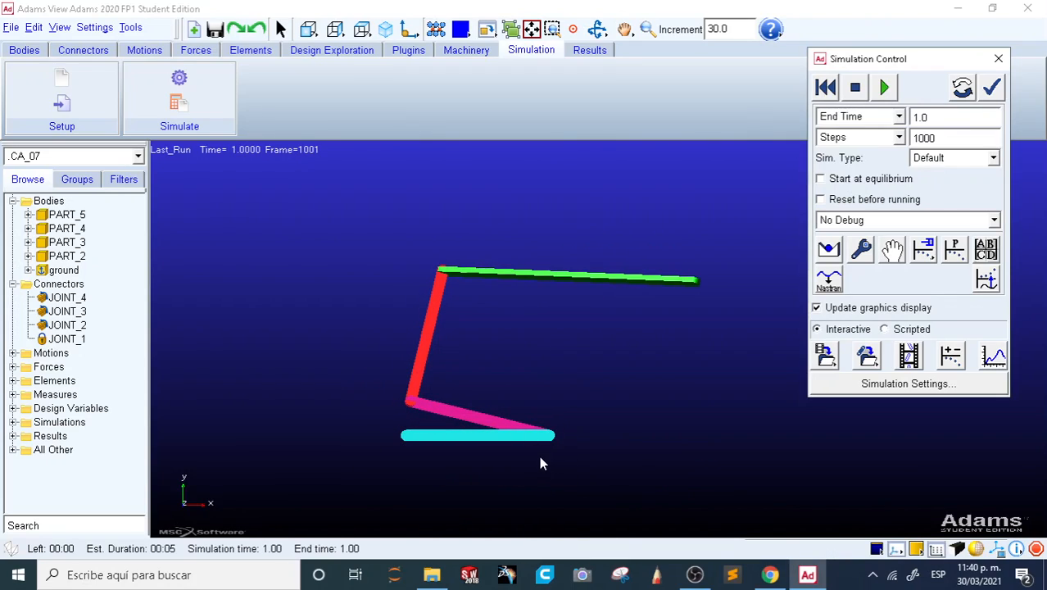
- Highlight the JOINT_2 connector of the mechanism, reset the model to its input configuration, and close the simulation controls
{"action": "left_click", "coordinate": [76, 326]}
{"action": "left_click", "coordinate": [71, 337]}
{"action": "left_click", "coordinate": [70, 329]}
{"action": "left_click", "coordinate": [829, 95]}
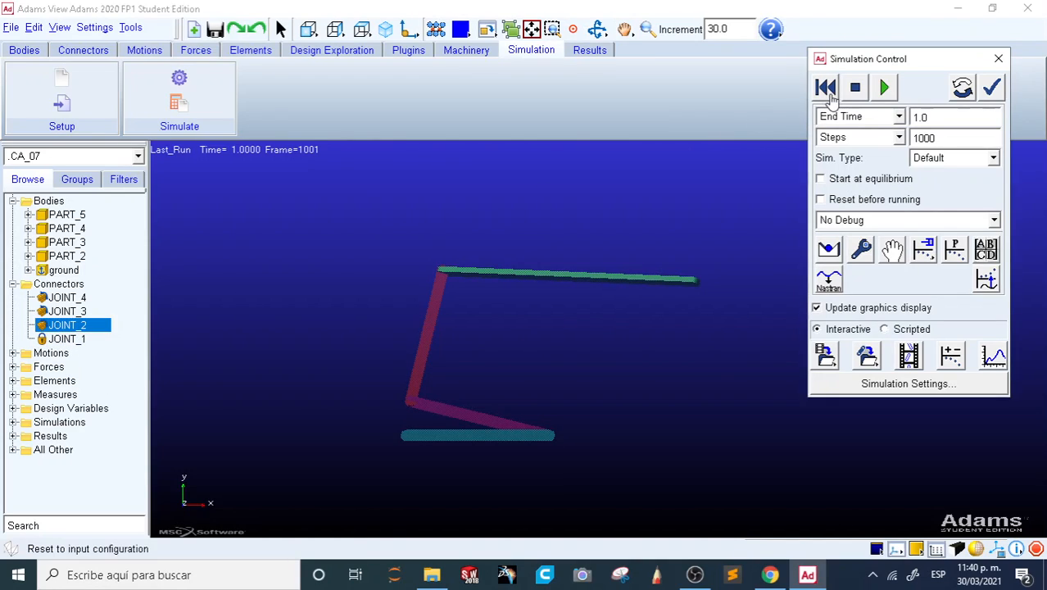
{"action": "left_click", "coordinate": [666, 358]}
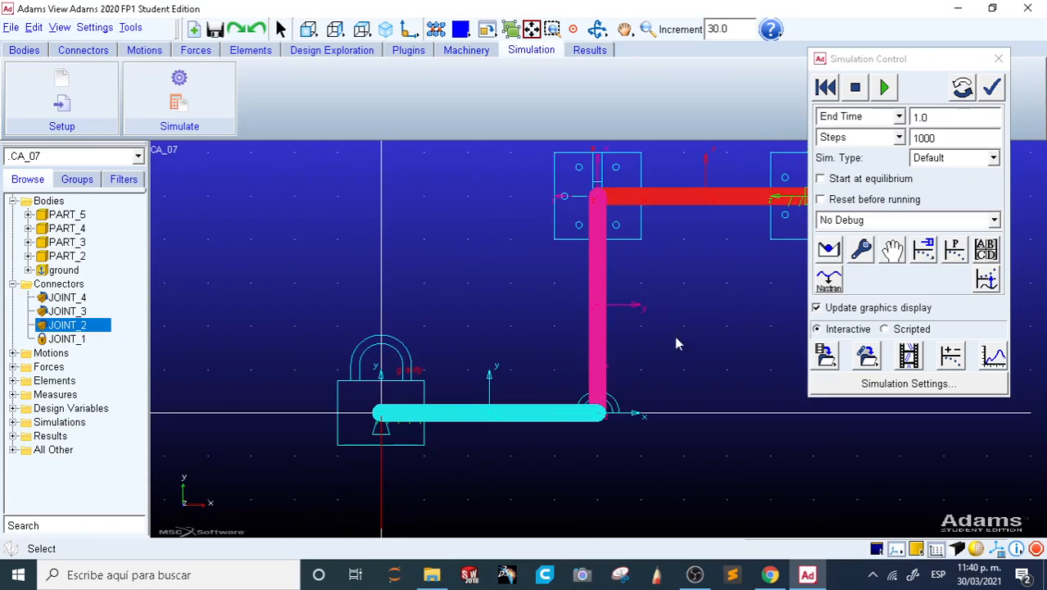
{"action": "left_click", "coordinate": [825, 87]}
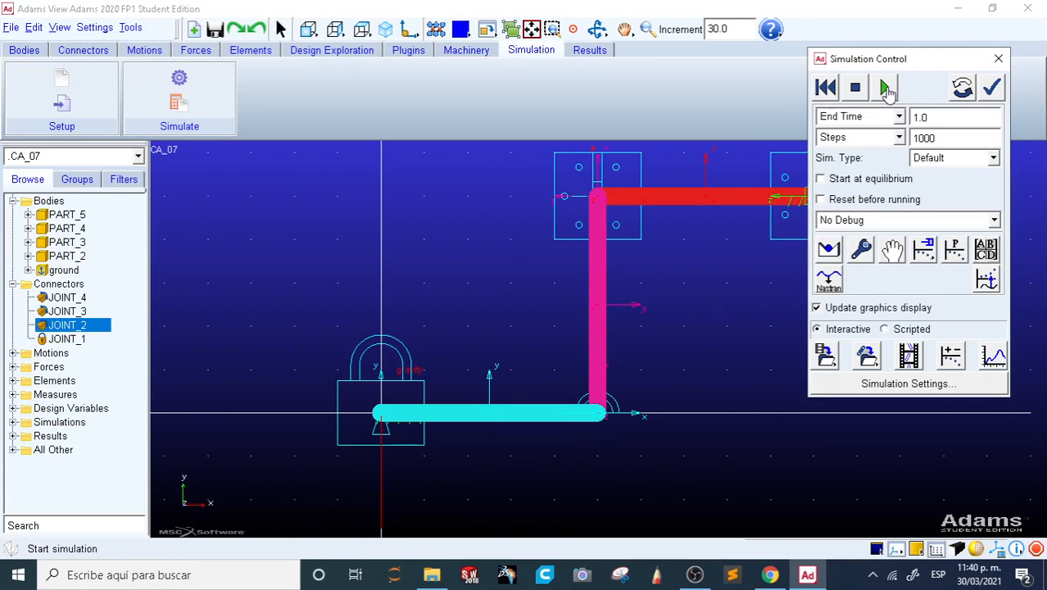
{"action": "left_click", "coordinate": [998, 59]}
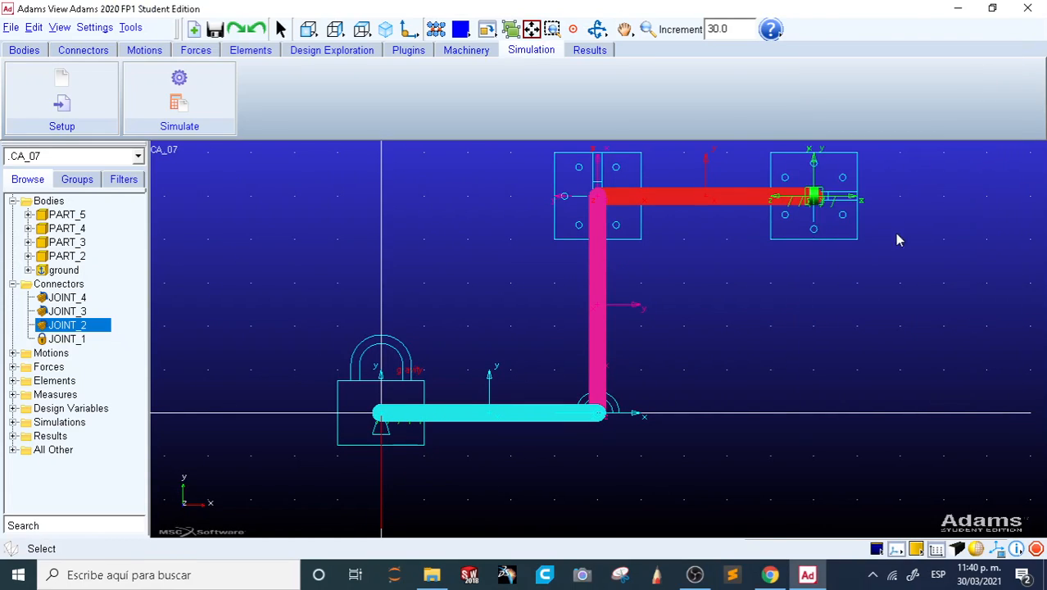
{"action": "key", "text": "shift+i"}
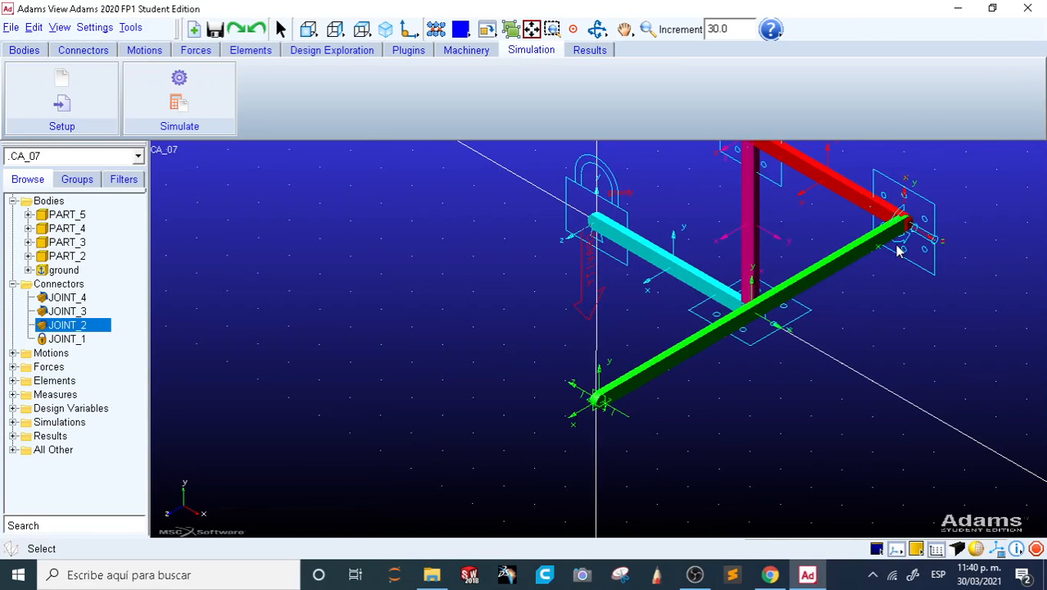
{"action": "key", "text": "ctrl+f"}
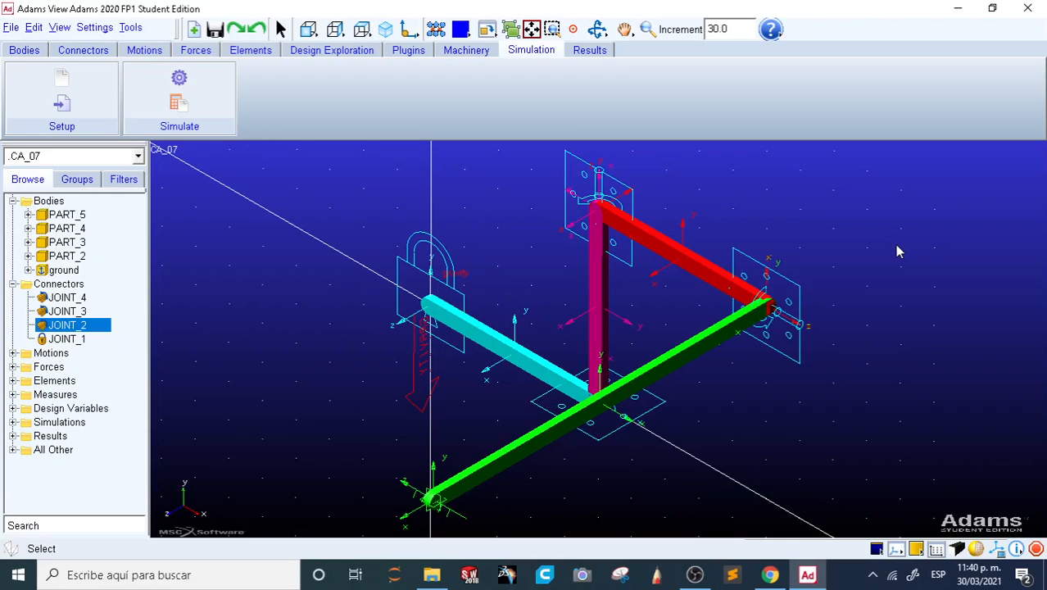
{"action": "key", "text": "shift+f"}
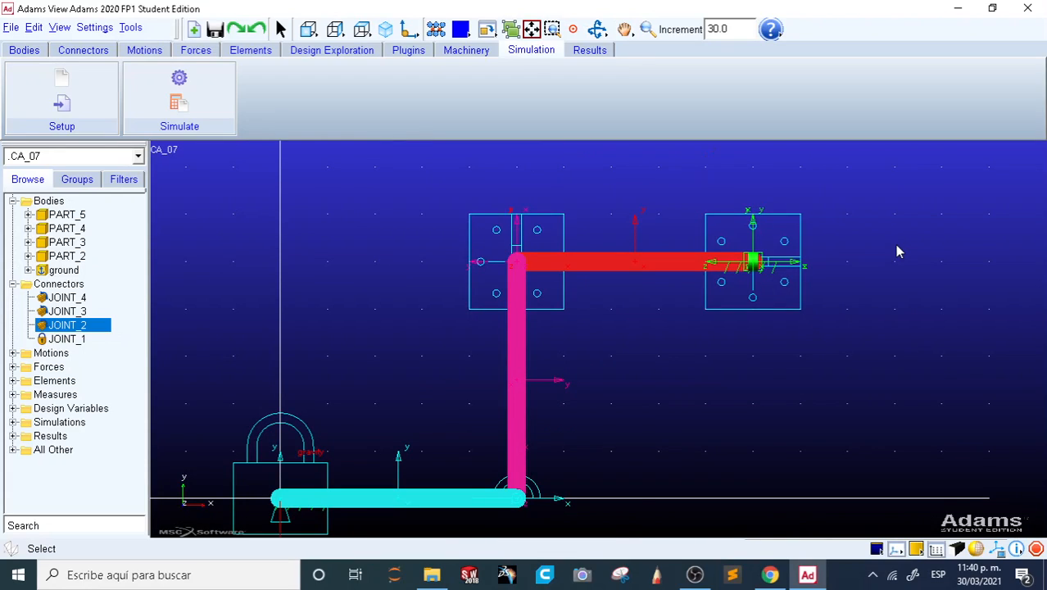
{"action": "key", "text": "f"}
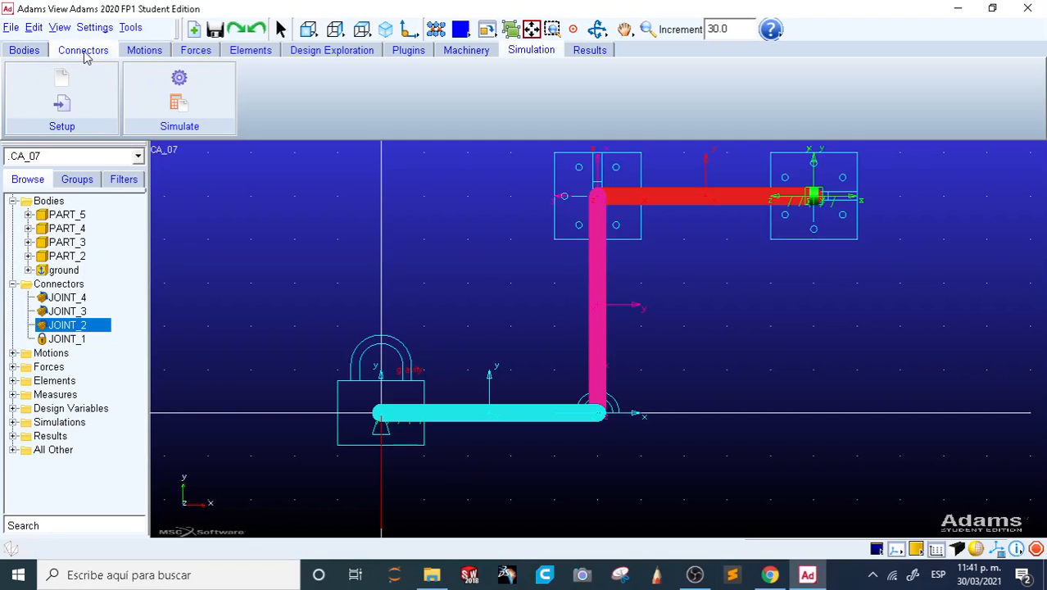
- Create a sphere as a new part with radius 15, centred on the midpoint of the vertical magenta link
{"action": "left_click", "coordinate": [24, 50]}
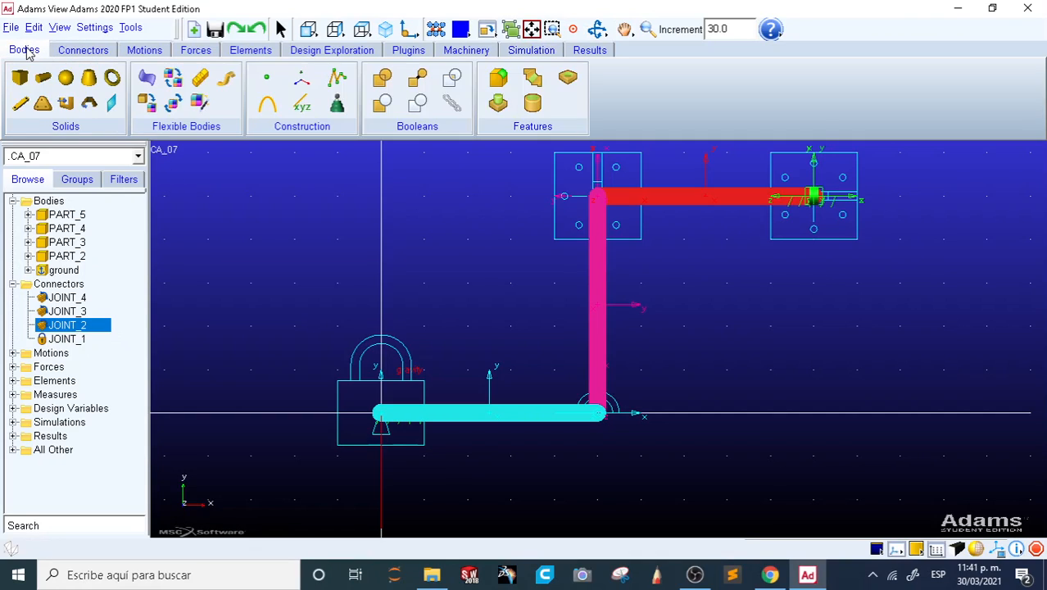
{"action": "left_click", "coordinate": [67, 82]}
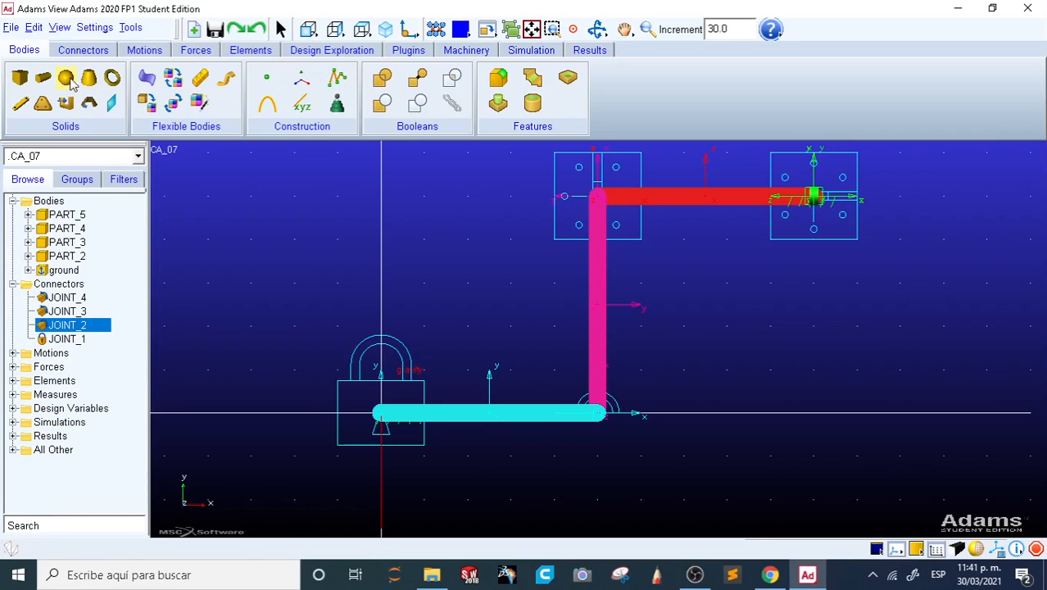
{"action": "left_click", "coordinate": [37, 216]}
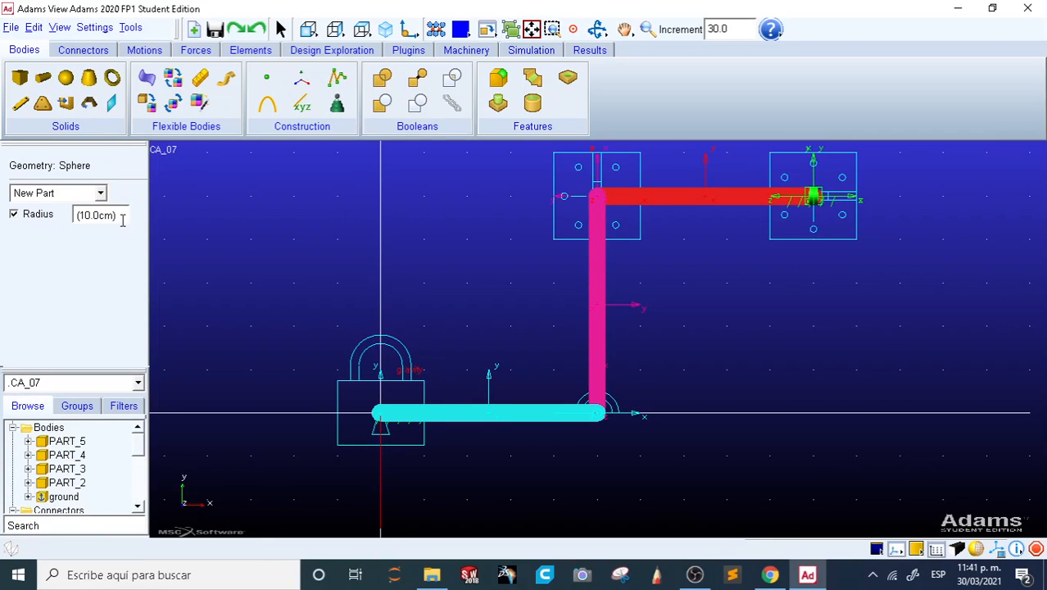
{"action": "left_click_drag", "start_coordinate": [122, 217], "coordinate": [46, 210]}
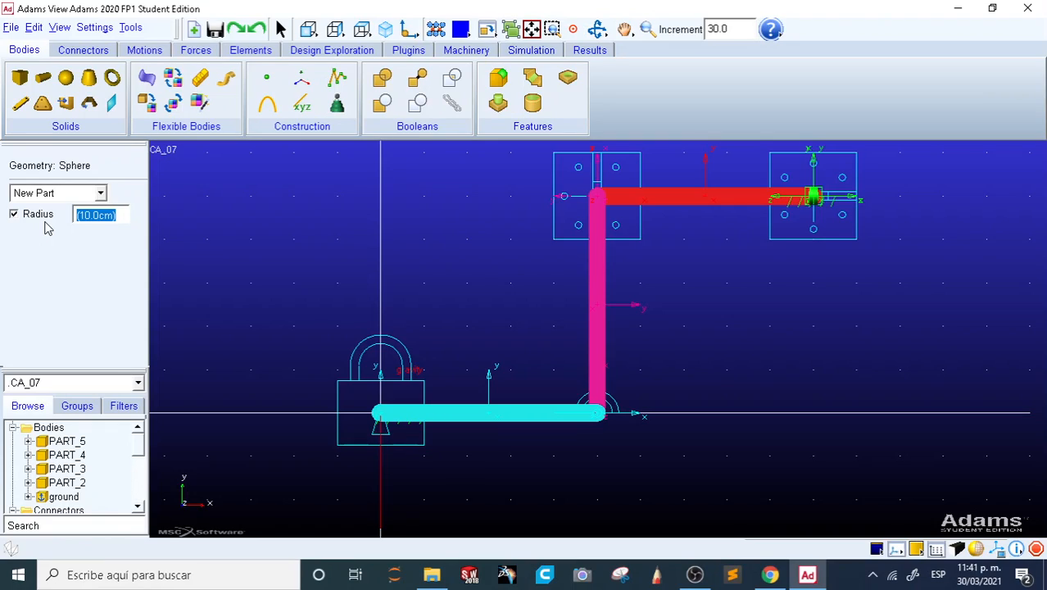
{"action": "type", "text": "15"}
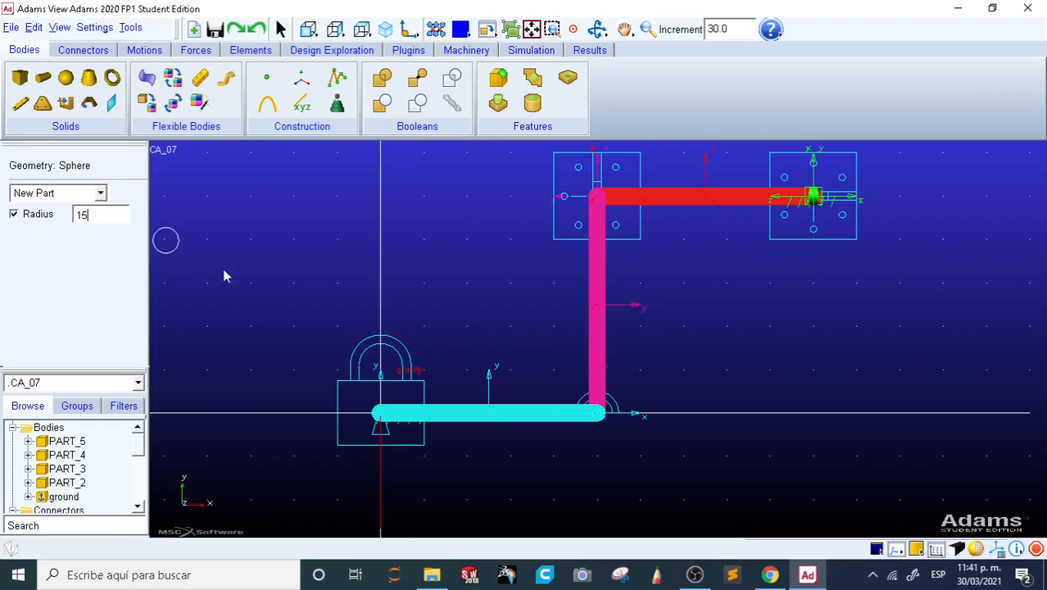
{"action": "left_click", "coordinate": [597, 305]}
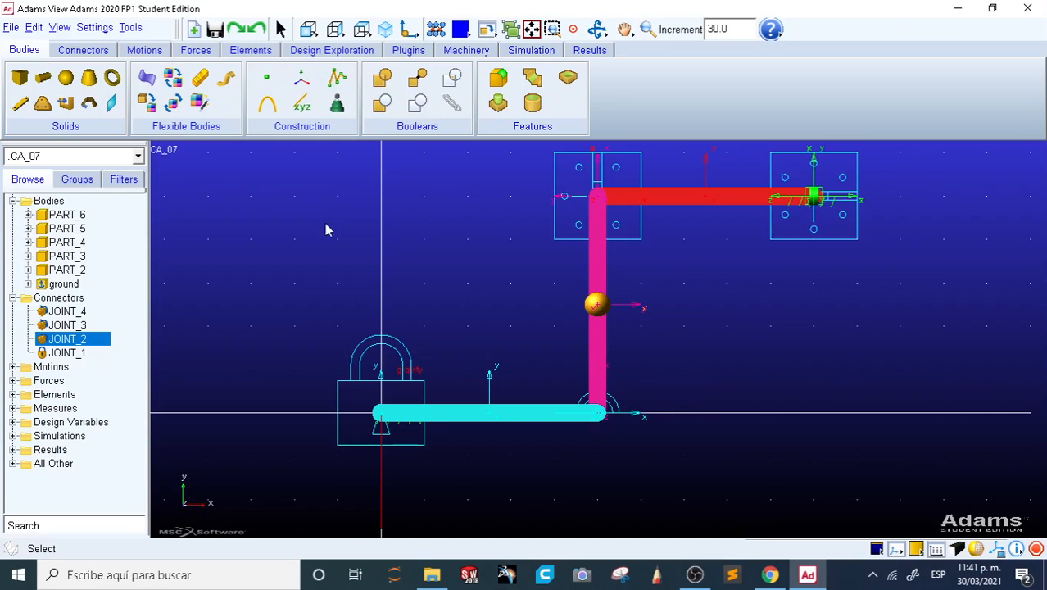
- Start a translational joint using 2 Bodies - 1 Location and Pick Geometry Feature, with PART_6 as first body and PART_3 as second
{"action": "left_click", "coordinate": [90, 51]}
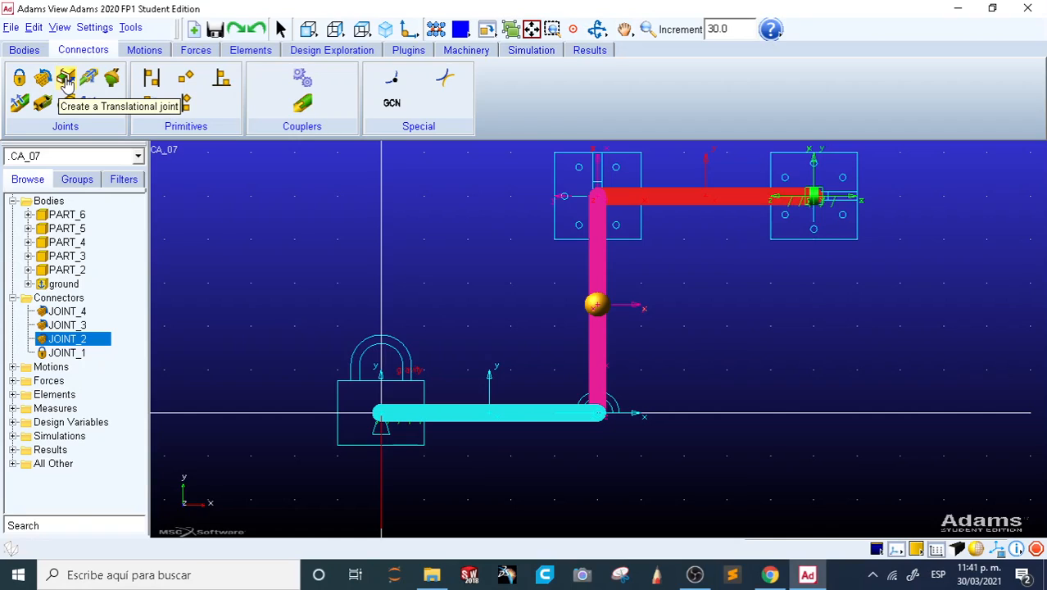
{"action": "left_click", "coordinate": [67, 83]}
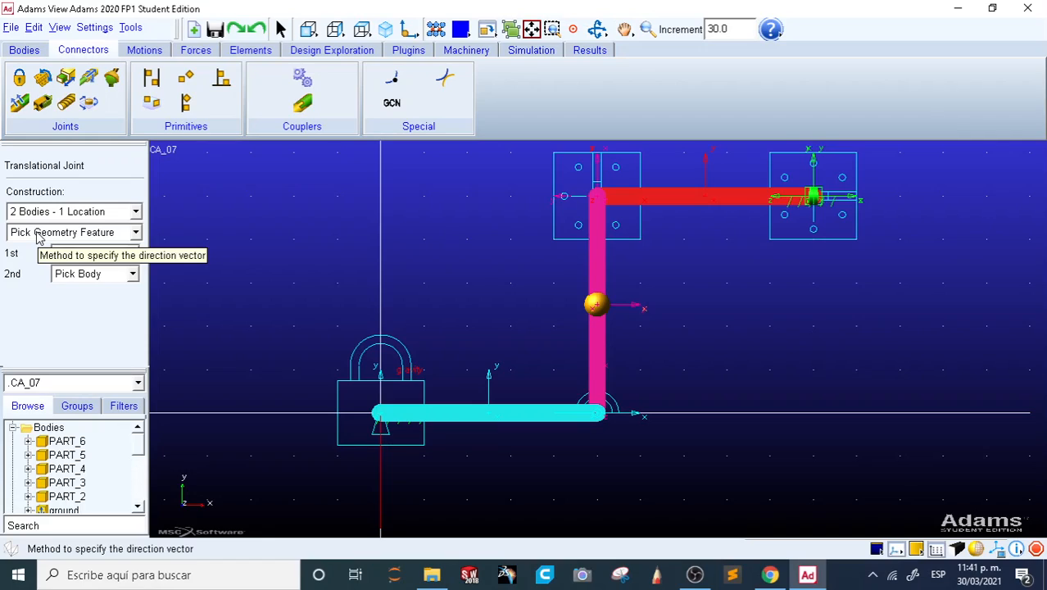
{"action": "right_click", "coordinate": [598, 310]}
{"action": "left_click", "coordinate": [677, 155]}
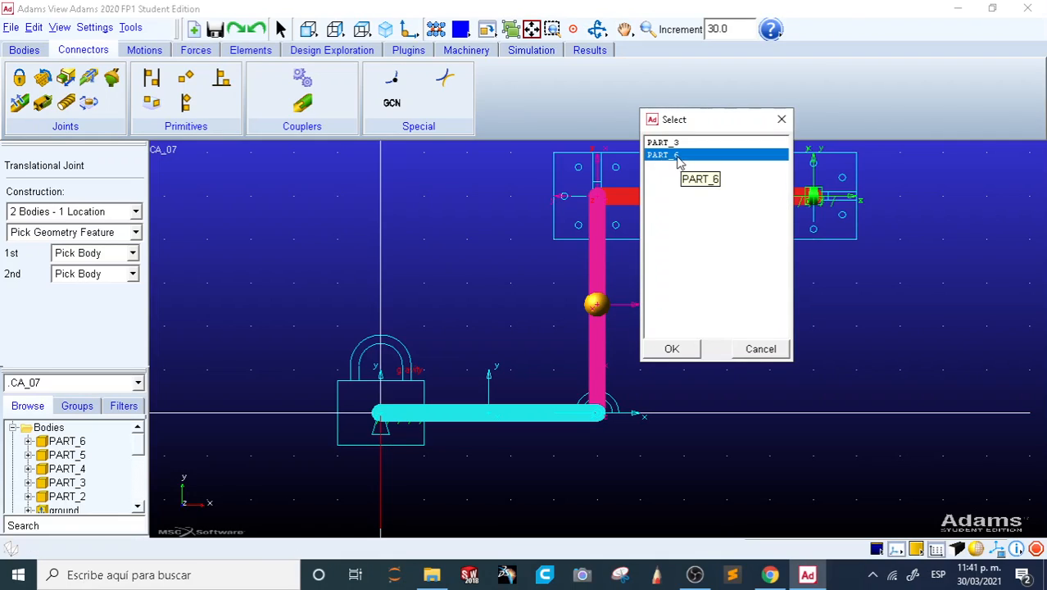
{"action": "left_click", "coordinate": [670, 348]}
{"action": "right_click", "coordinate": [596, 300]}
{"action": "left_click", "coordinate": [660, 142]}
{"action": "left_click", "coordinate": [672, 348]}
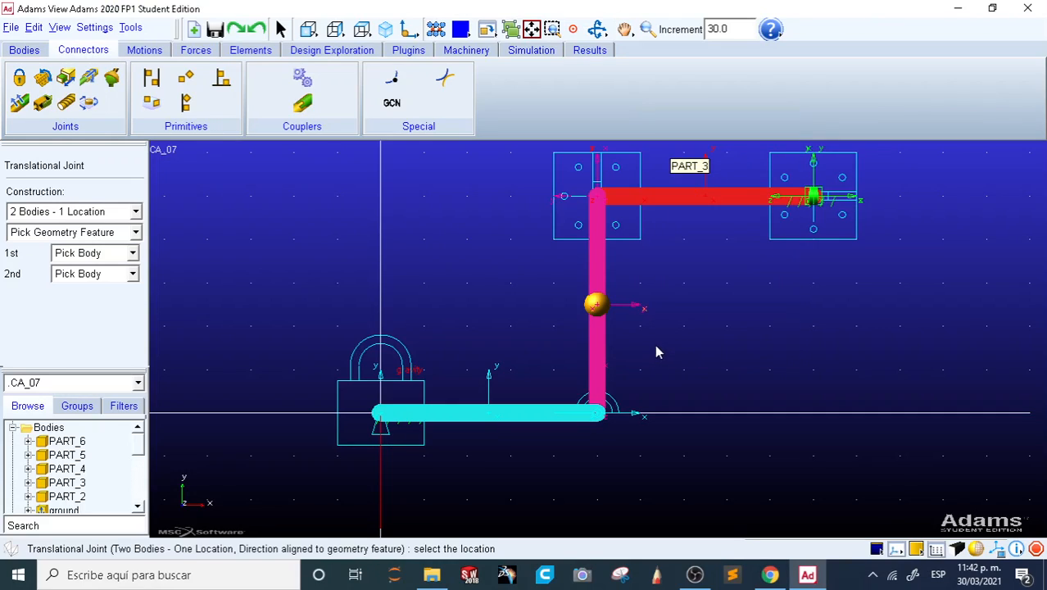
- Locate the translational joint at the sphere's centre and align its direction along the magenta link with PART_3.cm.Z
{"action": "left_click", "coordinate": [598, 303]}
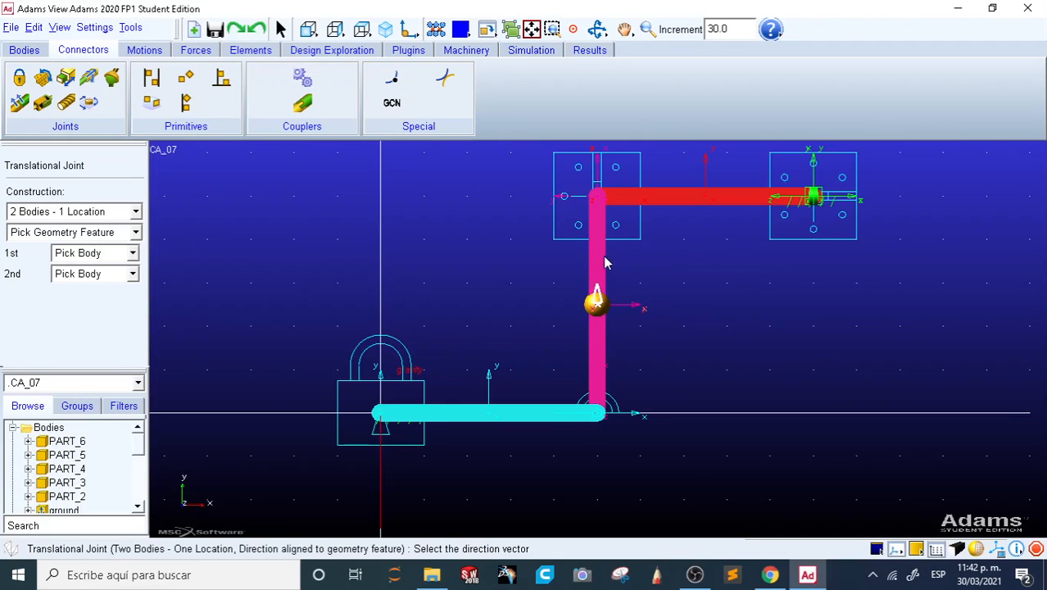
{"action": "right_click", "coordinate": [600, 304]}
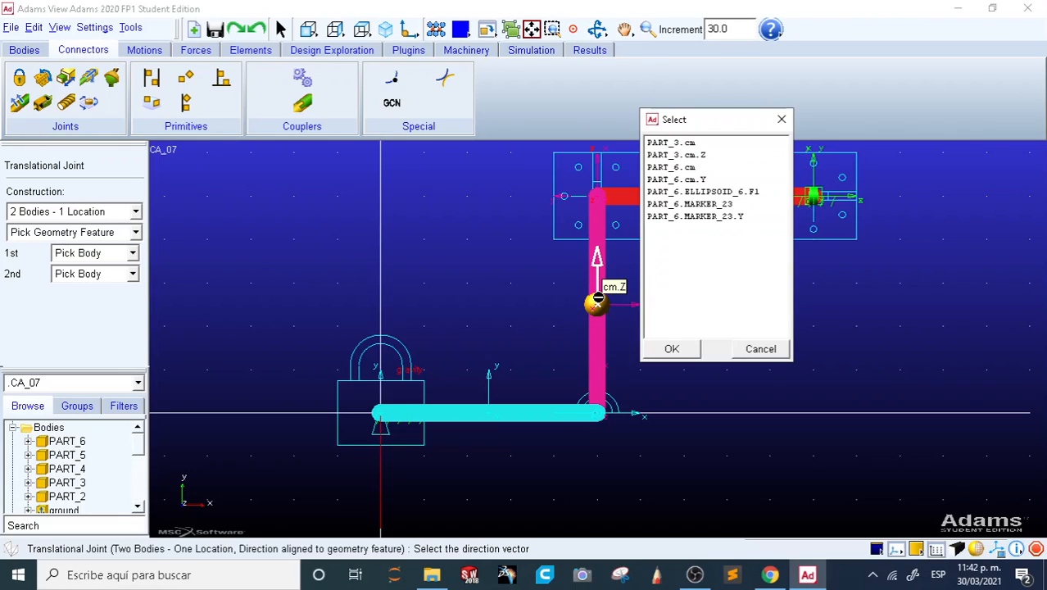
{"action": "left_click", "coordinate": [698, 155]}
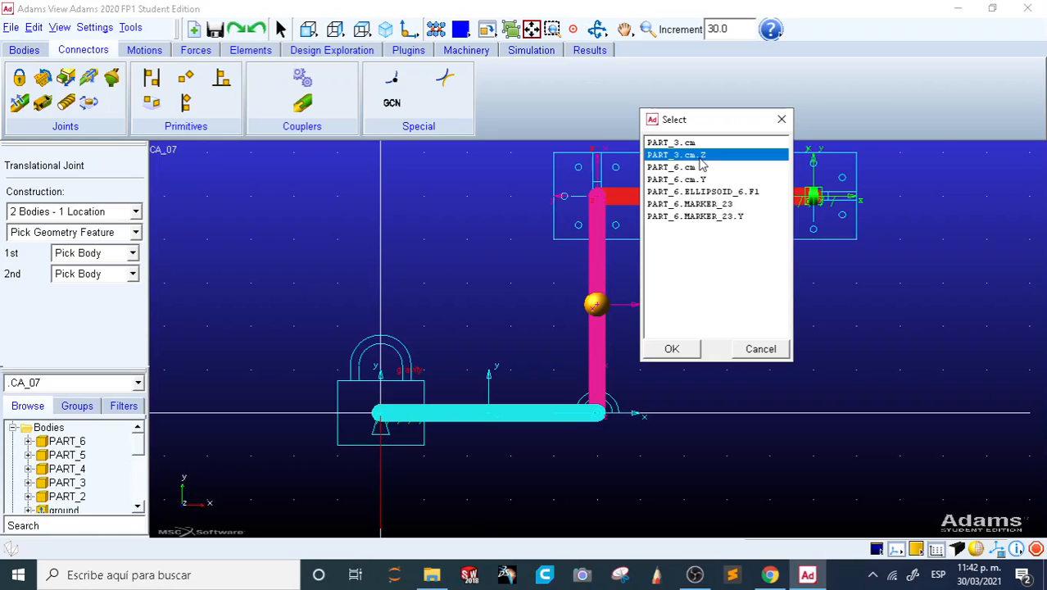
{"action": "left_click", "coordinate": [671, 348]}
- Inspect the translational joint on the sphere from a rotated angle, close up, and in front and isometric views
{"action": "key", "text": "r"}
{"action": "mouse_move", "coordinate": [715, 293]}
{"action": "left_mouse_down"}
{"action": "mouse_move", "coordinate": [540, 289]}
{"action": "mouse_move", "coordinate": [423, 306]}
{"action": "mouse_move", "coordinate": [841, 273]}
{"action": "mouse_move", "coordinate": [714, 316]}
{"action": "mouse_move", "coordinate": [860, 257]}
{"action": "mouse_move", "coordinate": [722, 311]}
{"action": "mouse_move", "coordinate": [731, 293]}
{"action": "left_mouse_up"}
{"action": "key", "text": "shift+f"}
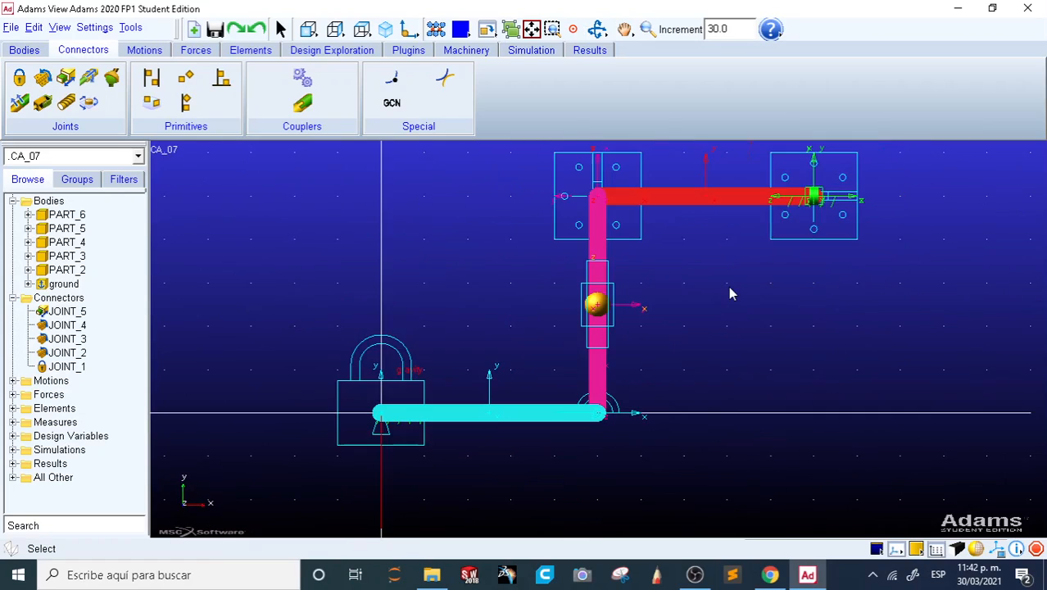
{"action": "key", "text": "w"}
{"action": "left_click_drag", "start_coordinate": [532, 250], "coordinate": [659, 372]}
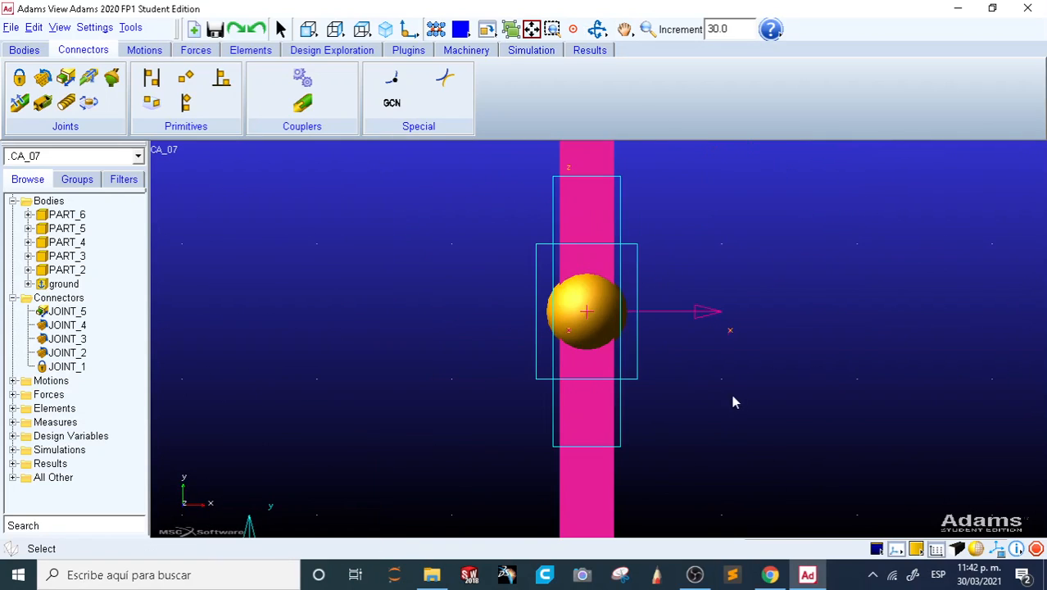
{"action": "key", "text": "shift+i"}
{"action": "key", "text": "f"}
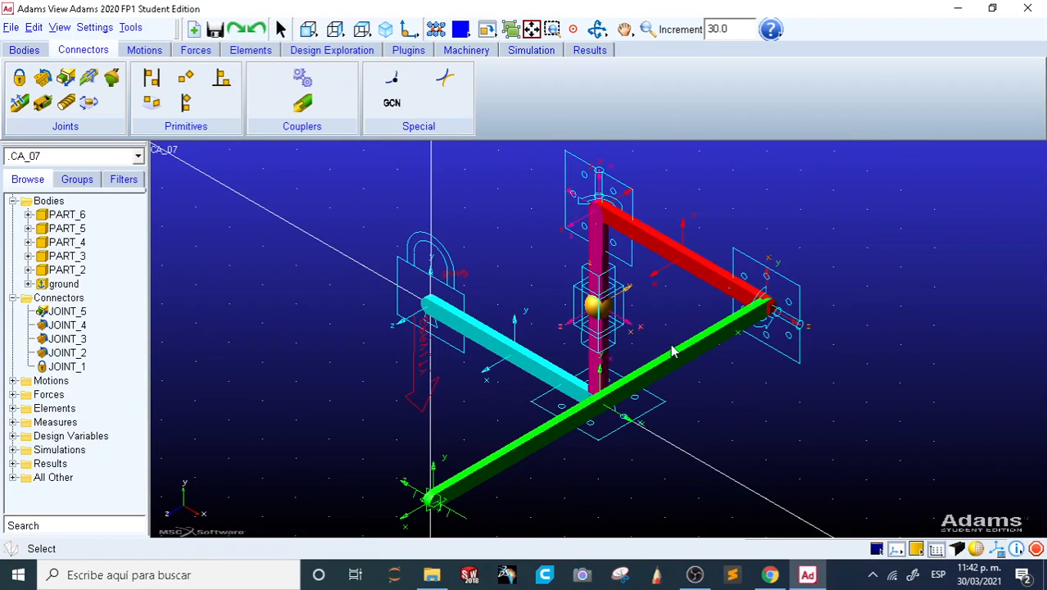
{"action": "key", "text": "shift+f"}
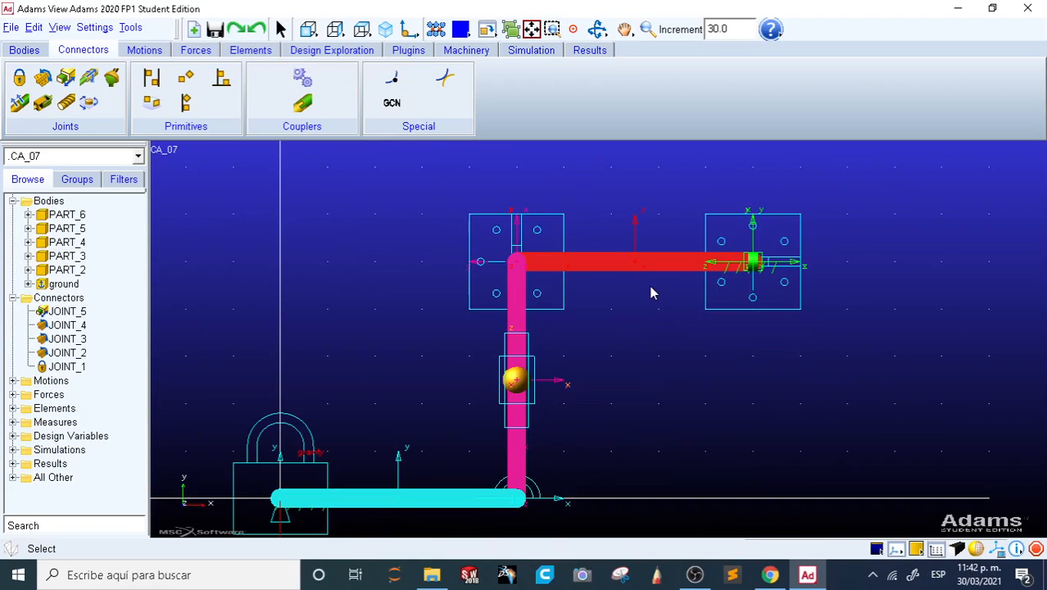
{"action": "key", "text": "shift+i"}
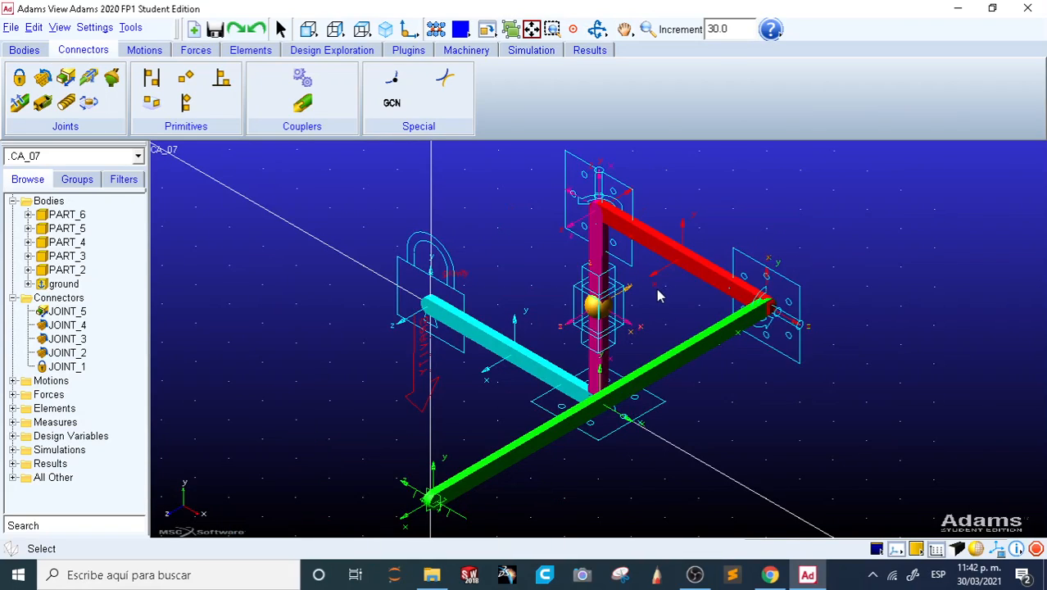
- Simulate the mechanism with the sliding sphere twice in isometric view, using end time 1.0 and 1000 steps, resetting the model after each run
{"action": "left_click", "coordinate": [532, 50]}
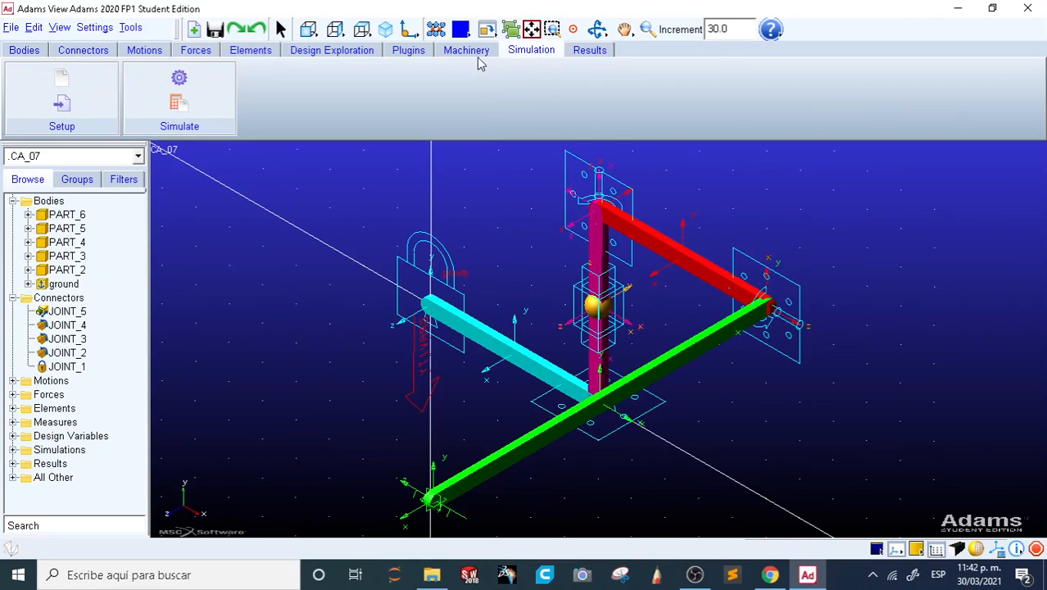
{"action": "left_click", "coordinate": [215, 84]}
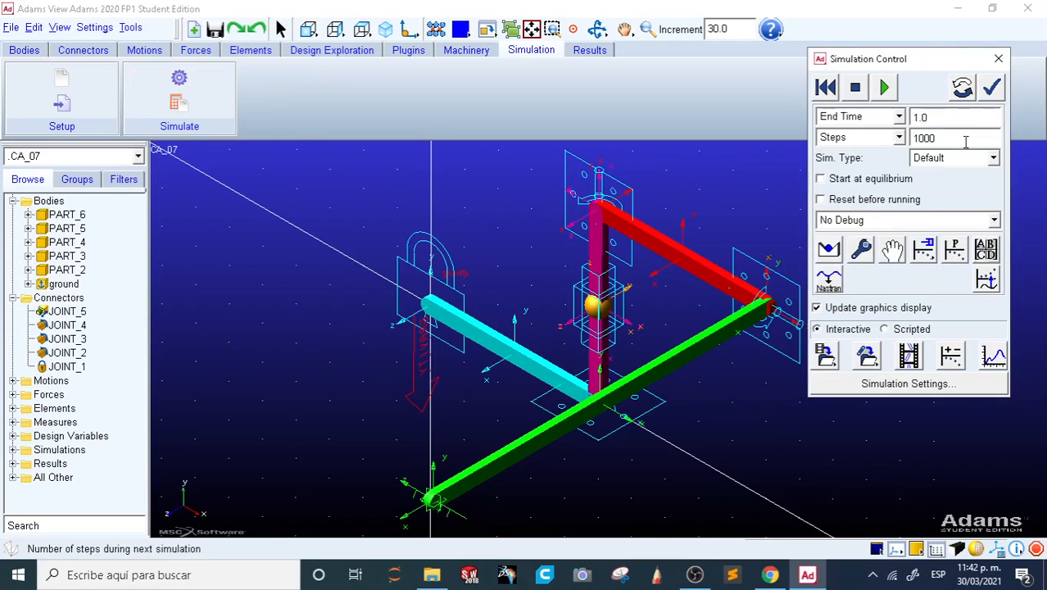
{"action": "left_click", "coordinate": [882, 87]}
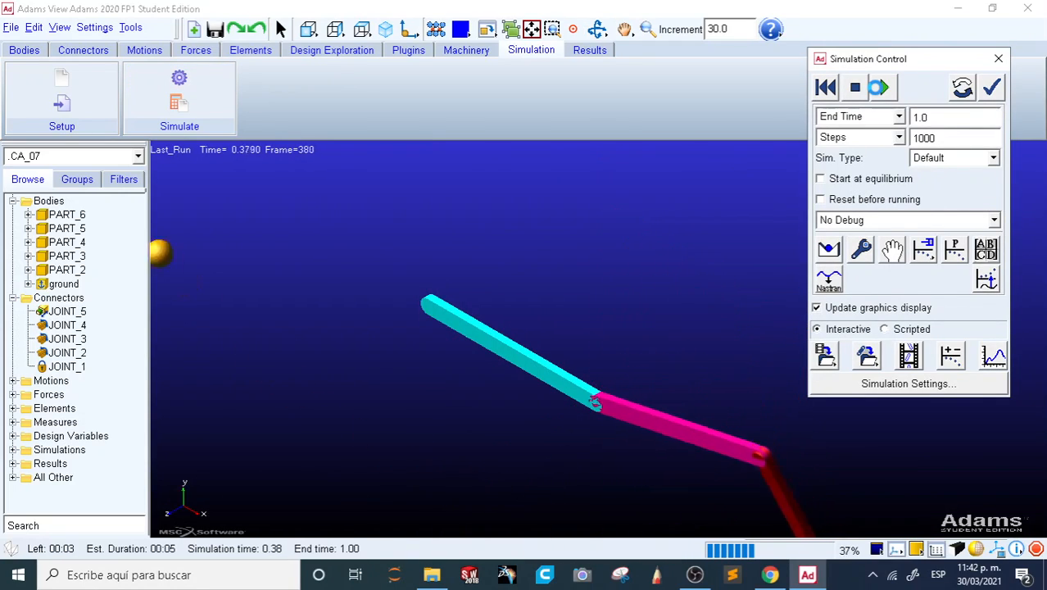
{"action": "left_click", "coordinate": [824, 88]}
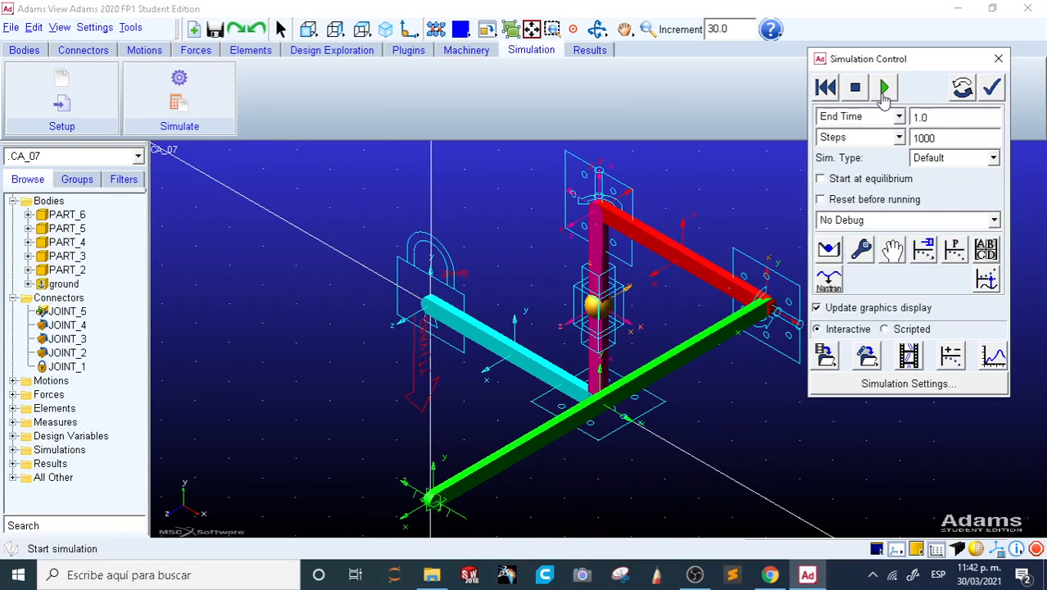
{"action": "left_click", "coordinate": [882, 92]}
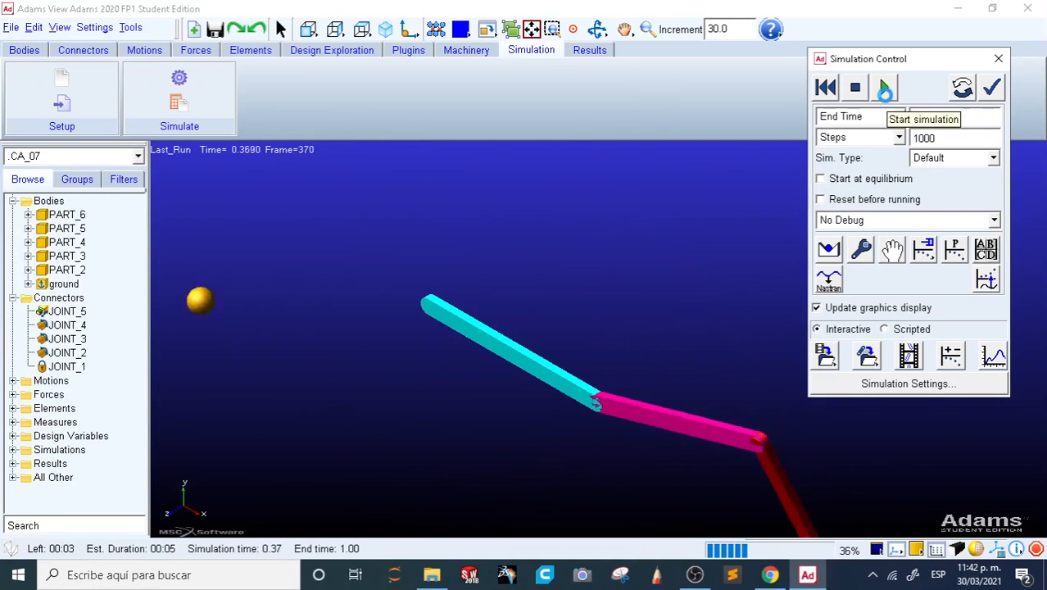
{"action": "left_click", "coordinate": [824, 90]}
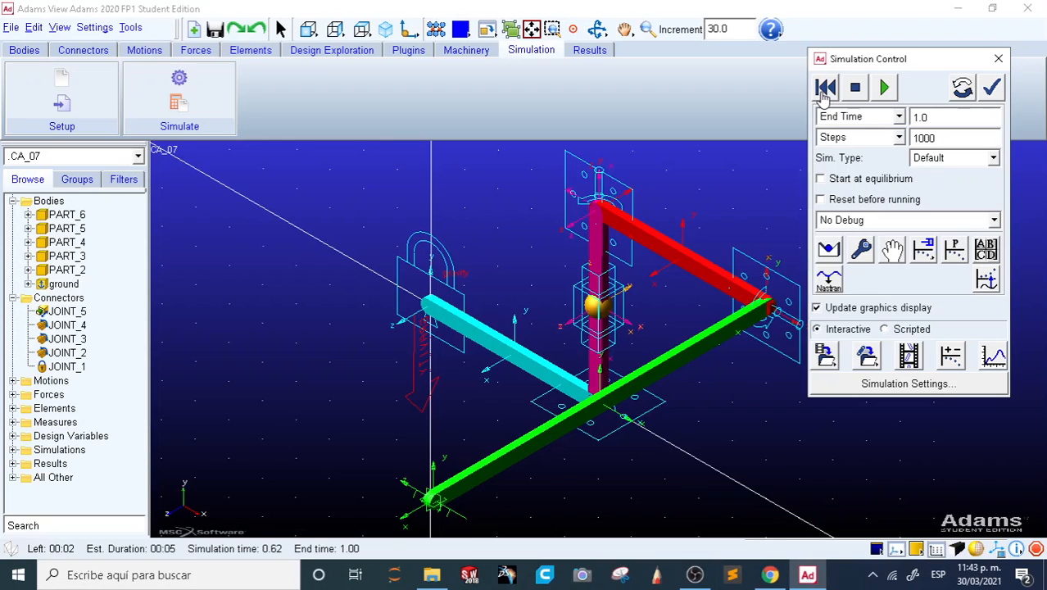
- Simulate the mechanism with the single sliding sphere once more in isometric view and reset the model to its input configuration
{"action": "left_click", "coordinate": [824, 89]}
{"action": "left_click", "coordinate": [883, 87]}
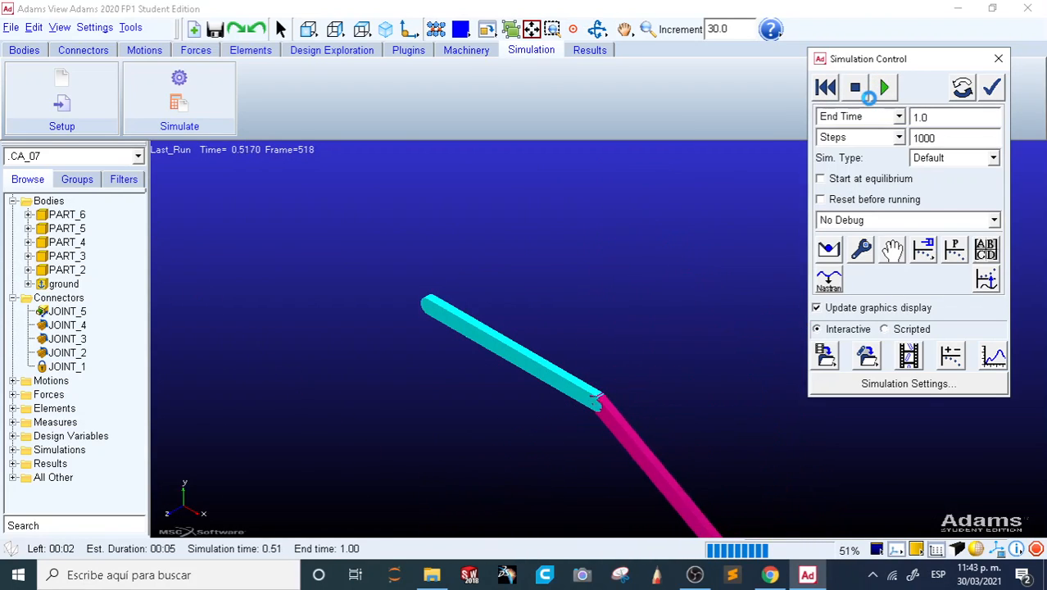
{"action": "left_click", "coordinate": [827, 89]}
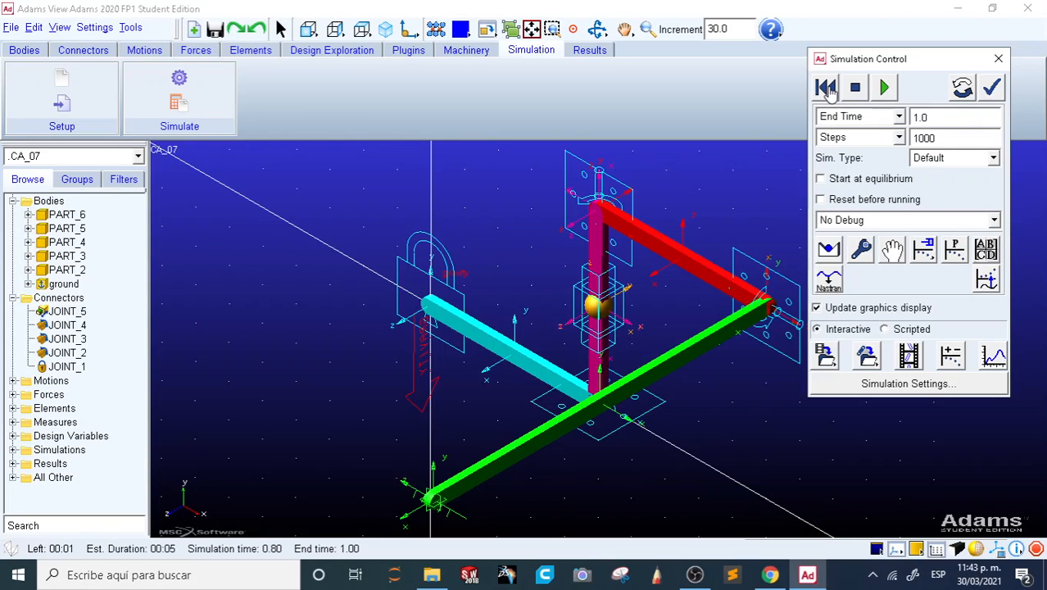
{"action": "left_click", "coordinate": [826, 88]}
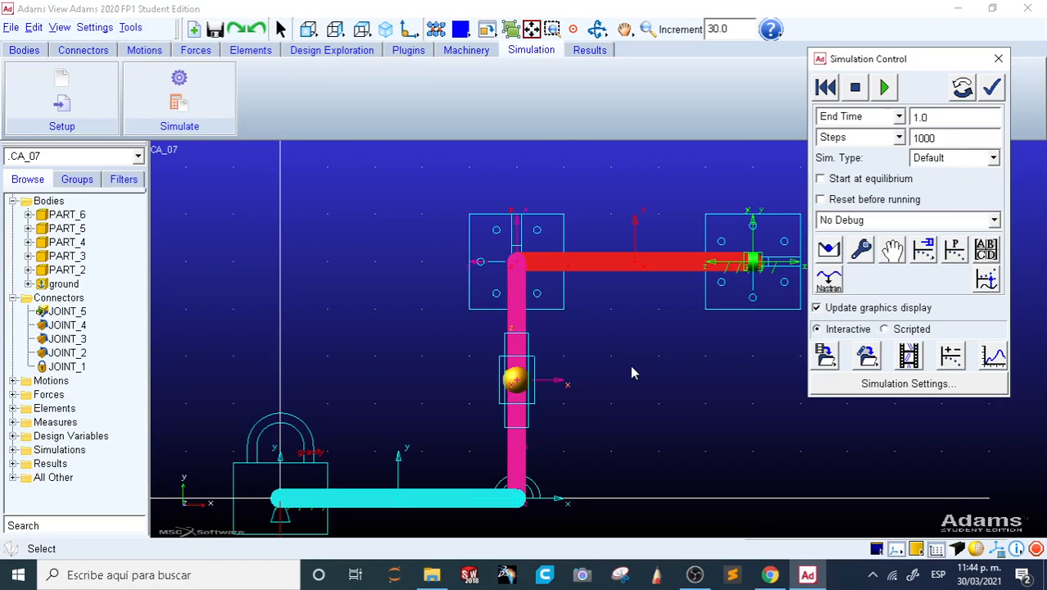
- Create a sphere of radius 15 as a new part at the red link's centre of mass, PART_4.cm
{"action": "left_click", "coordinate": [83, 50]}
{"action": "left_click", "coordinate": [24, 50]}
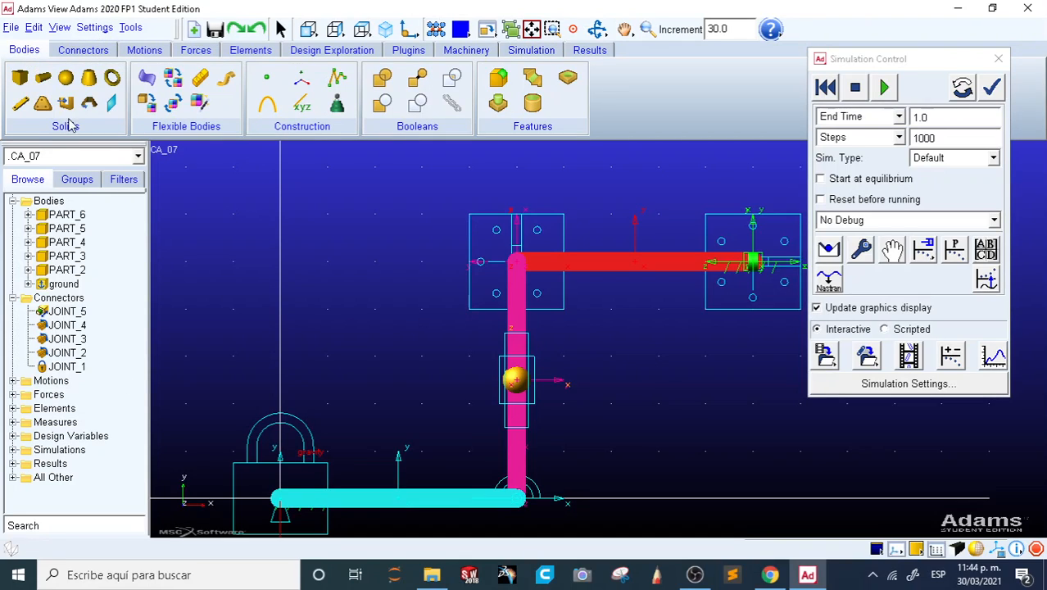
{"action": "left_click", "coordinate": [66, 77]}
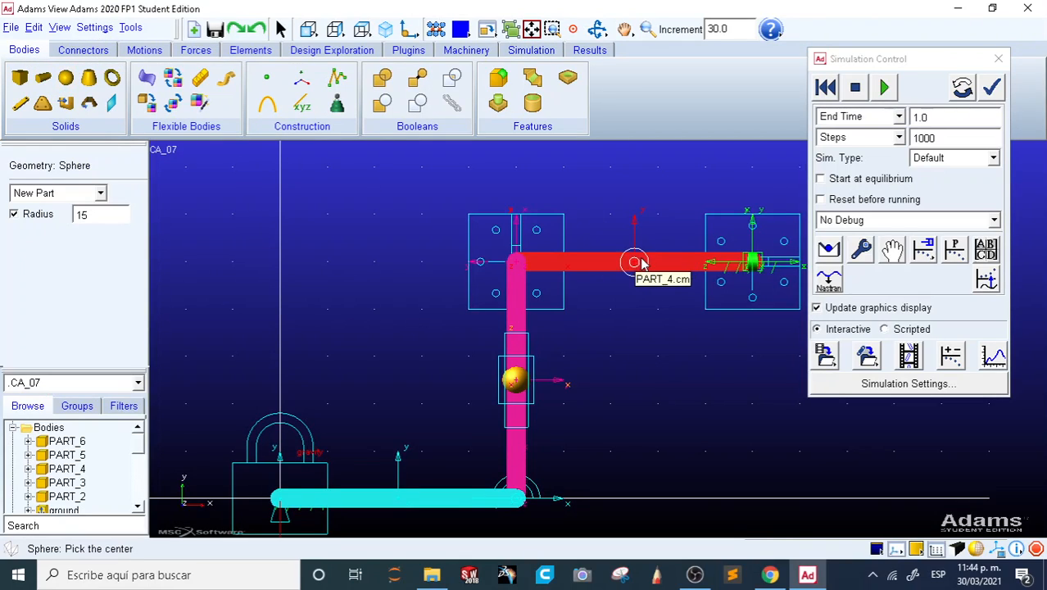
{"action": "left_click", "coordinate": [635, 263]}
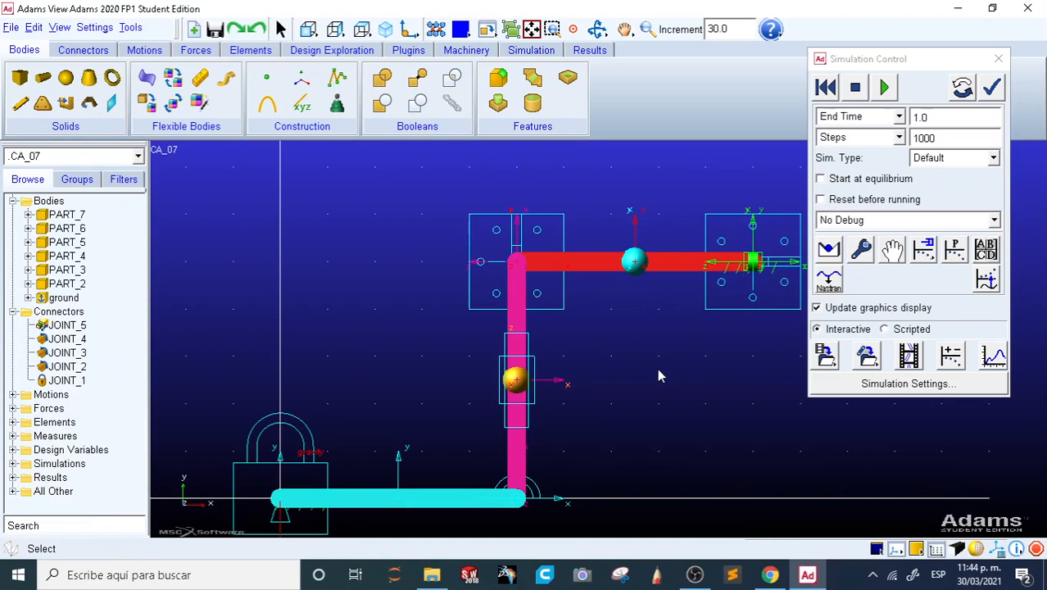
- Start a translational joint using 2 Bodies - 1 Location and Pick Geometry Feature, with PART_7 as first body and PART_4 as second
{"action": "left_click", "coordinate": [82, 50]}
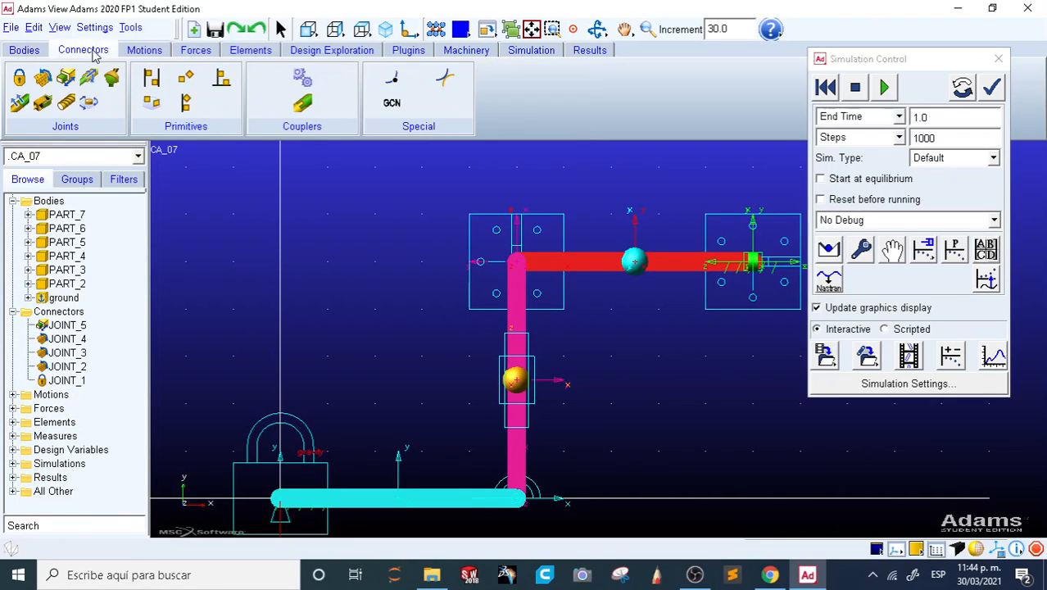
{"action": "left_click", "coordinate": [68, 79]}
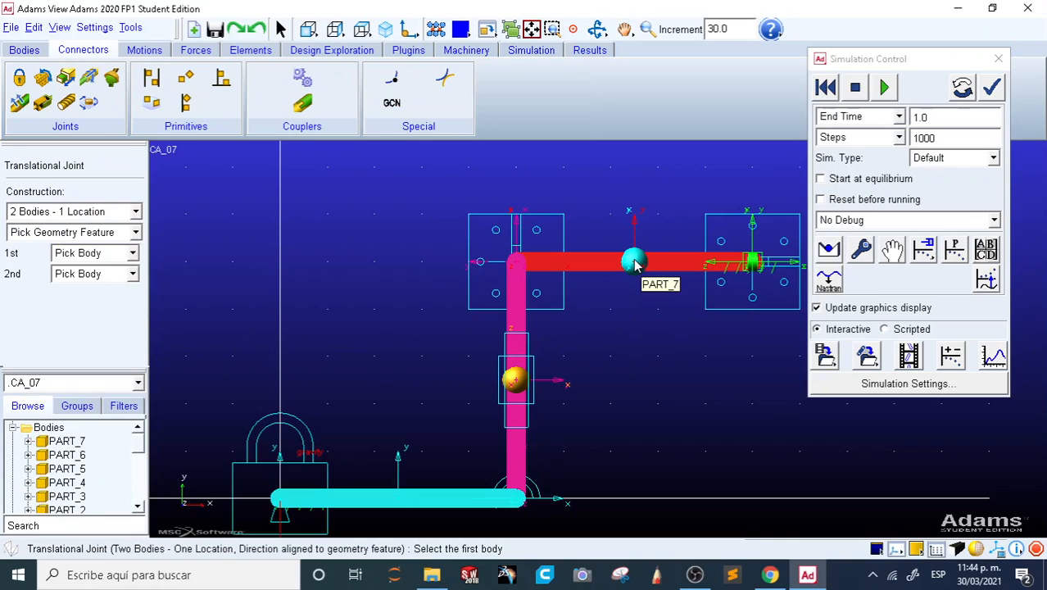
{"action": "right_click", "coordinate": [635, 263]}
{"action": "left_click", "coordinate": [677, 155]}
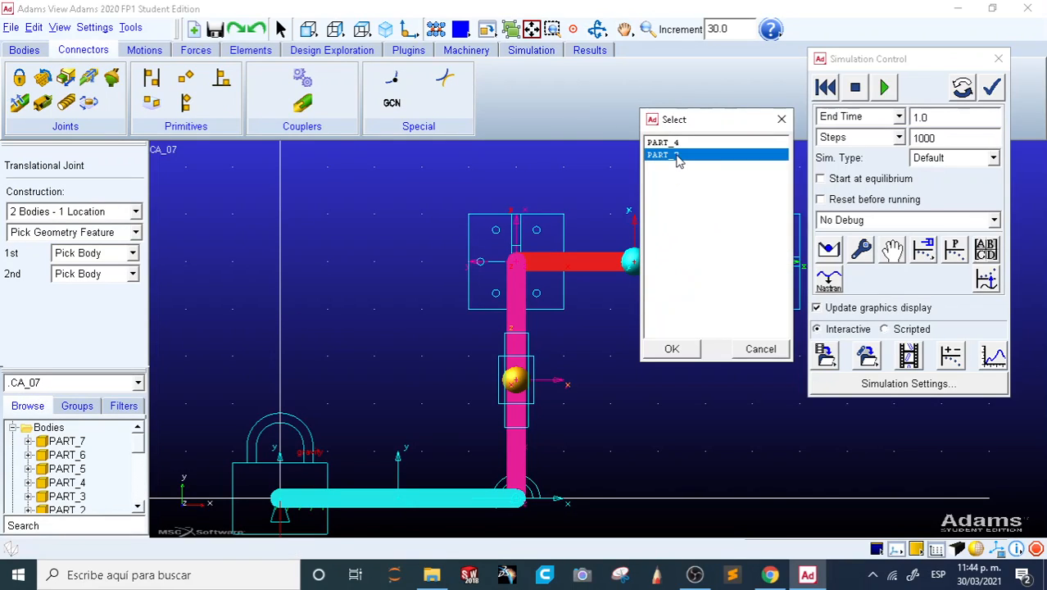
{"action": "left_click", "coordinate": [673, 347]}
{"action": "right_click", "coordinate": [695, 262]}
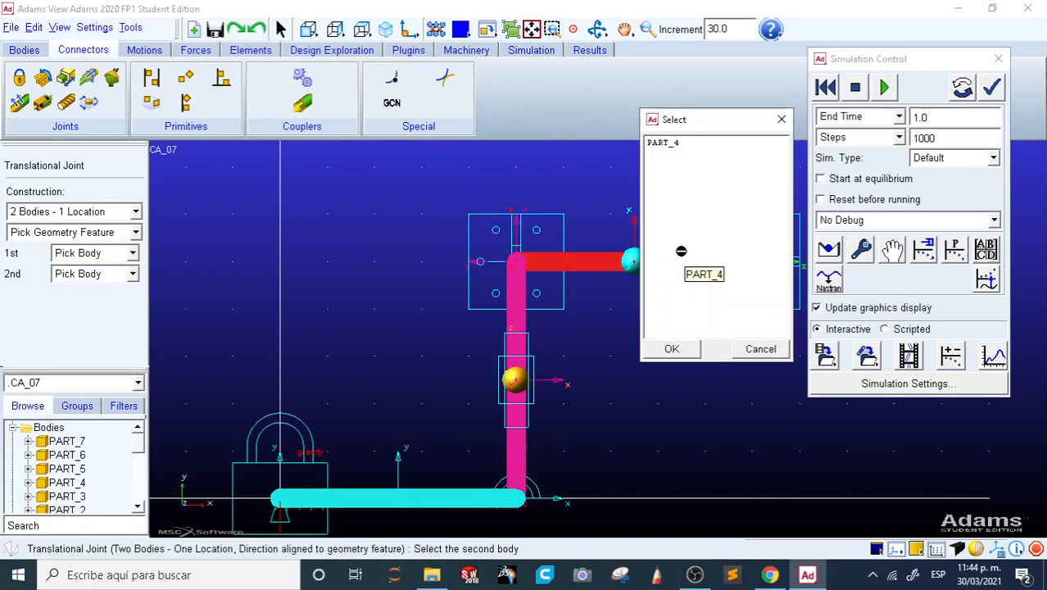
{"action": "left_click", "coordinate": [676, 147]}
{"action": "left_click", "coordinate": [673, 349]}
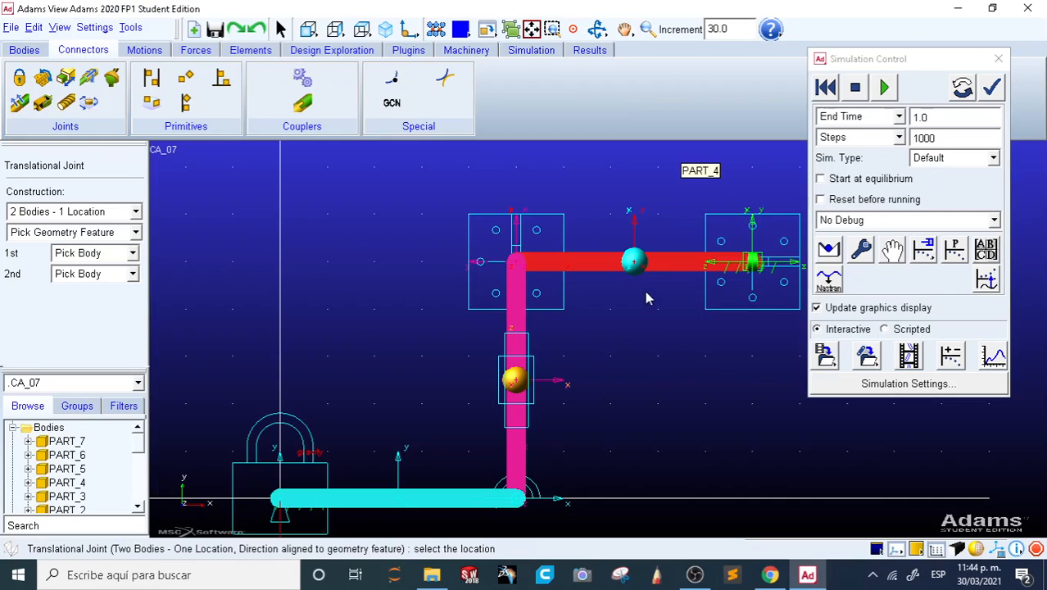
- Locate the translational joint at the cyan sphere's centre and align its direction along the red link with PART_7.cm.Z
{"action": "left_click", "coordinate": [637, 264]}
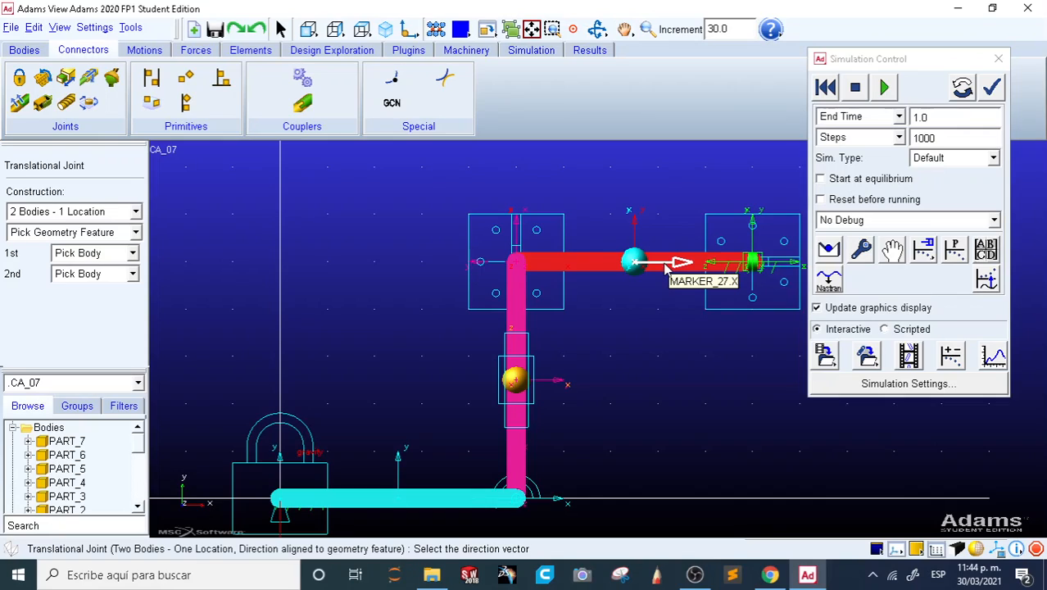
{"action": "right_click", "coordinate": [650, 271]}
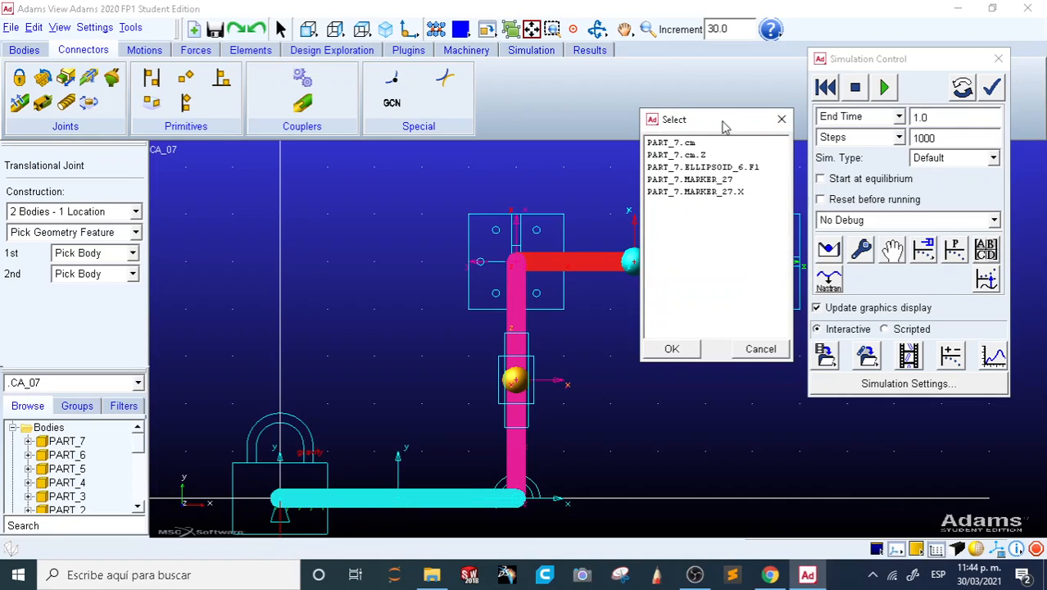
{"action": "left_click_drag", "start_coordinate": [721, 121], "coordinate": [918, 105]}
{"action": "left_click", "coordinate": [904, 137]}
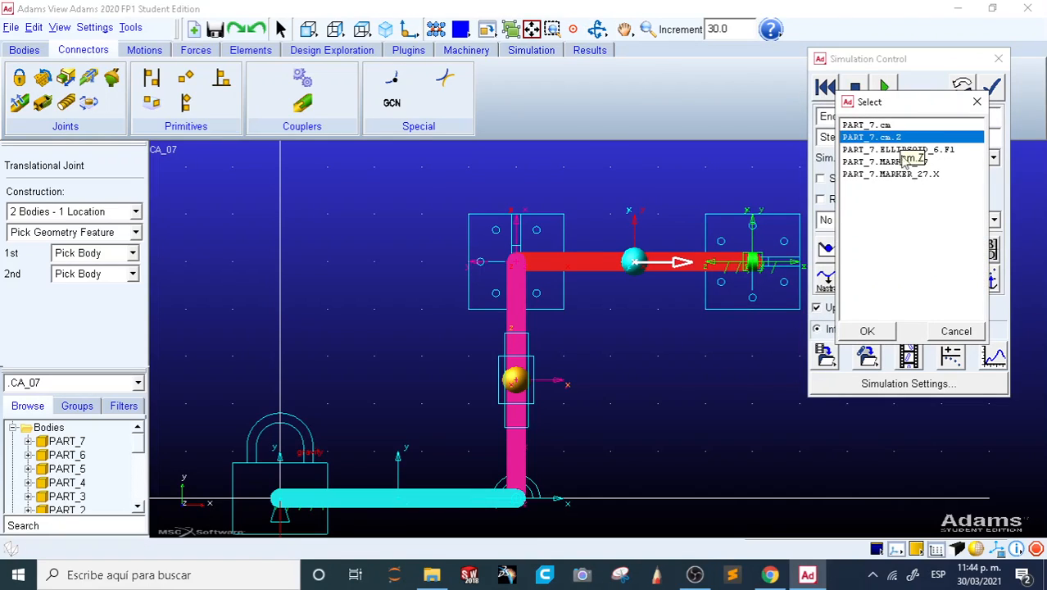
{"action": "left_click", "coordinate": [866, 331]}
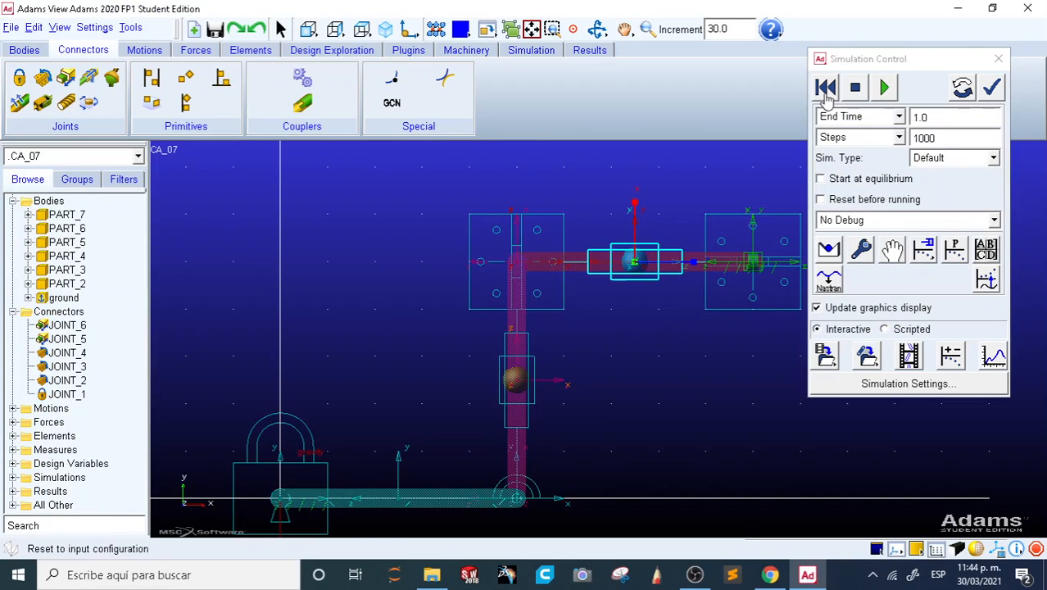
- Simulate the mechanism with both sliding spheres three times from a rotated angle, resetting the model after each run
{"action": "key", "text": "r"}
{"action": "left_click_drag", "start_coordinate": [657, 222], "coordinate": [702, 223]}
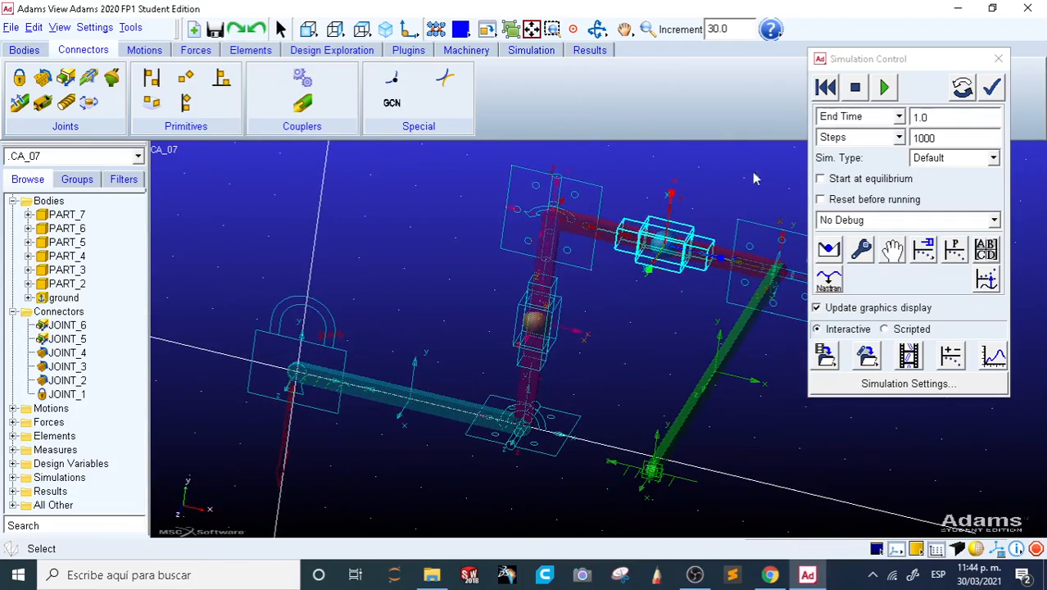
{"action": "left_click", "coordinate": [885, 86]}
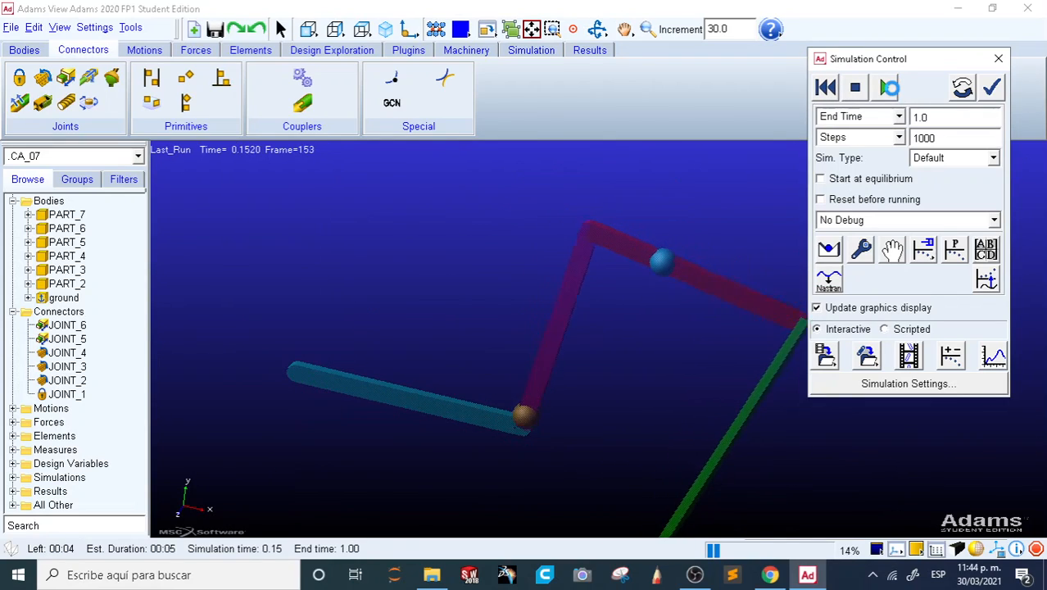
{"action": "left_click", "coordinate": [826, 89]}
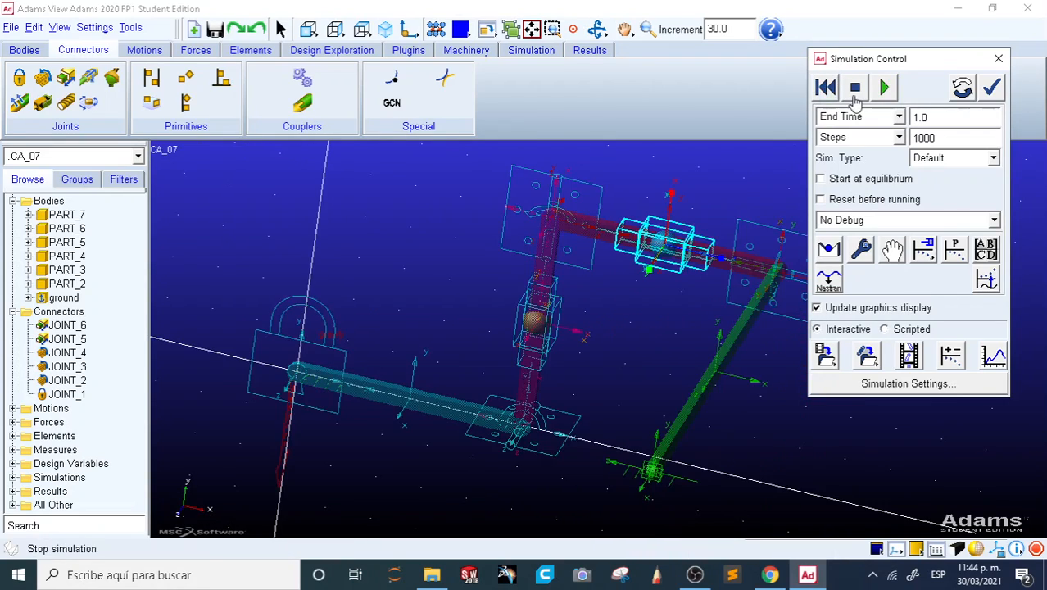
{"action": "left_click", "coordinate": [884, 87]}
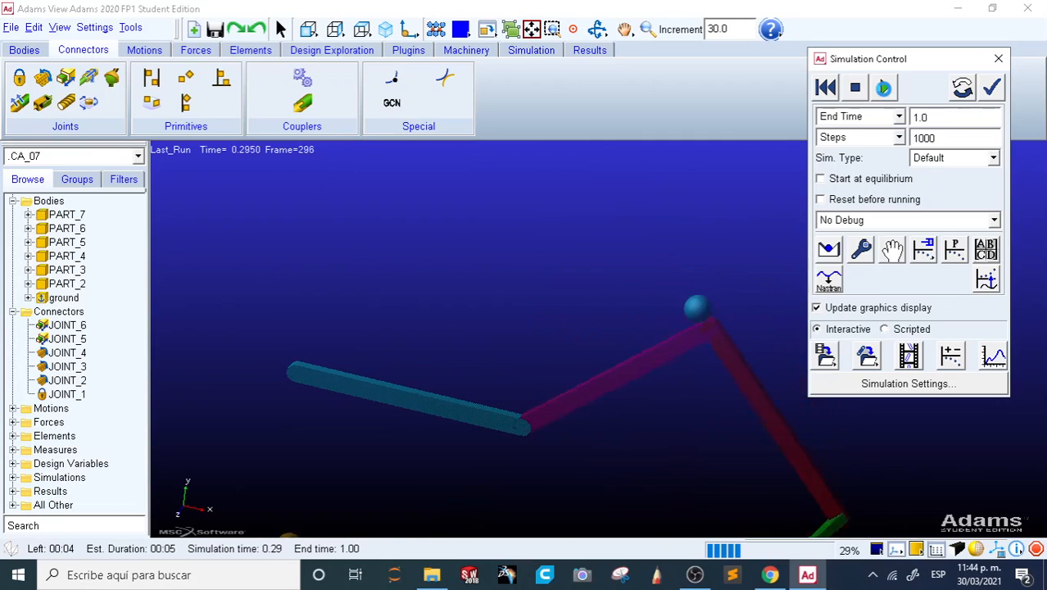
{"action": "left_click", "coordinate": [827, 90]}
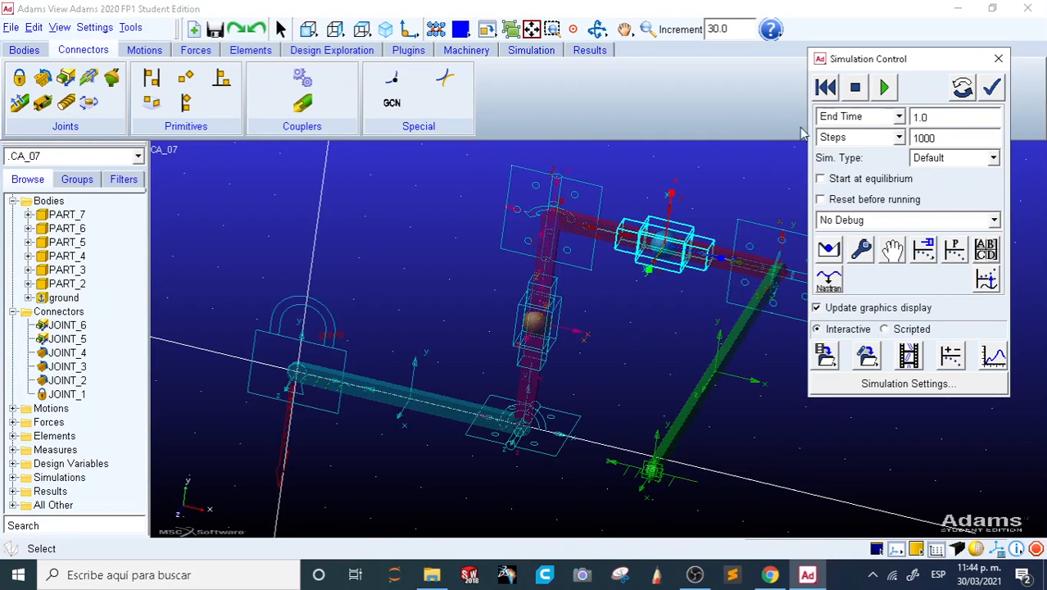
{"action": "left_click", "coordinate": [884, 85]}
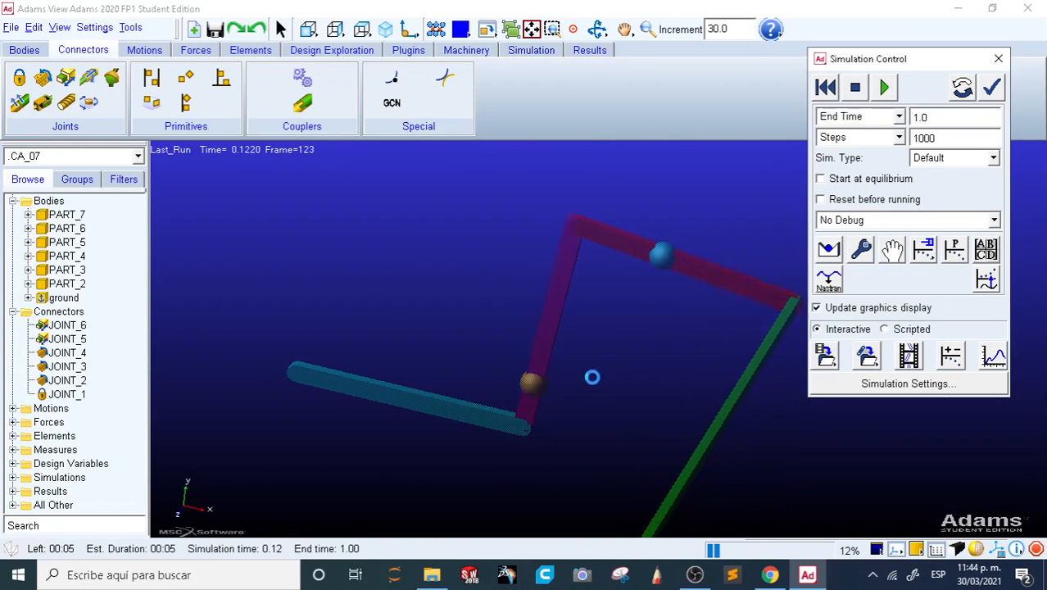
{"action": "left_click", "coordinate": [826, 87]}
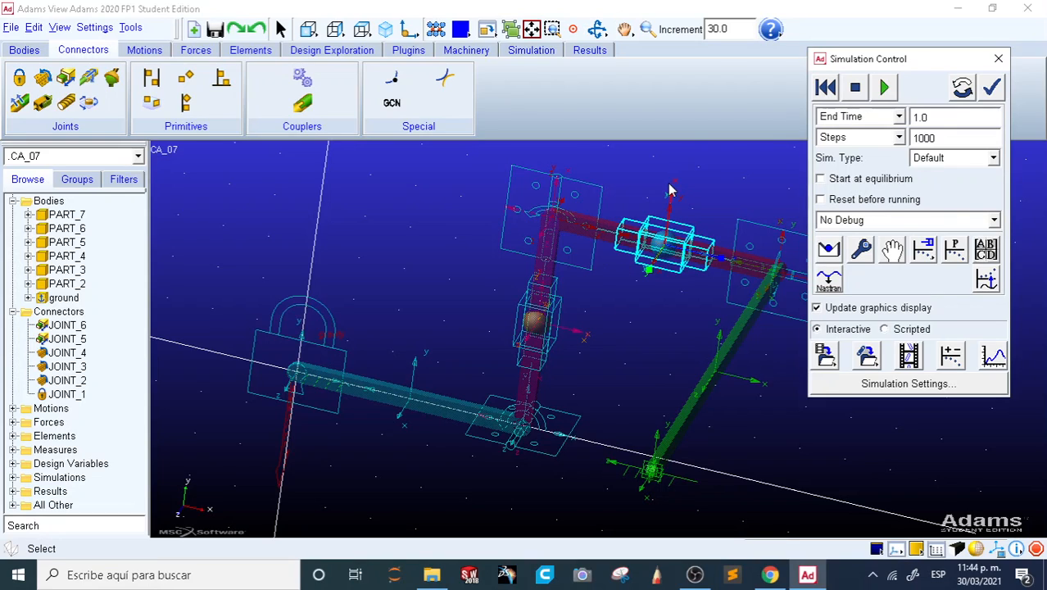
- Simulate the two sliding spheres in isometric view, stopping the run partway and resetting the model
{"action": "key", "text": "shift+i"}
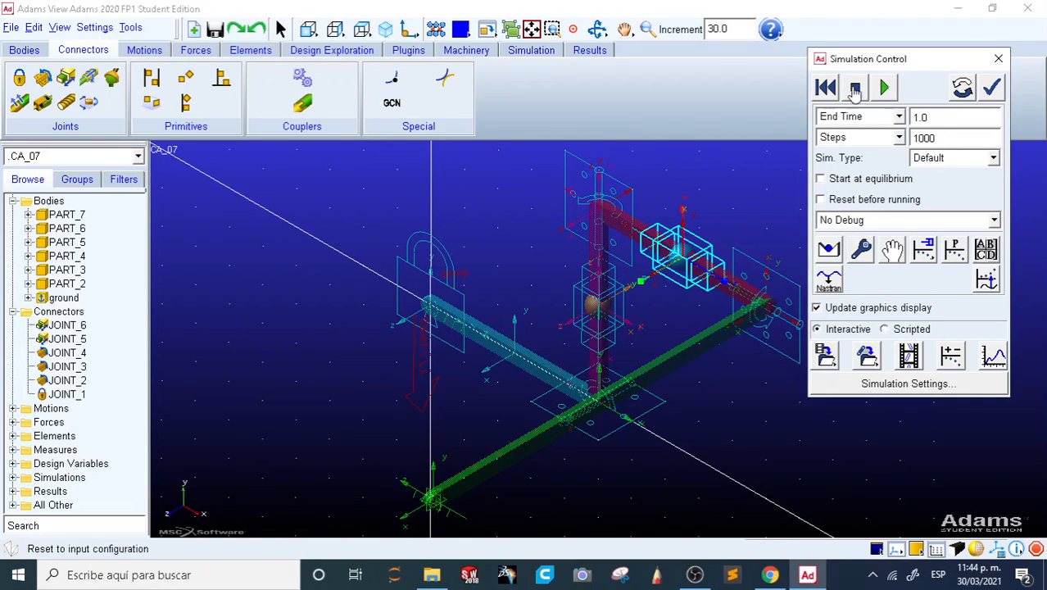
{"action": "left_click", "coordinate": [884, 87]}
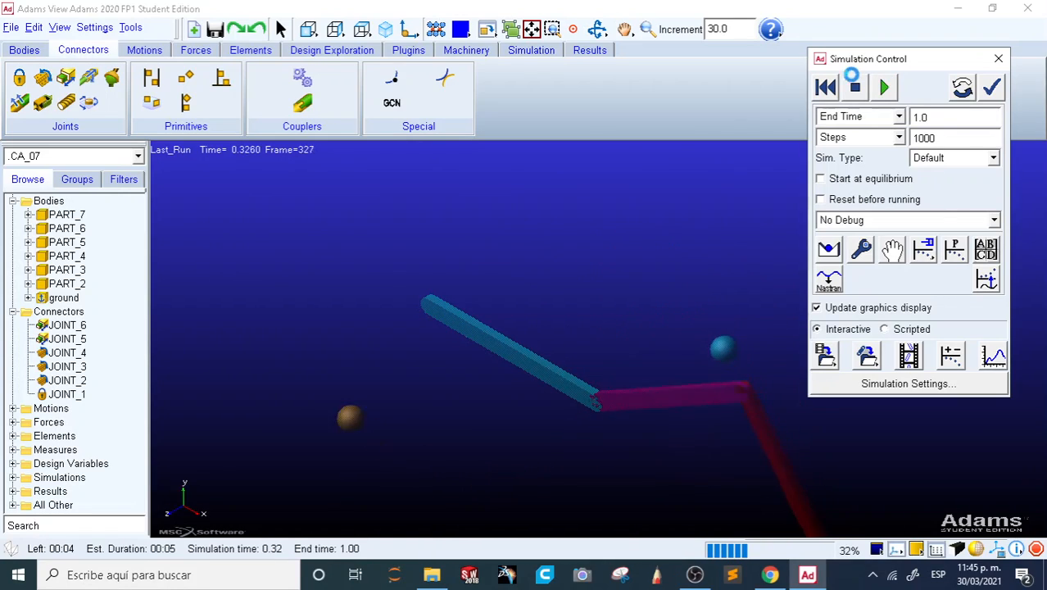
{"action": "left_click", "coordinate": [855, 85]}
{"action": "left_click", "coordinate": [823, 93]}
- In front view, add a marker to ground at -100, 300, 0 with Global XY Plane orientation, away from the link chain
{"action": "key", "text": "shift+f"}
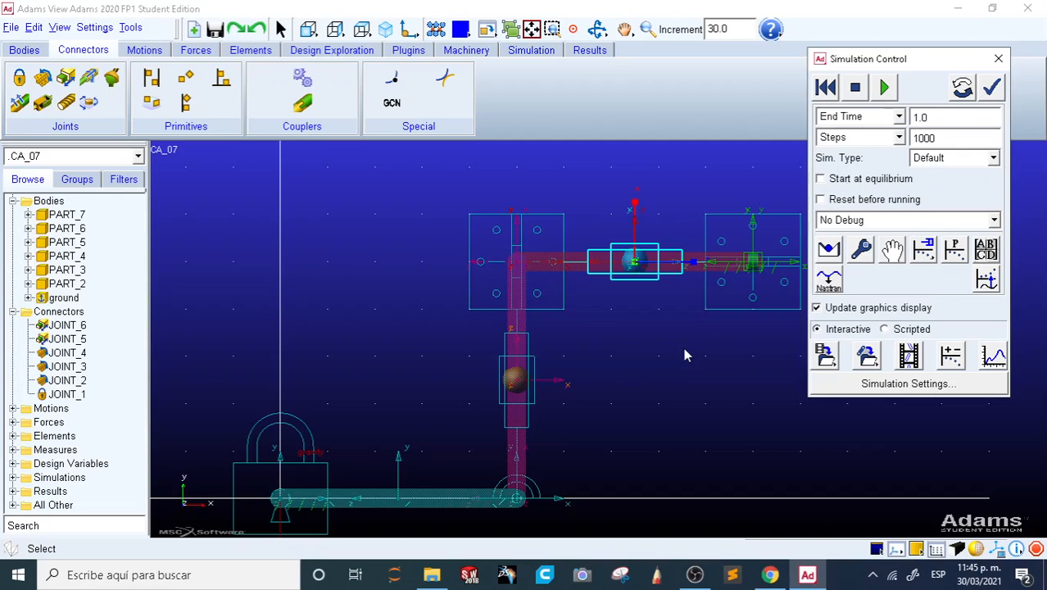
{"action": "key", "text": "z"}
{"action": "left_click_drag", "start_coordinate": [689, 341], "coordinate": [714, 354]}
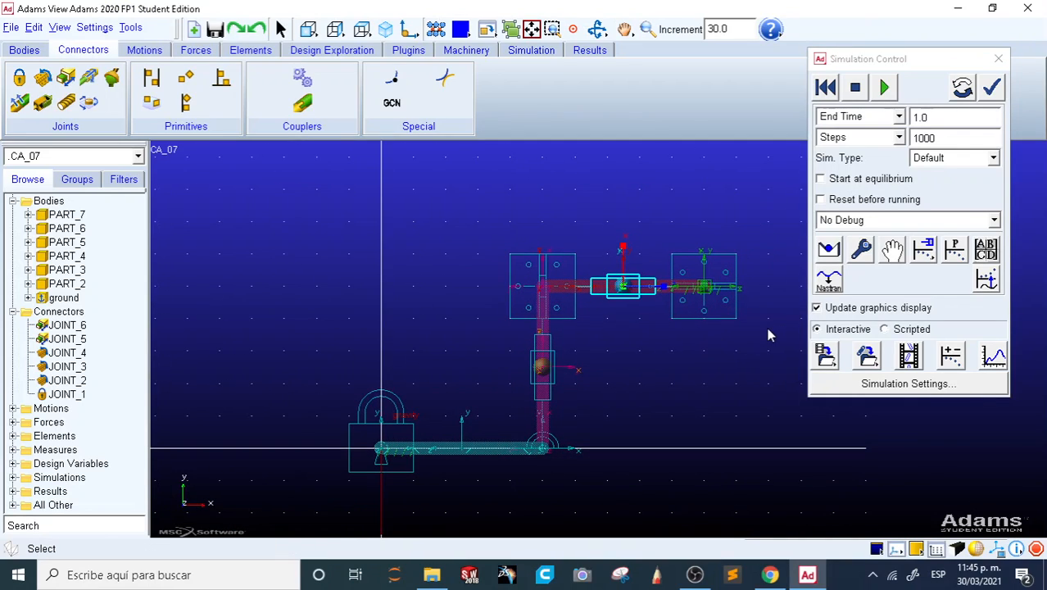
{"action": "left_click", "coordinate": [825, 87]}
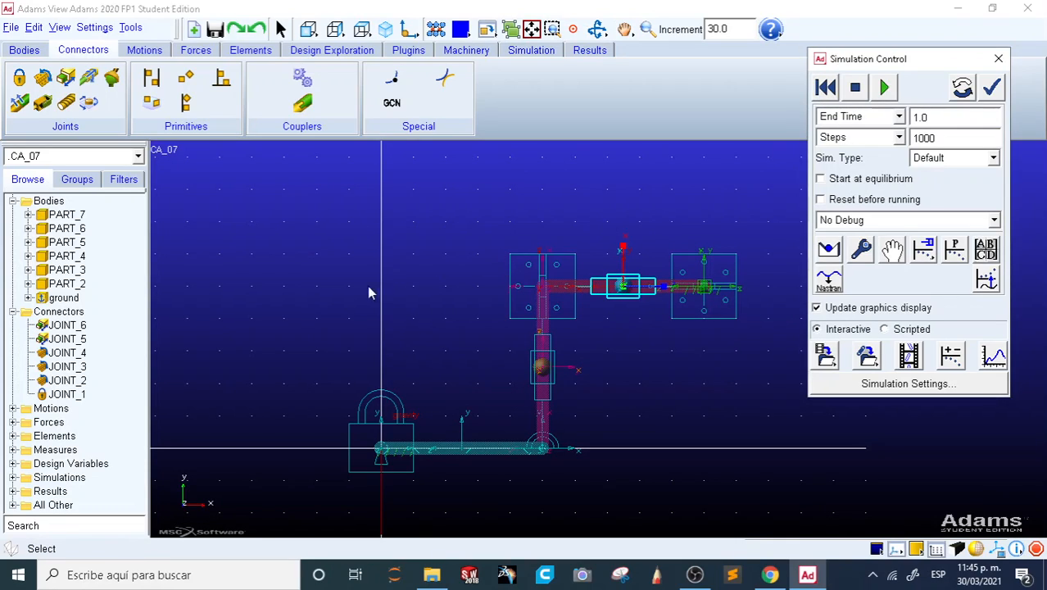
{"action": "left_click", "coordinate": [39, 50]}
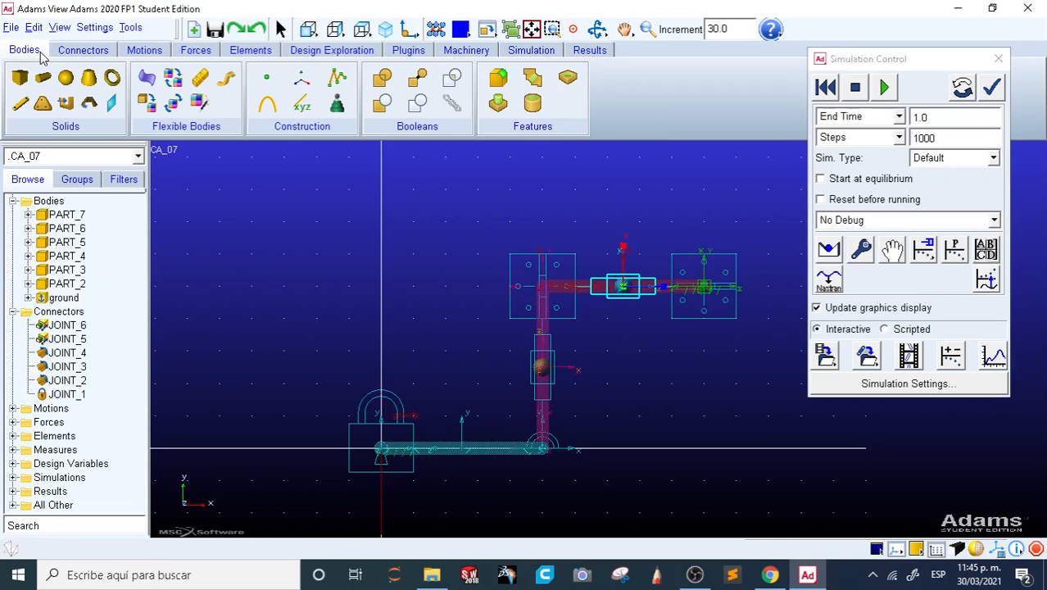
{"action": "left_click", "coordinate": [301, 79]}
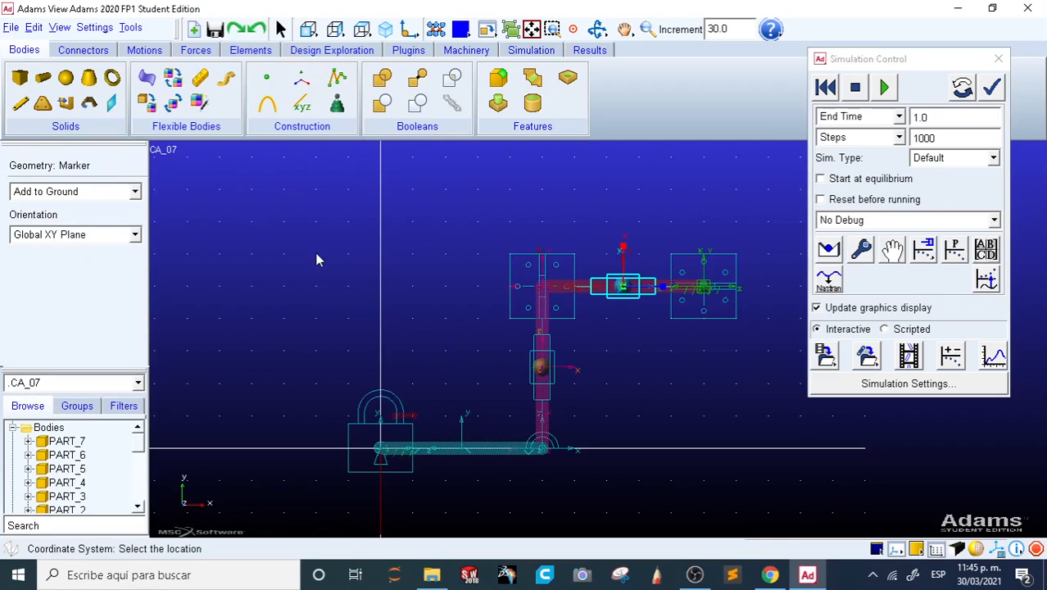
{"action": "left_click", "coordinate": [317, 258]}
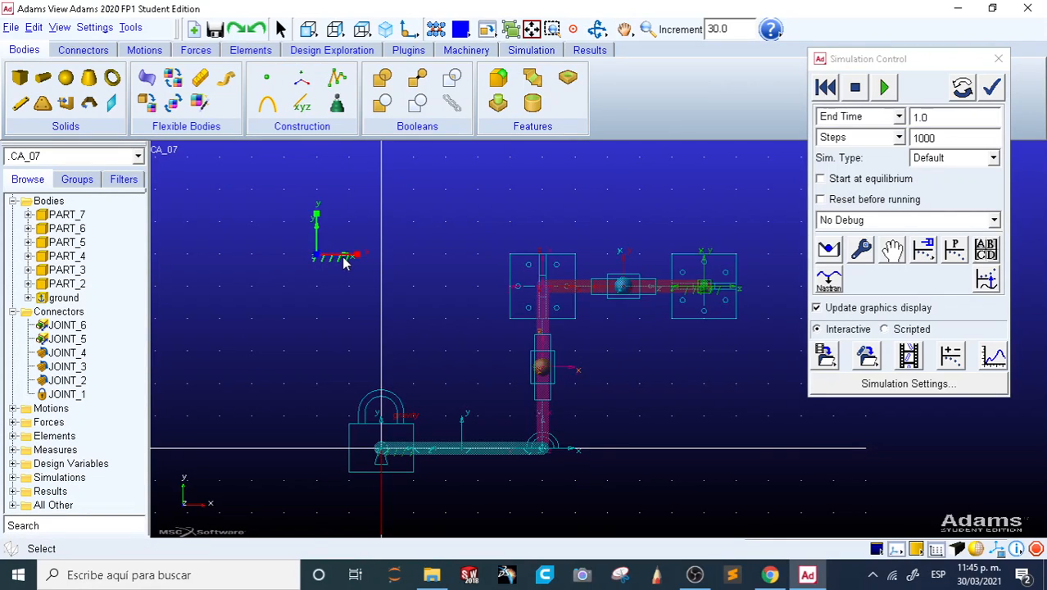
- Set the new ground marker's orientation to 0.0, 0.0, 45 relative to .CA_07
{"action": "double_click", "coordinate": [344, 259]}
{"action": "double_click", "coordinate": [317, 285]}
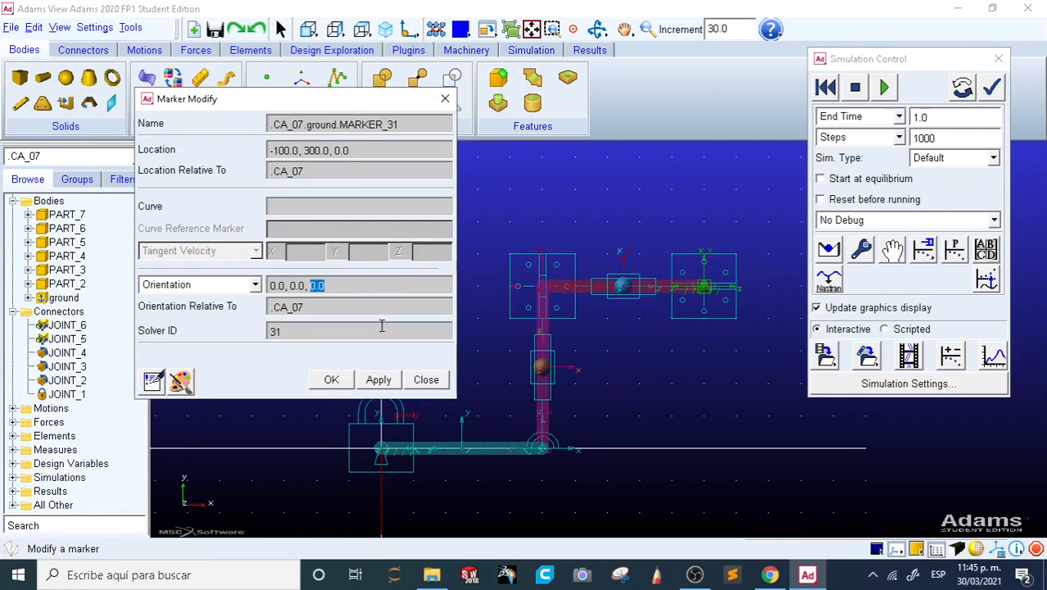
{"action": "type", "text": "45"}
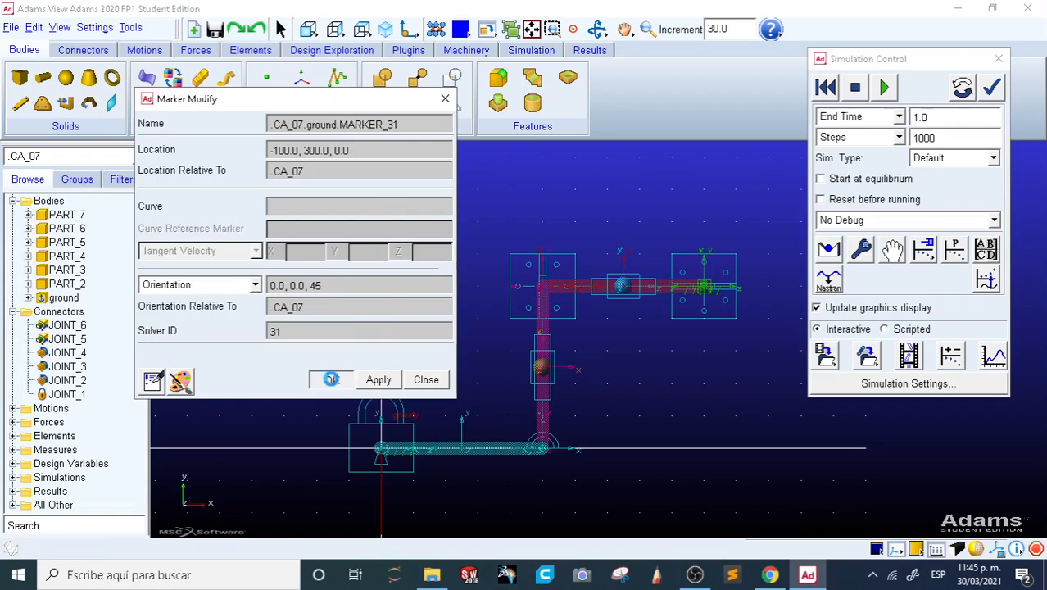
{"action": "left_click", "coordinate": [331, 379]}
{"action": "left_click", "coordinate": [393, 303]}
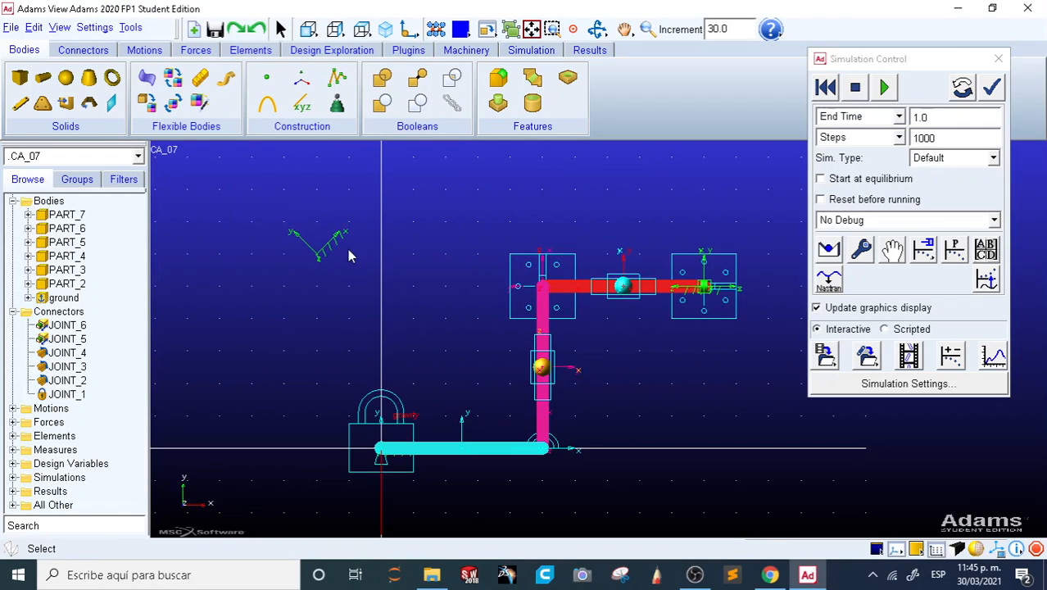
- Create a sphere of radius 15 as a new part centred on the rotated ground marker
{"action": "left_click", "coordinate": [66, 77]}
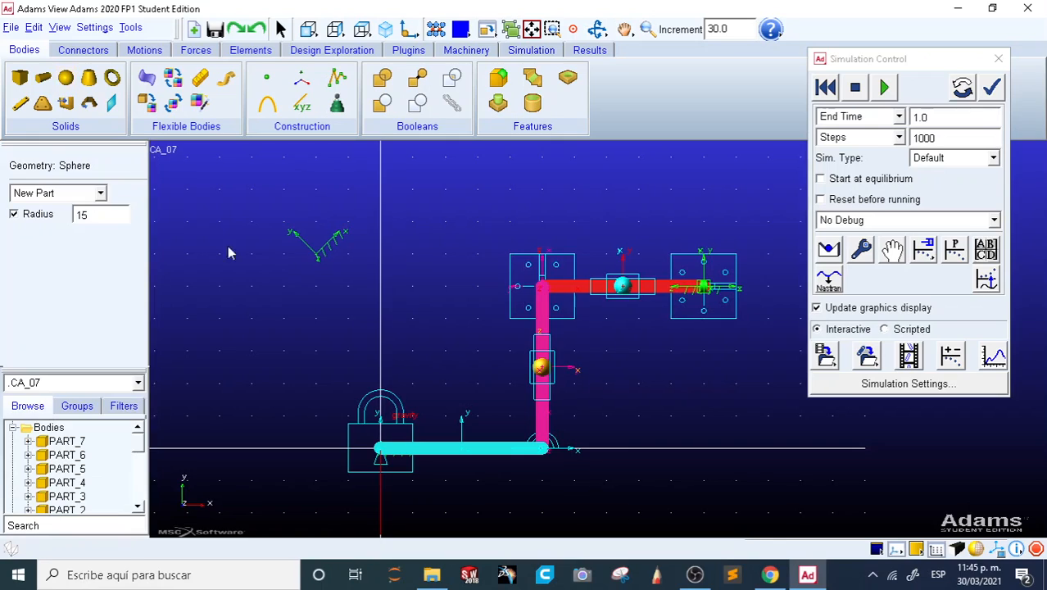
{"action": "left_click", "coordinate": [319, 255]}
{"action": "key", "text": "f"}
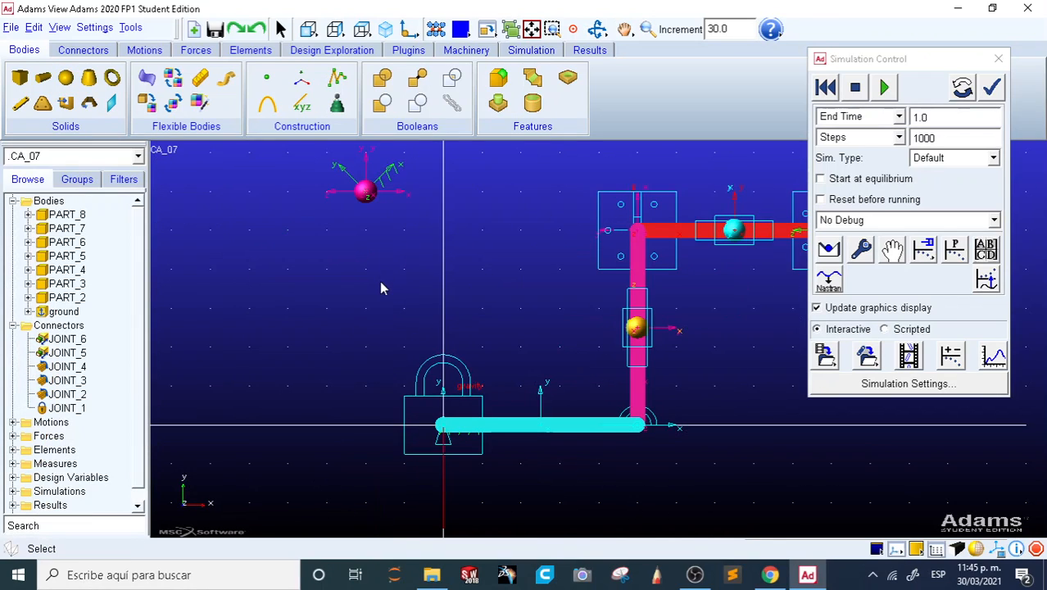
- Create a translational joint between the magenta sphere (PART_8) and ground, located at the sphere's centre and directed along the rotated marker's x-axis
{"action": "key", "text": "z"}
{"action": "left_click_drag", "start_coordinate": [398, 207], "coordinate": [470, 230]}
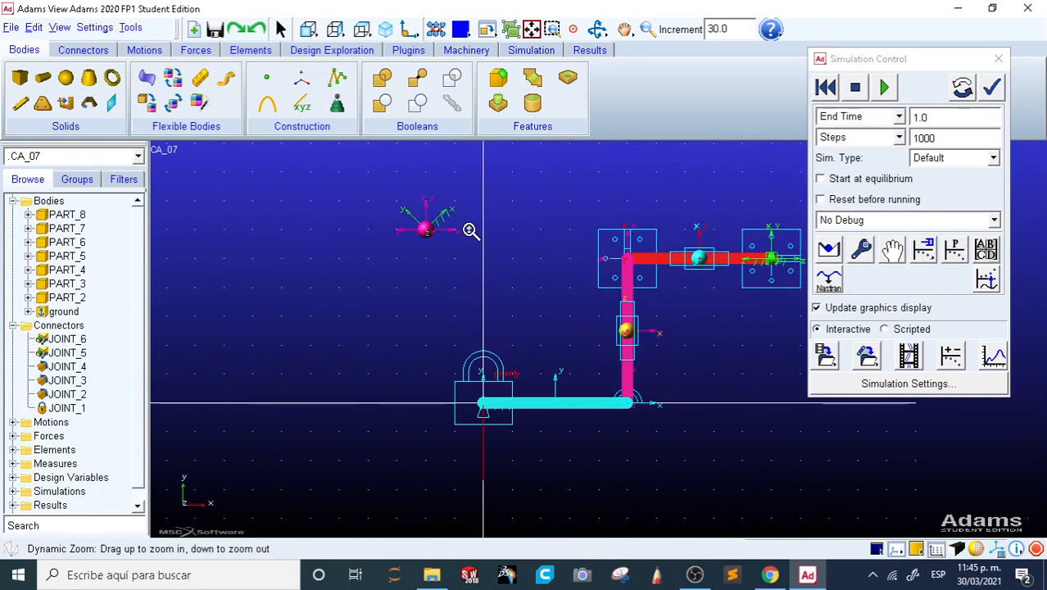
{"action": "key", "text": "z"}
{"action": "left_click_drag", "start_coordinate": [477, 187], "coordinate": [471, 180]}
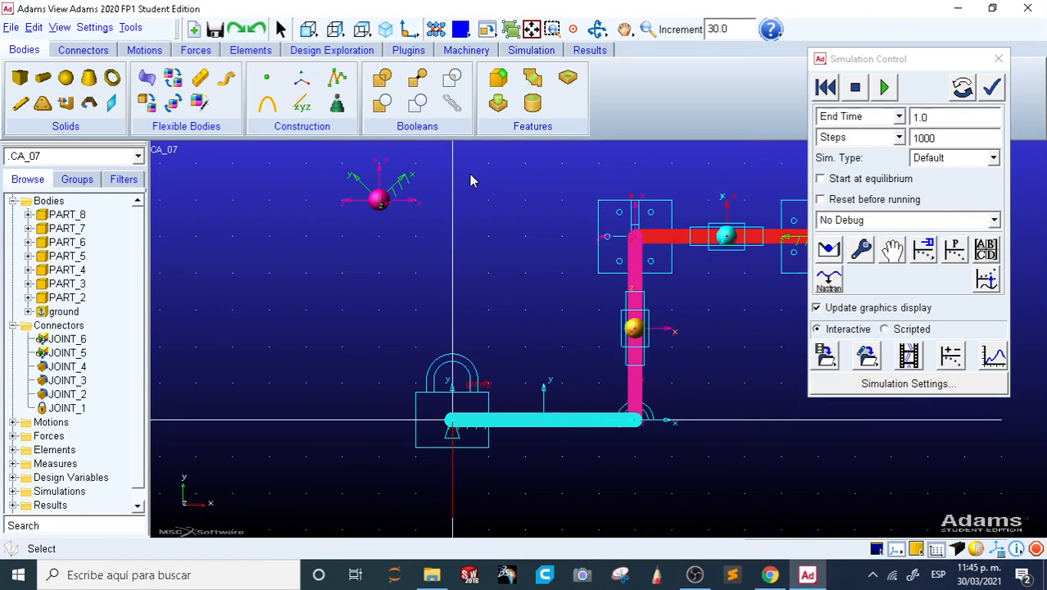
{"action": "key", "text": "t"}
{"action": "left_click_drag", "start_coordinate": [514, 260], "coordinate": [542, 311]}
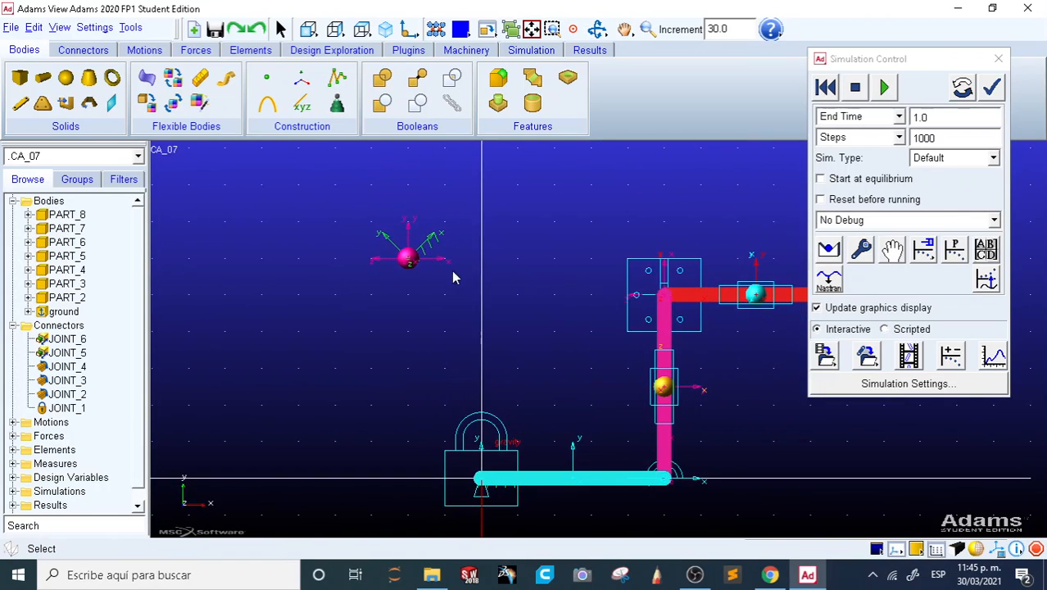
{"action": "left_click", "coordinate": [83, 50]}
{"action": "left_click", "coordinate": [65, 77]}
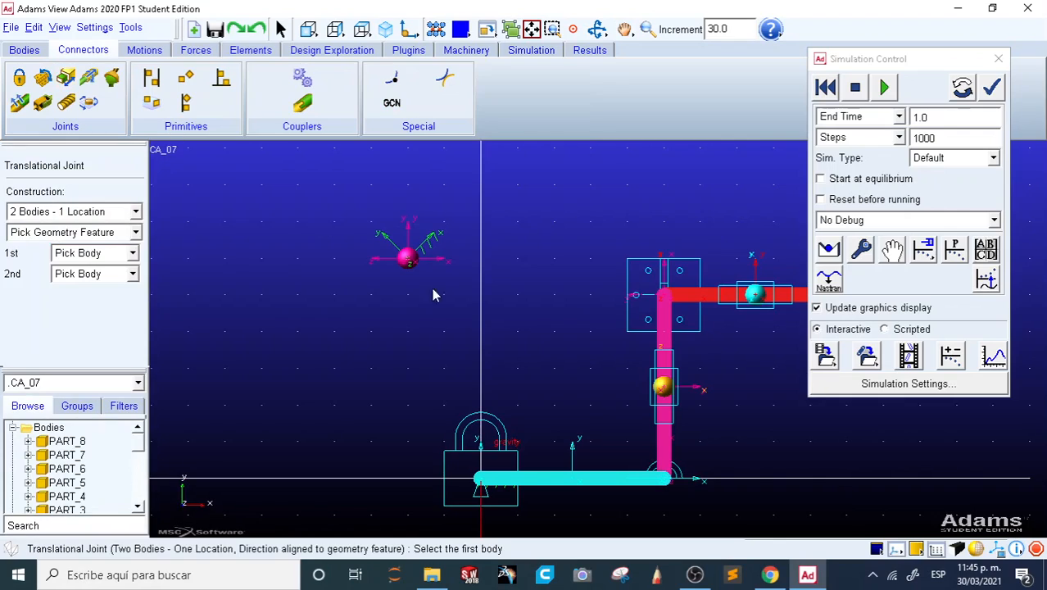
{"action": "right_click", "coordinate": [404, 262]}
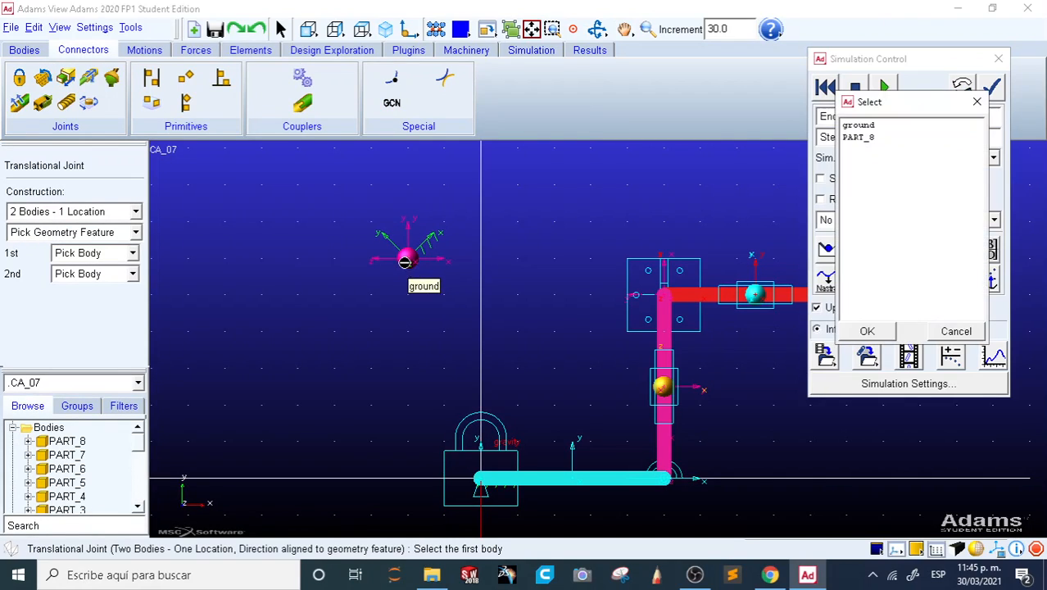
{"action": "left_click", "coordinate": [874, 137]}
{"action": "left_click_drag", "start_coordinate": [883, 112], "coordinate": [579, 114]}
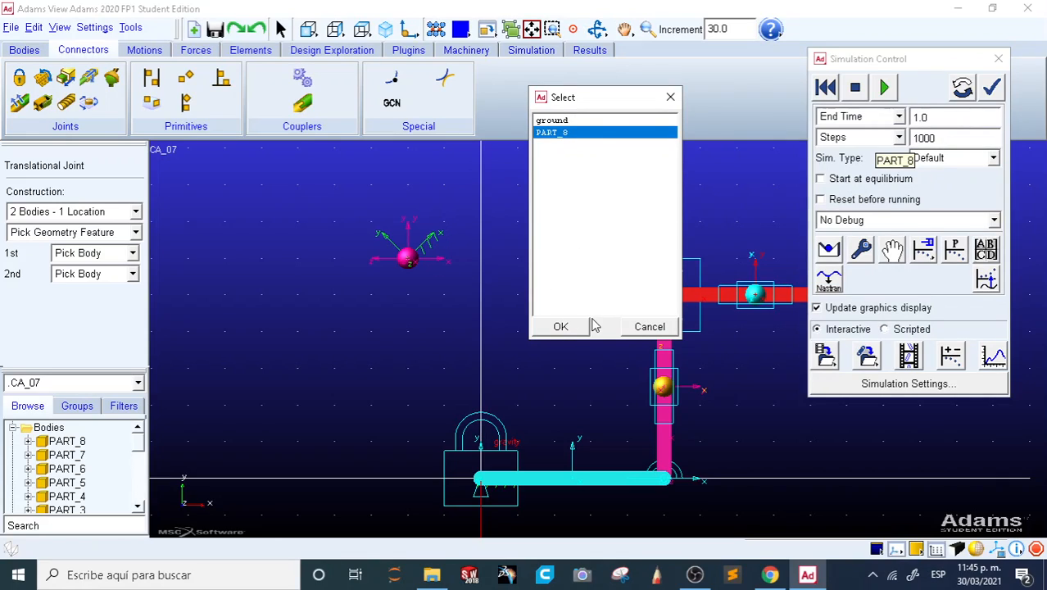
{"action": "left_click", "coordinate": [565, 328]}
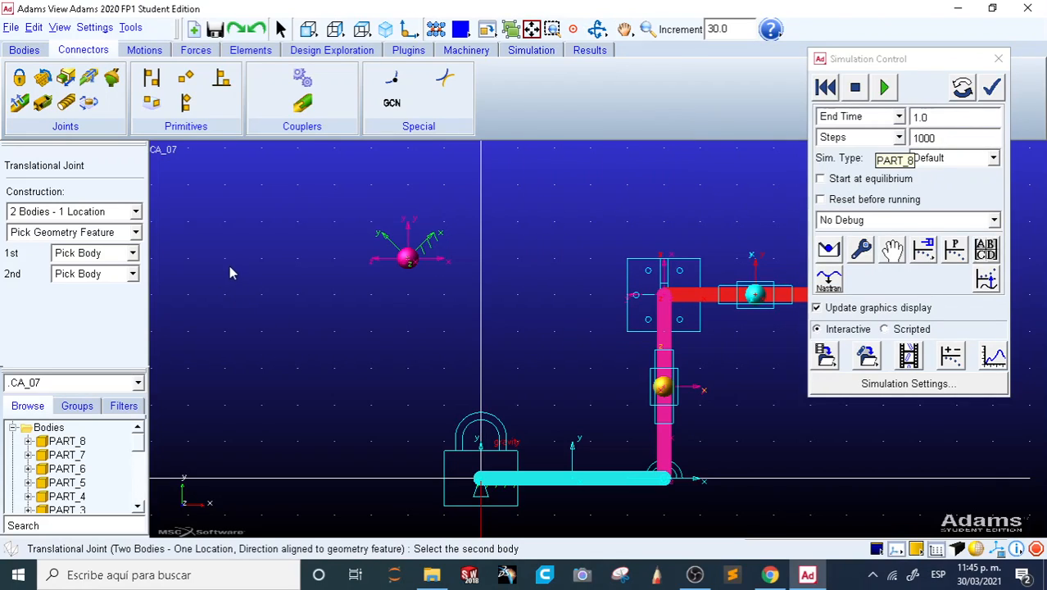
{"action": "left_click", "coordinate": [226, 316]}
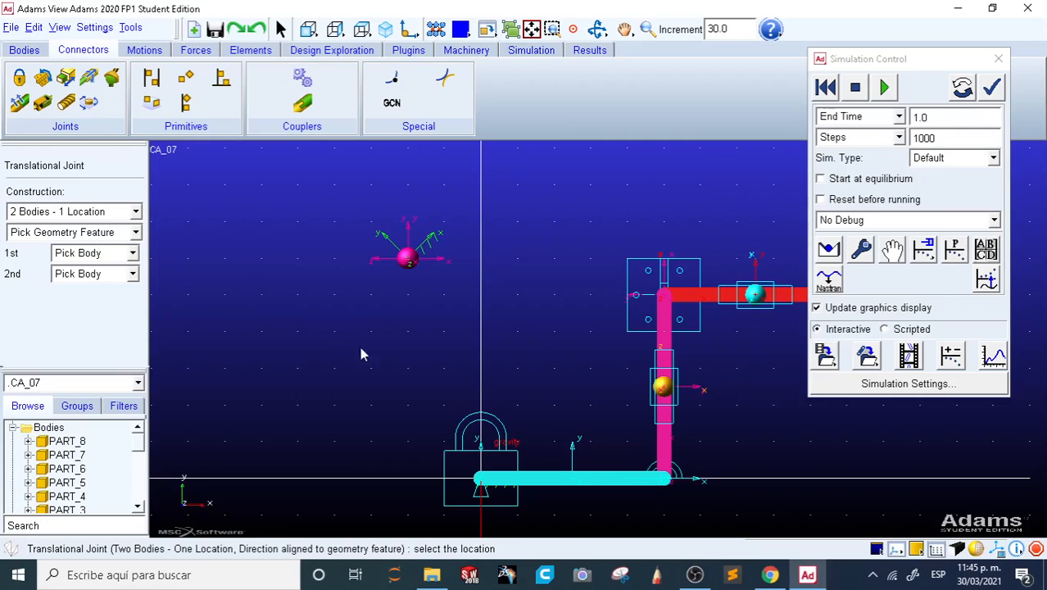
{"action": "left_click", "coordinate": [408, 263]}
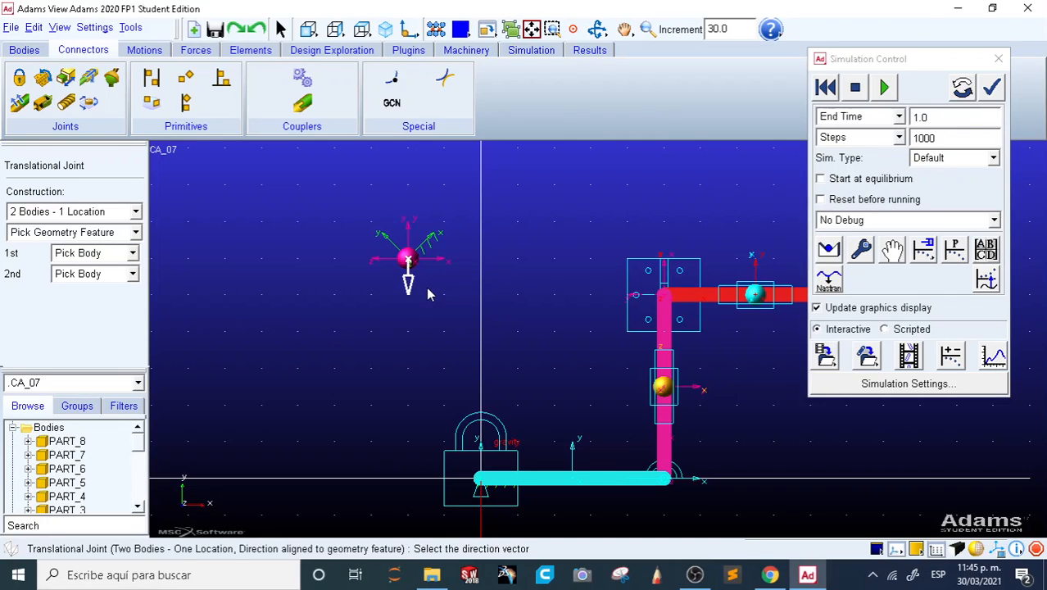
{"action": "left_click", "coordinate": [435, 235]}
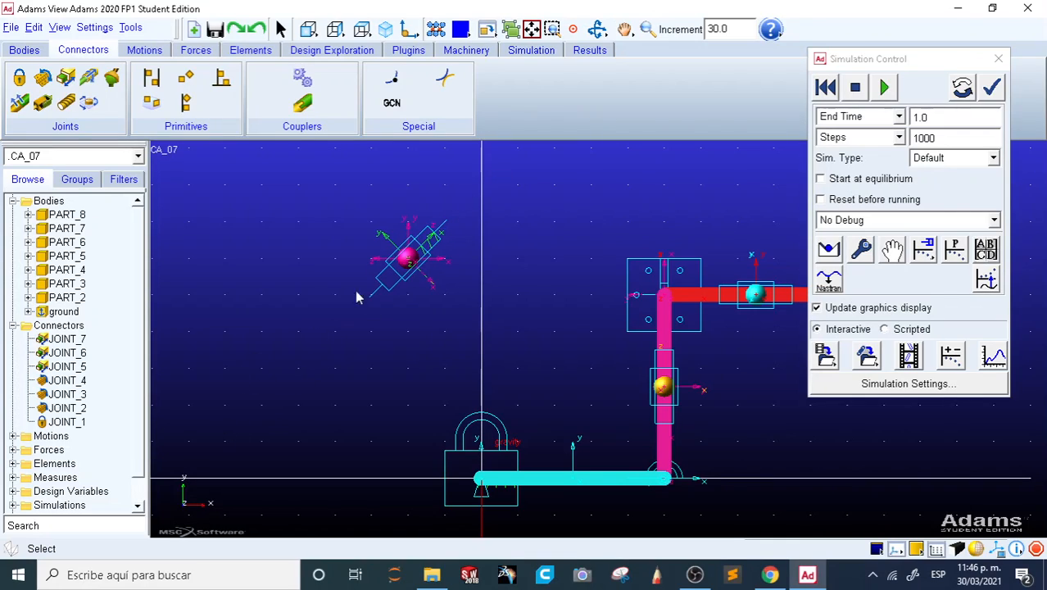
- Simulate the model twice to watch the magenta sphere slide along its 45-degree joint, resetting to the input configuration after each run
{"action": "left_click", "coordinate": [826, 87]}
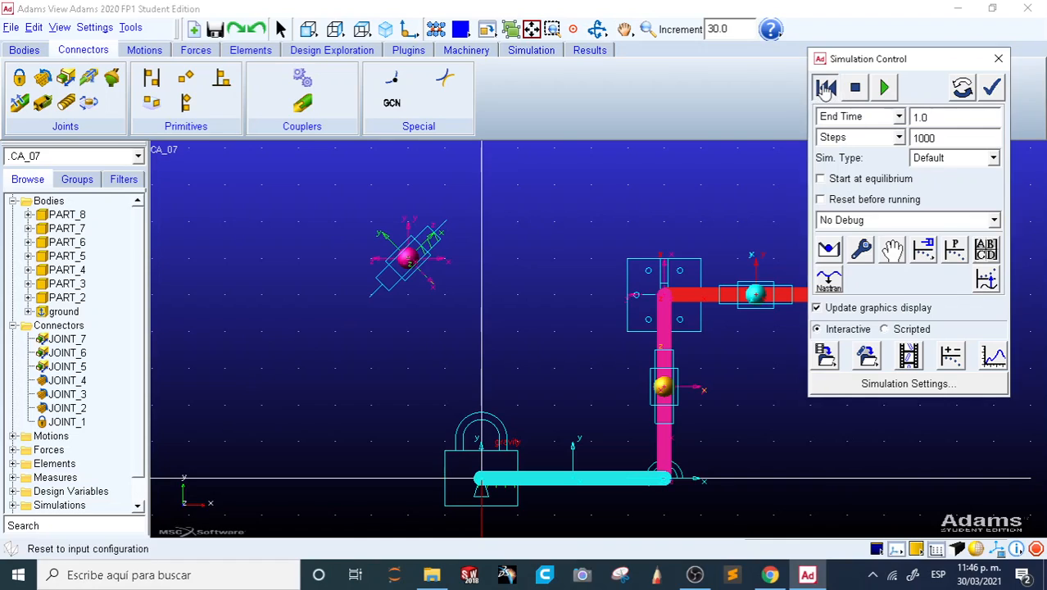
{"action": "left_click", "coordinate": [883, 88]}
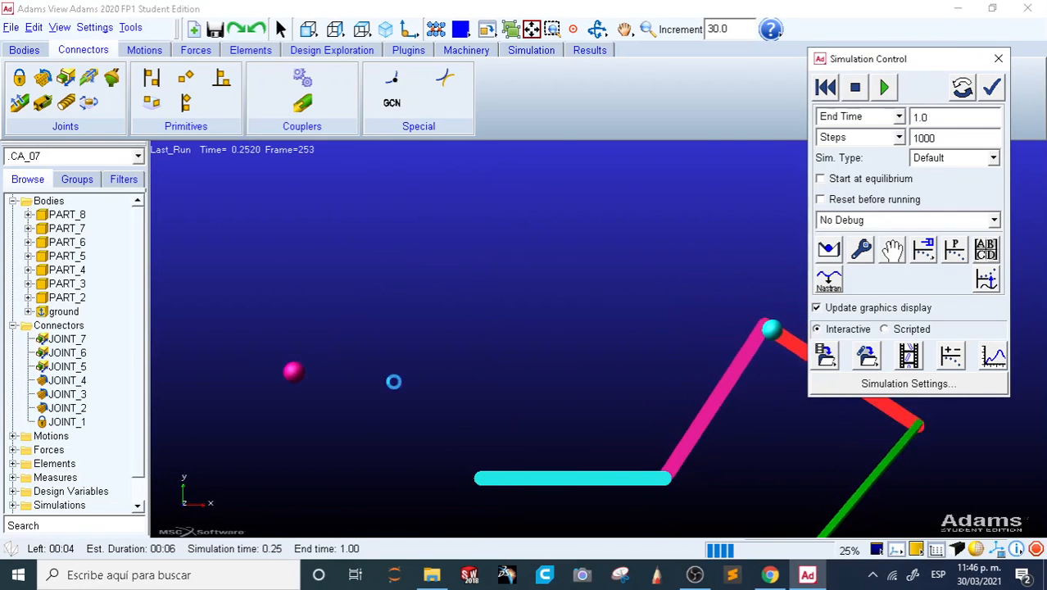
{"action": "left_click", "coordinate": [826, 88]}
{"action": "left_click", "coordinate": [881, 87]}
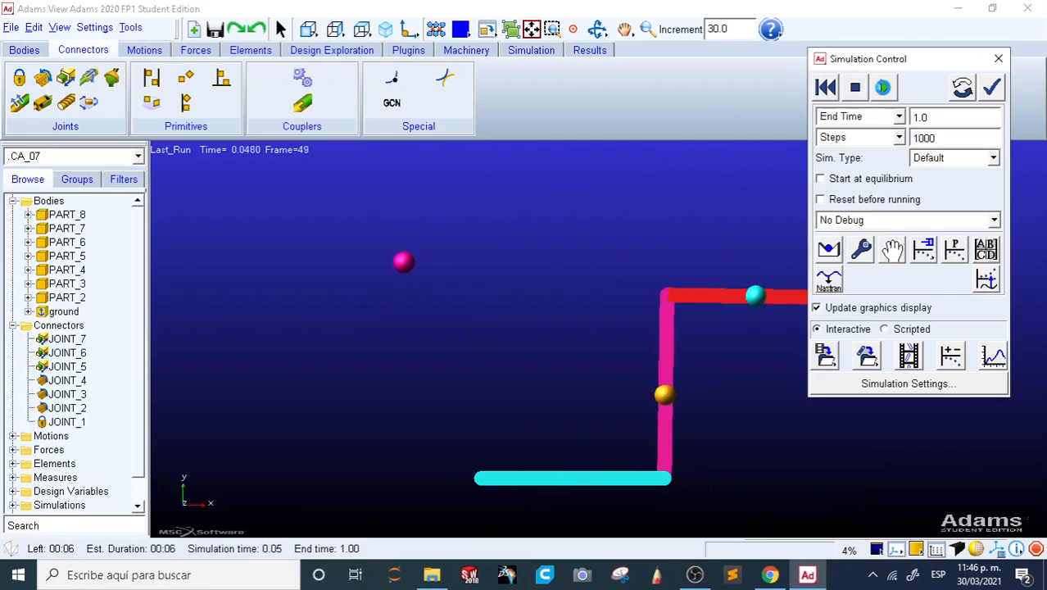
{"action": "left_click", "coordinate": [828, 88]}
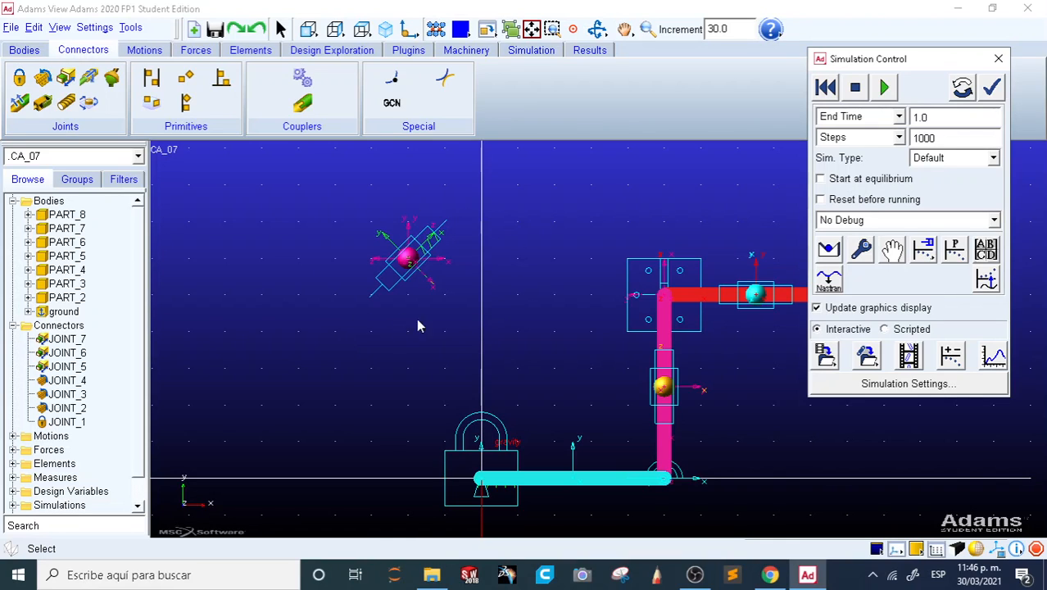
- Fit the whole mechanism in front view and move the Simulation Control window clear of the link chain
{"action": "key", "text": "z"}
{"action": "mouse_move", "coordinate": [523, 289]}
{"action": "left_mouse_down"}
{"action": "mouse_move", "coordinate": [534, 276]}
{"action": "mouse_move", "coordinate": [516, 299]}
{"action": "left_mouse_up"}
{"action": "key", "text": "r"}
{"action": "left_click_drag", "start_coordinate": [726, 362], "coordinate": [530, 388]}
{"action": "key", "text": "shift+f"}
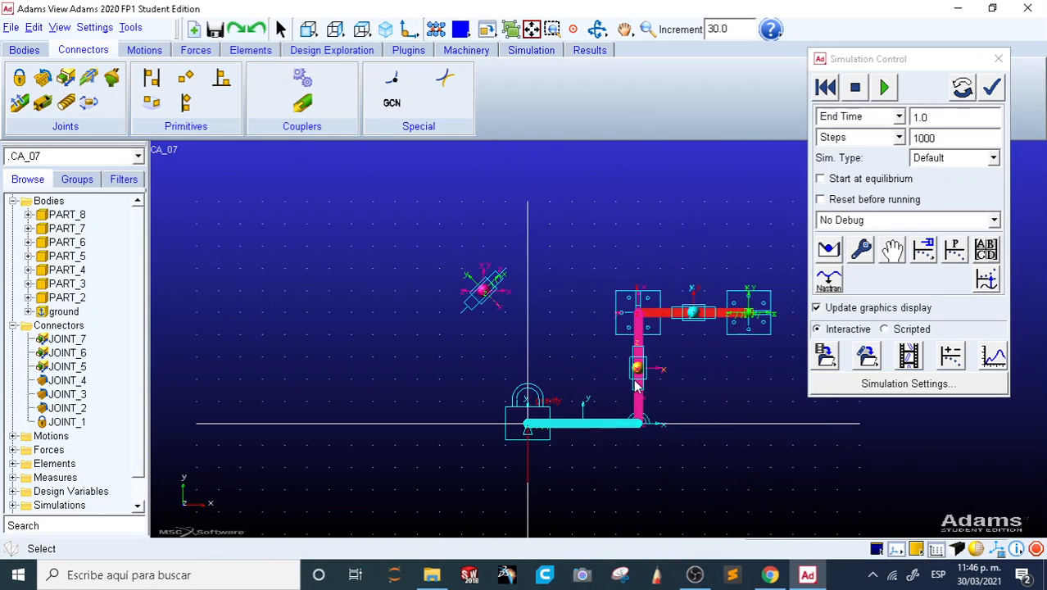
{"action": "key", "text": "f"}
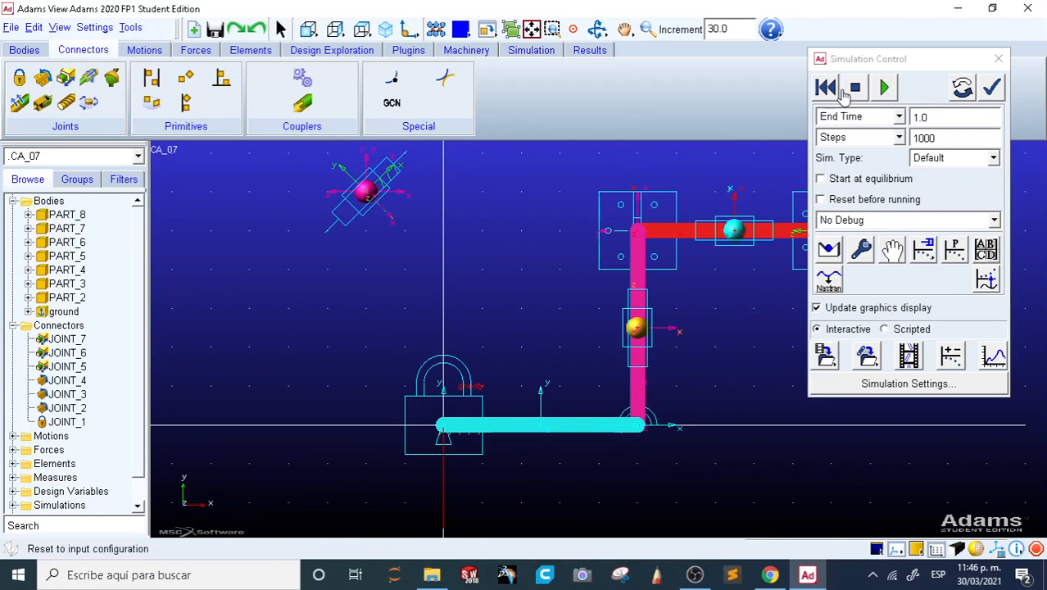
{"action": "left_click_drag", "start_coordinate": [878, 65], "coordinate": [92, 29]}
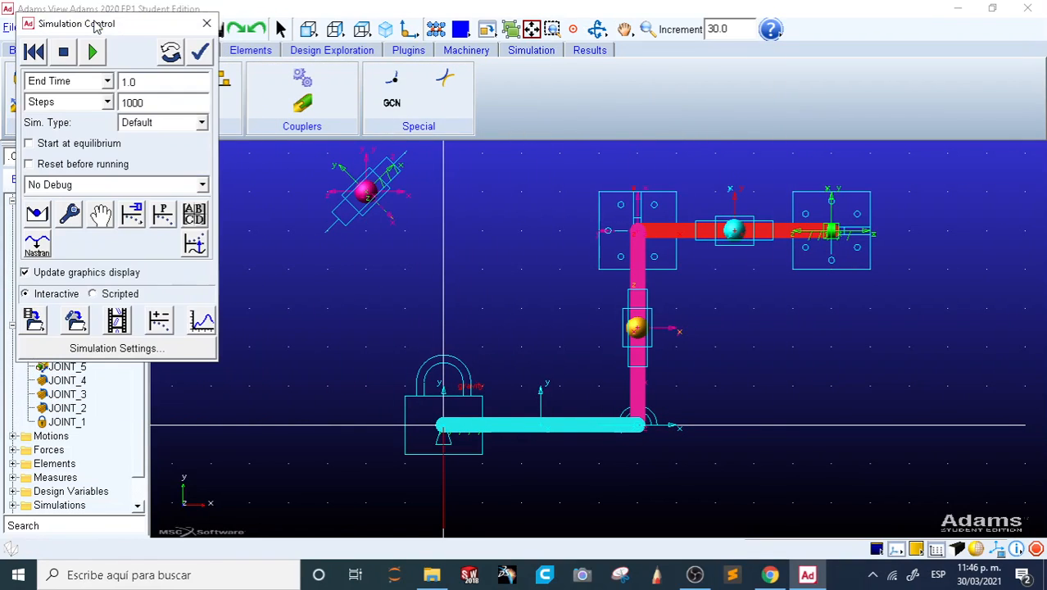